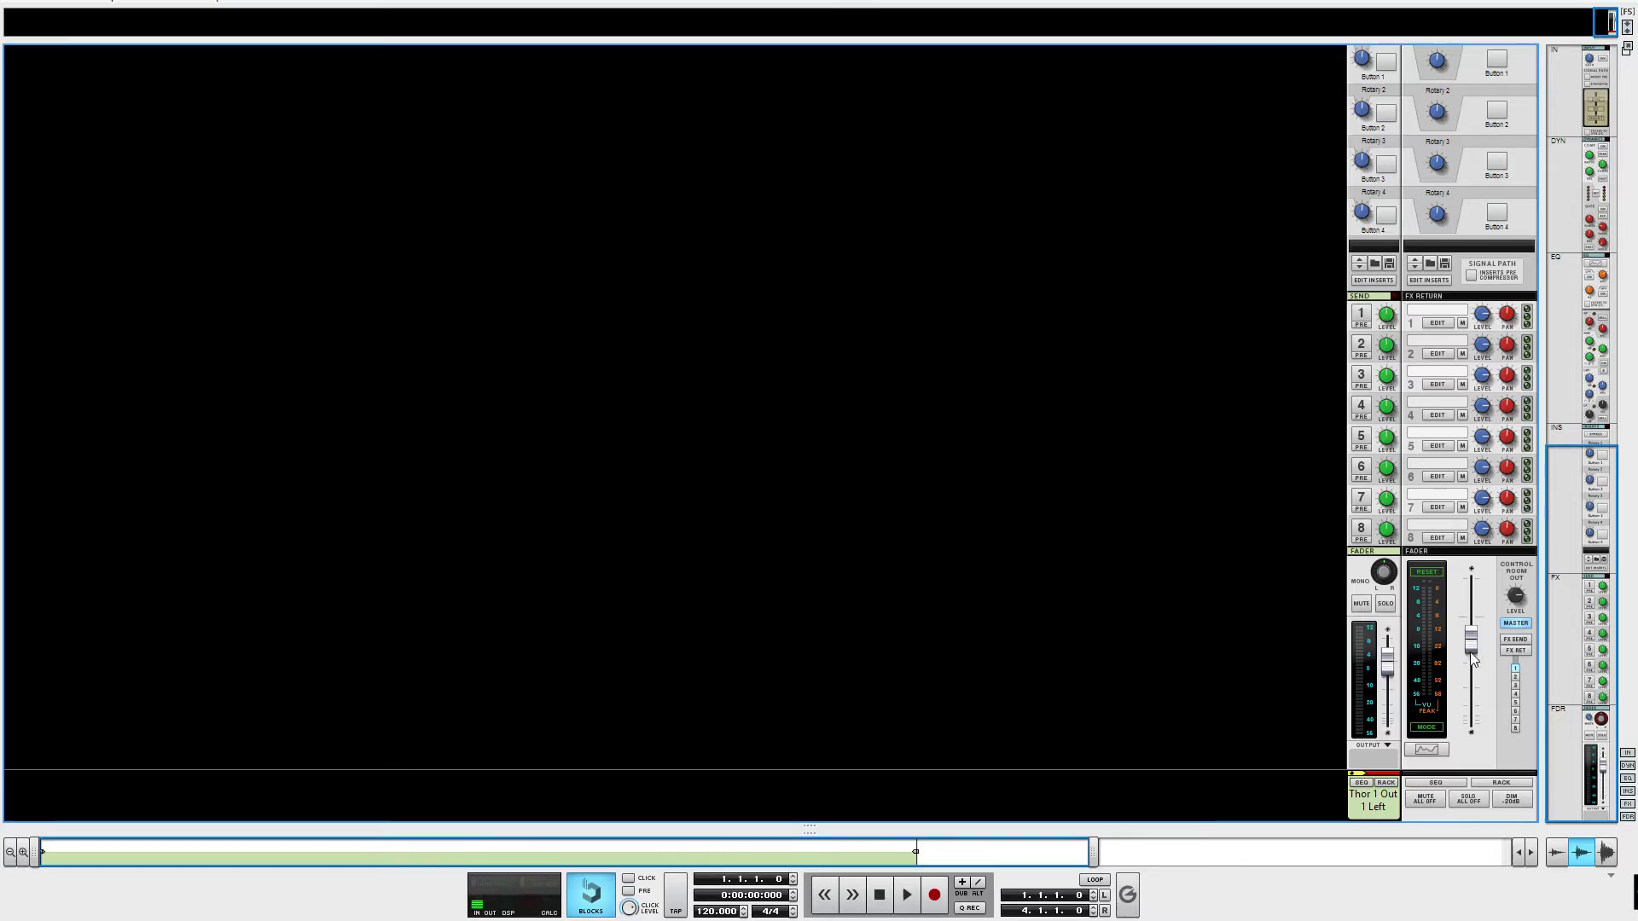
- Switch from the Mixer to the Rack view, with Thor's Init Patch below the master section
mouse_move(1471, 652)
key(F6)
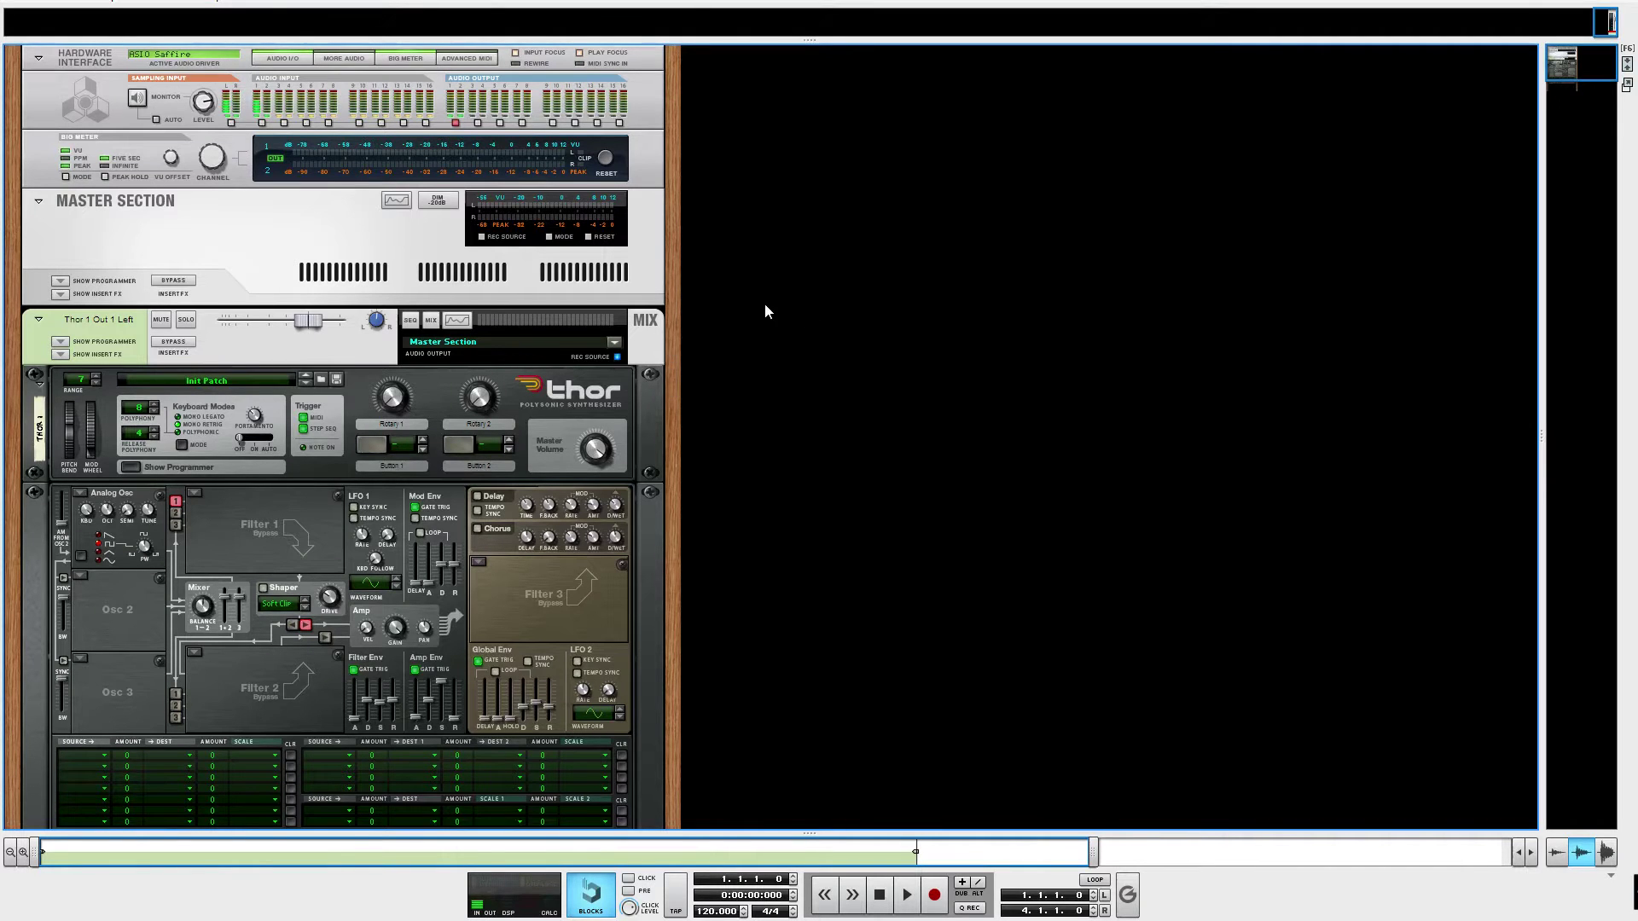
scroll(765, 306, down, 1)
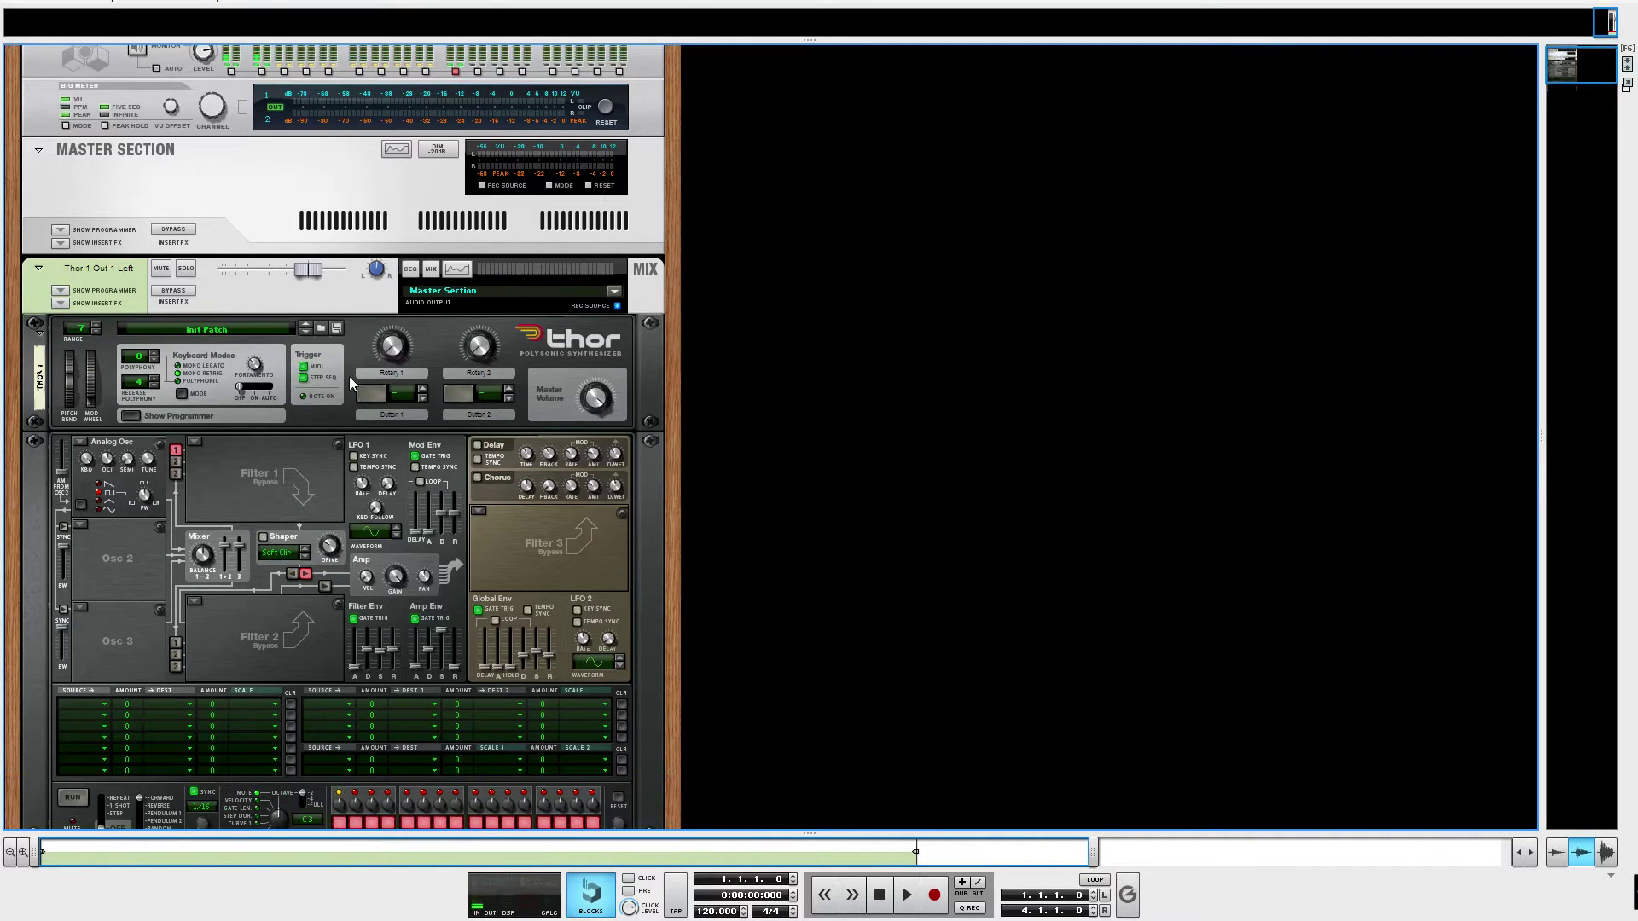
key(Tab)
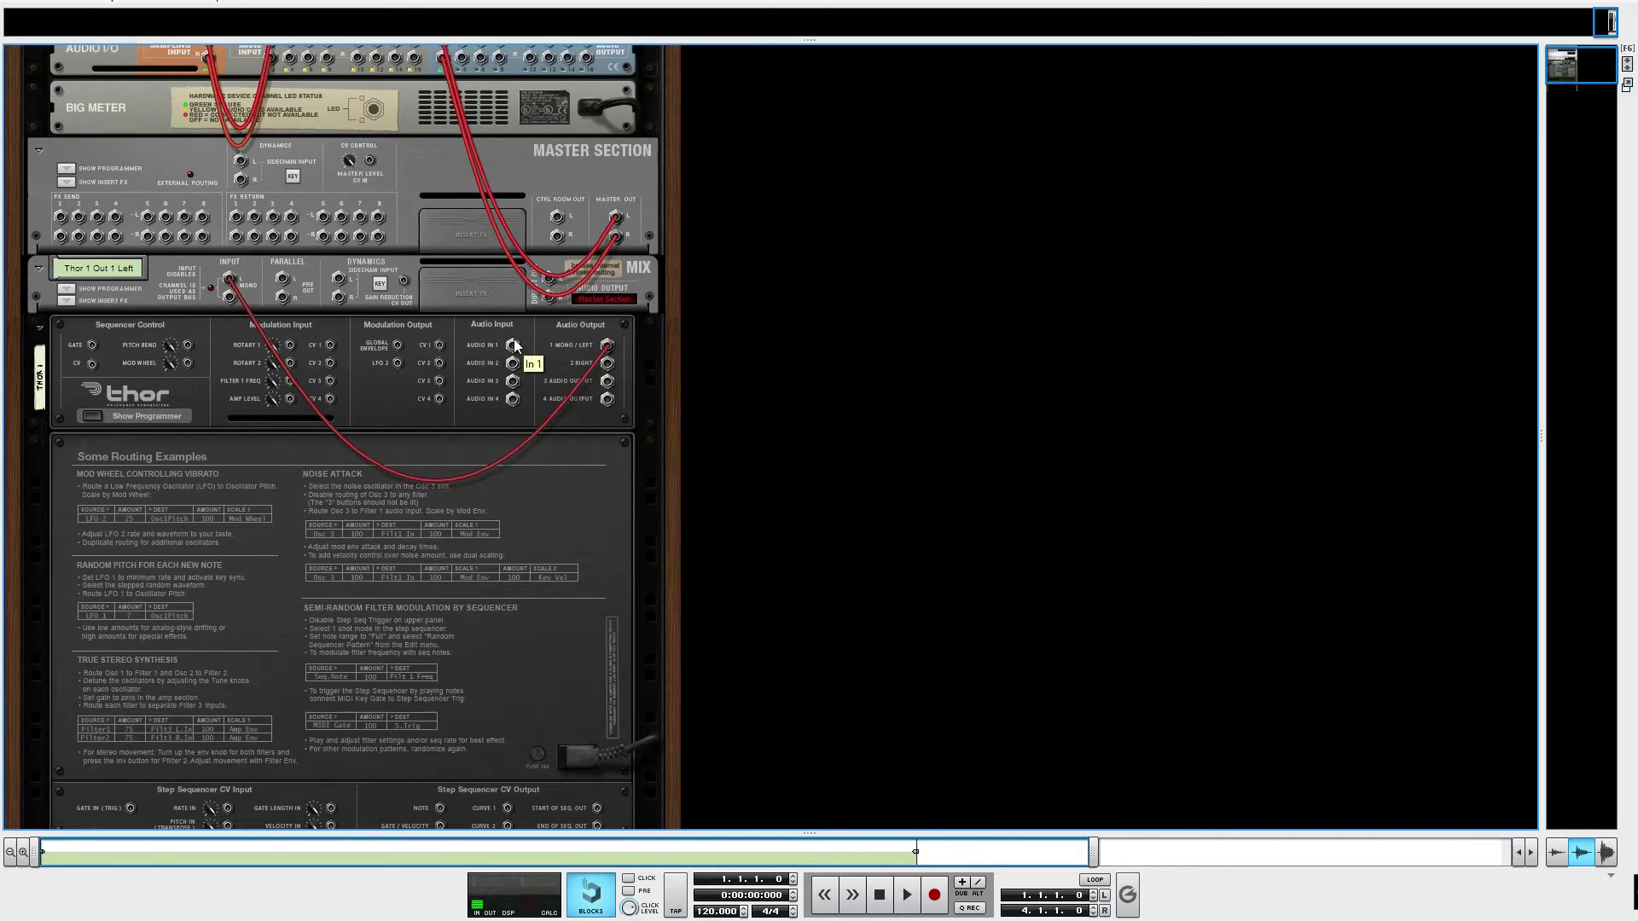
key(Tab)
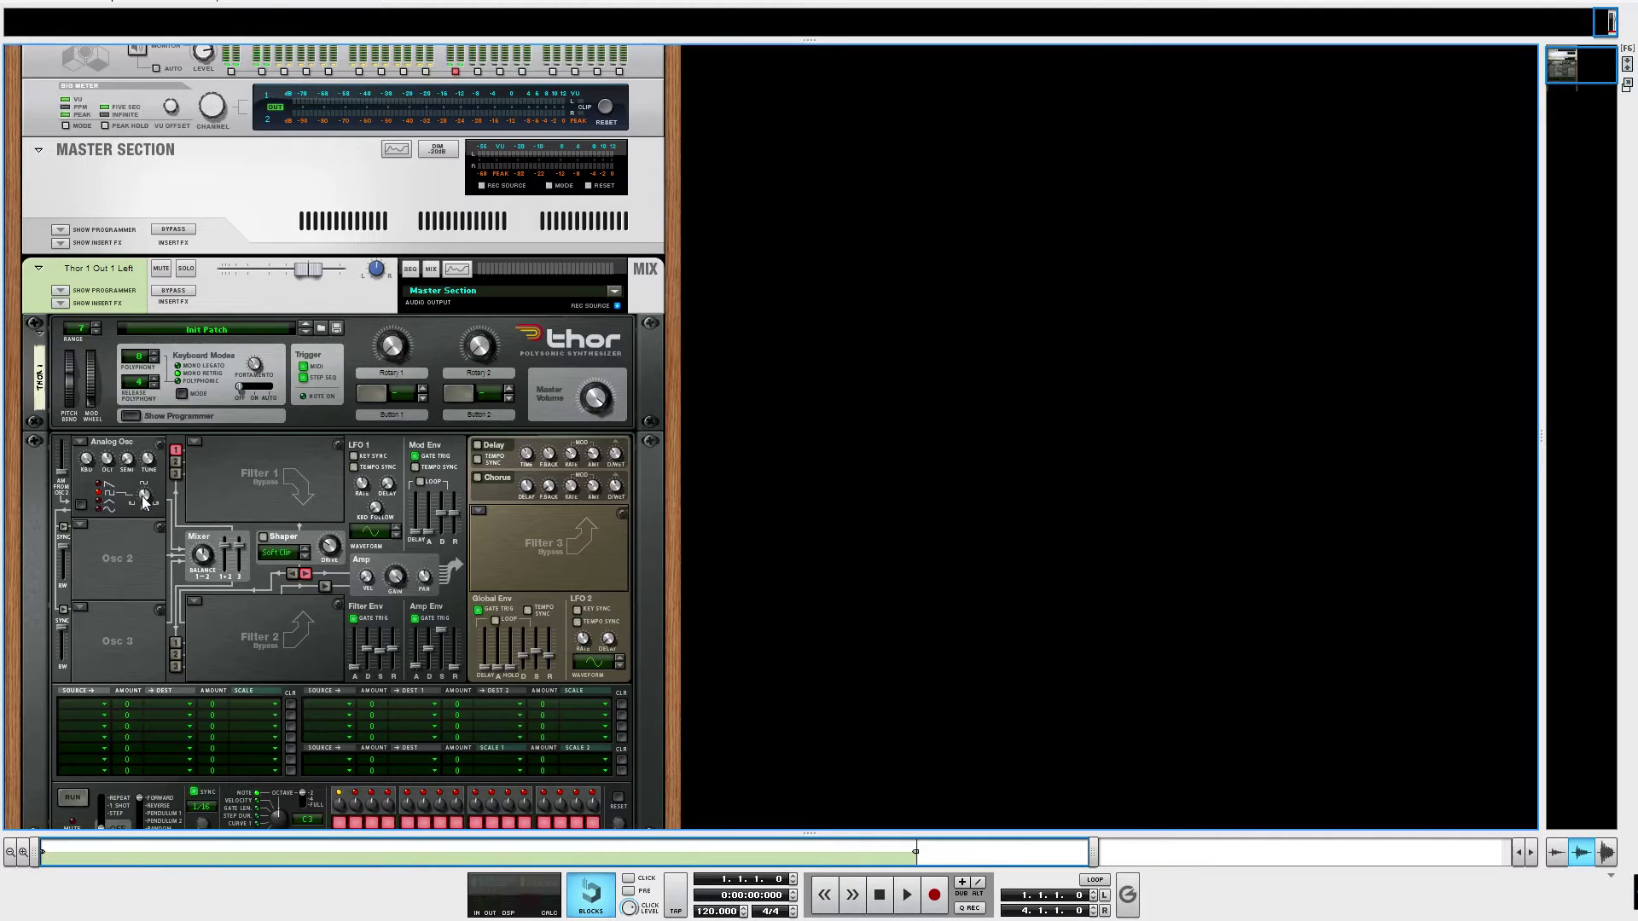
- Read Thor's knob values, then view the Thor 1 track's three-bar rising note clip in the sequencer
mouse_move(143, 501)
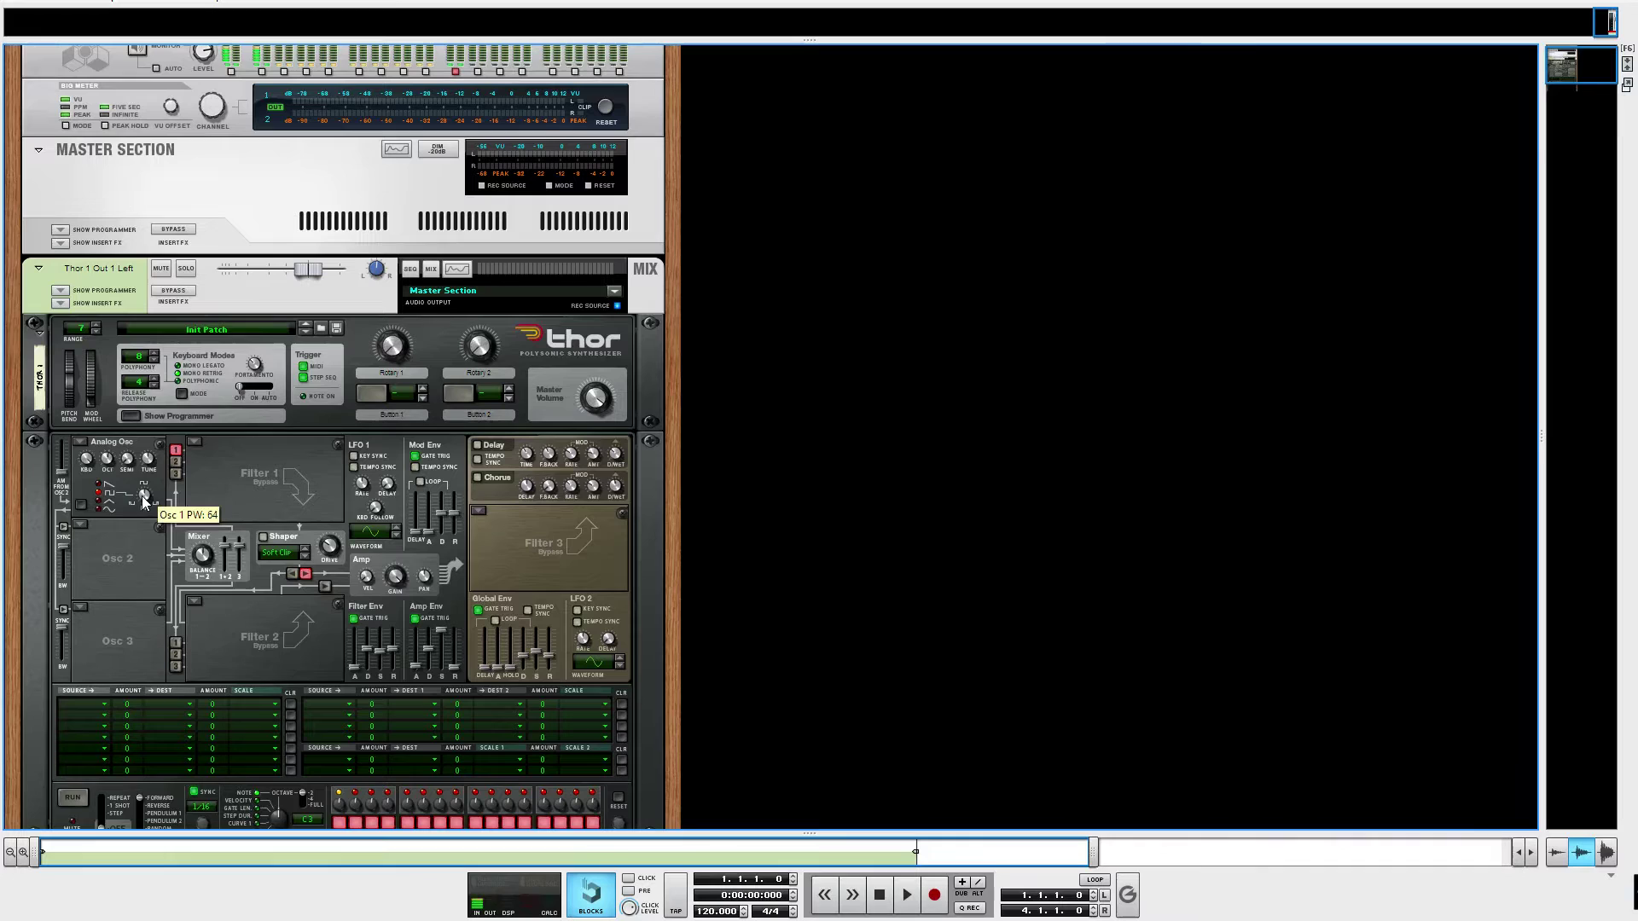
mouse_move(107, 465)
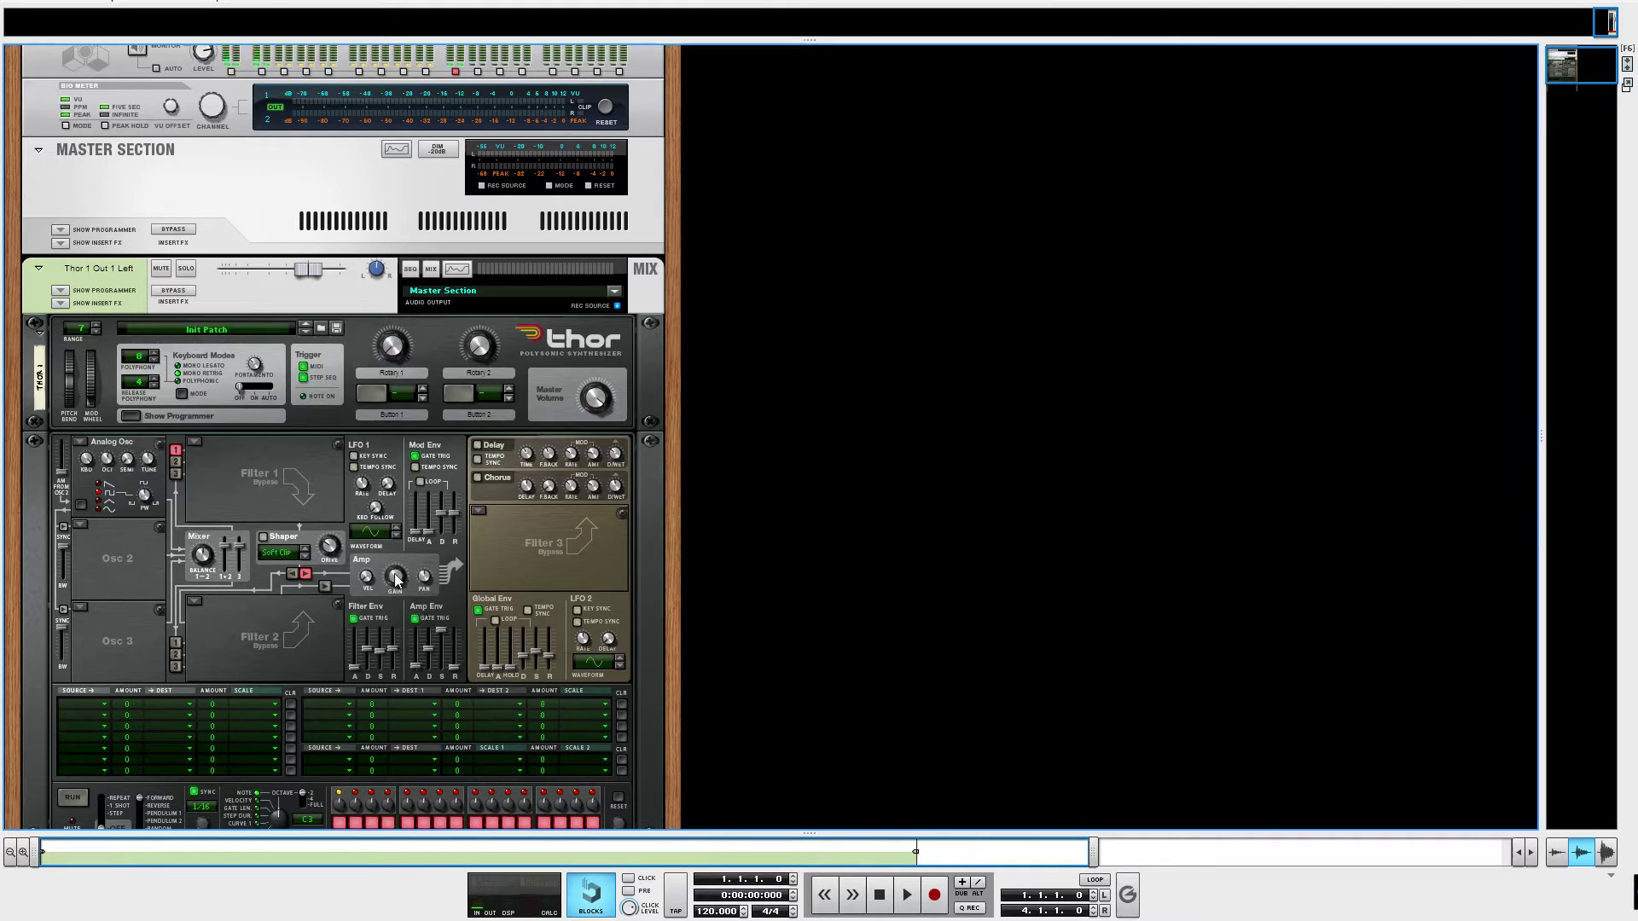
mouse_move(396, 577)
mouse_move(418, 669)
scroll(817, 437, down, 3)
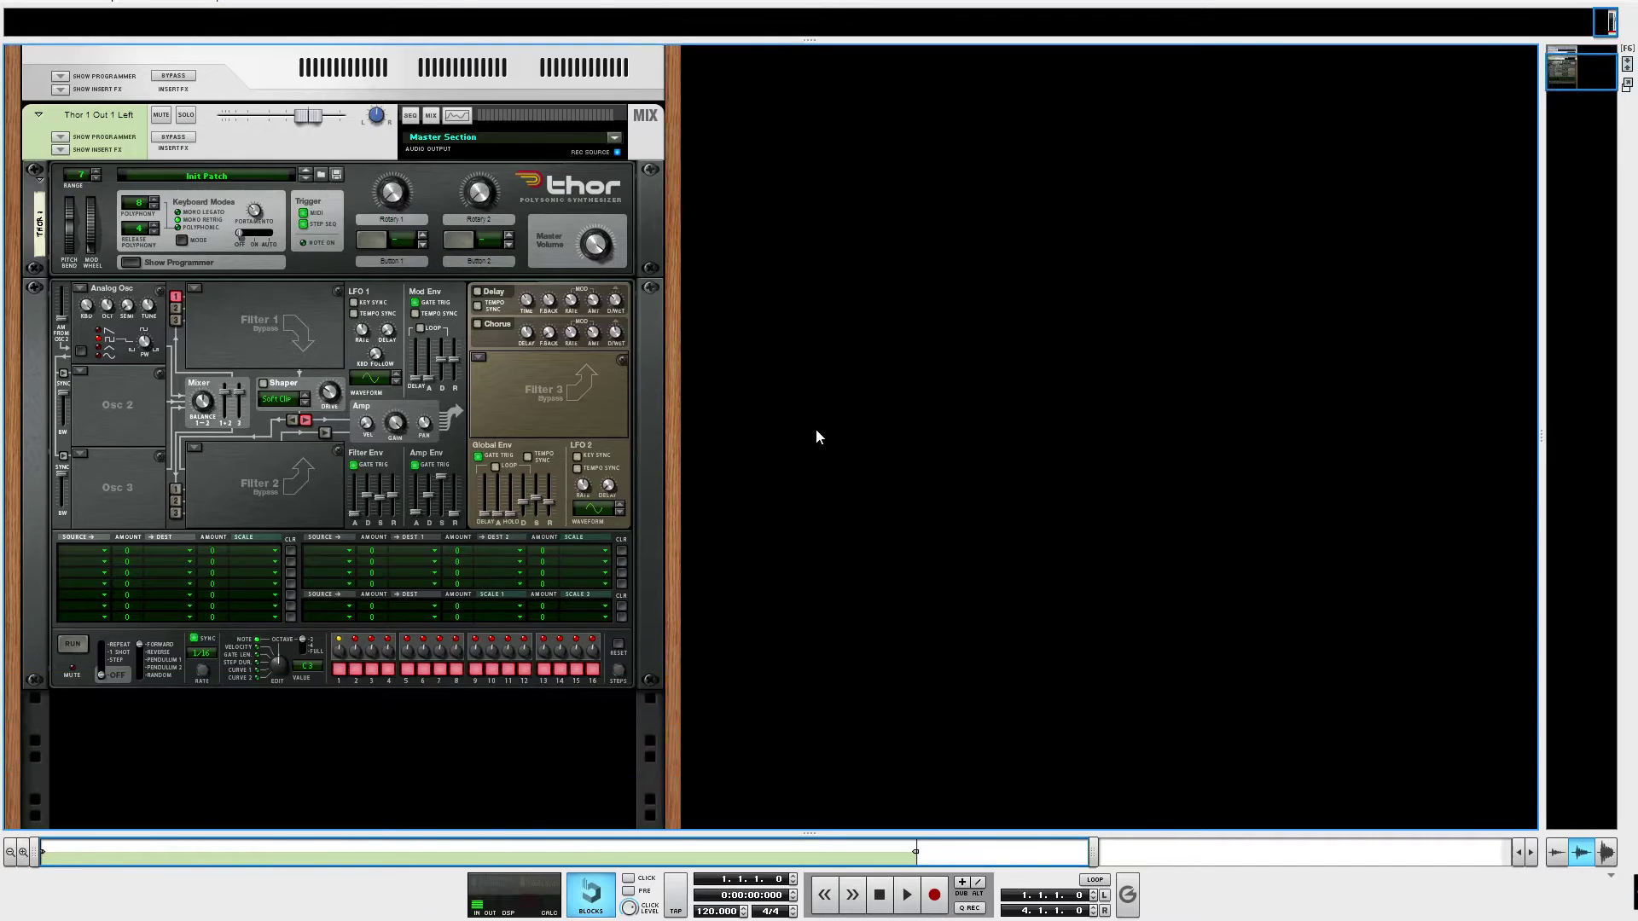
scroll(816, 437, up, 3)
key(F7)
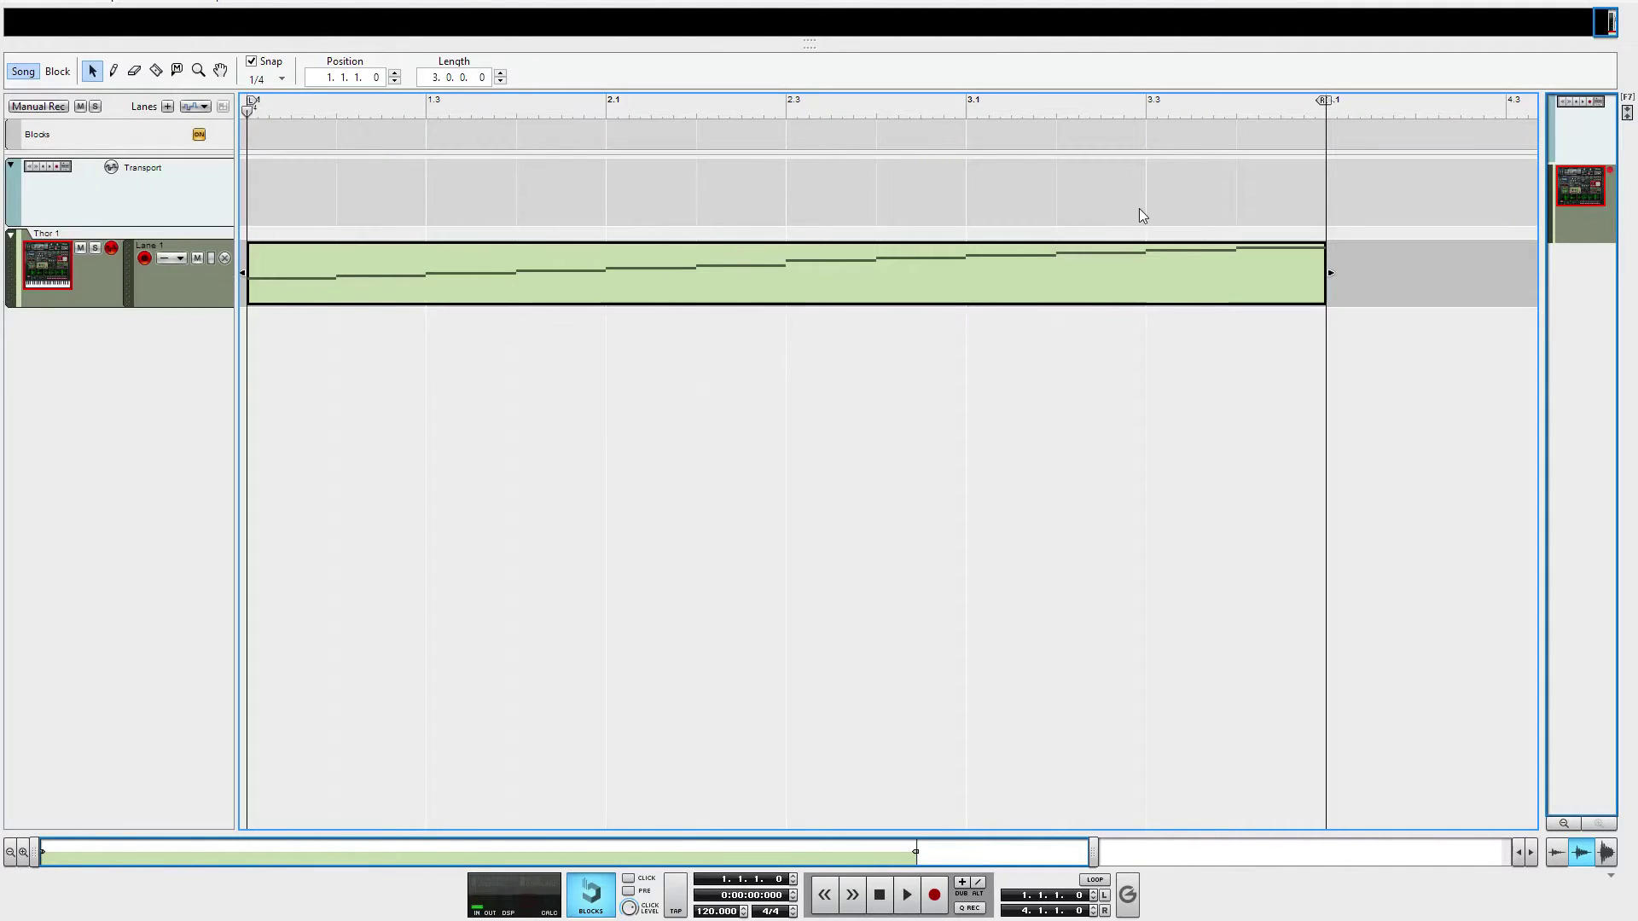
double_click(720, 284)
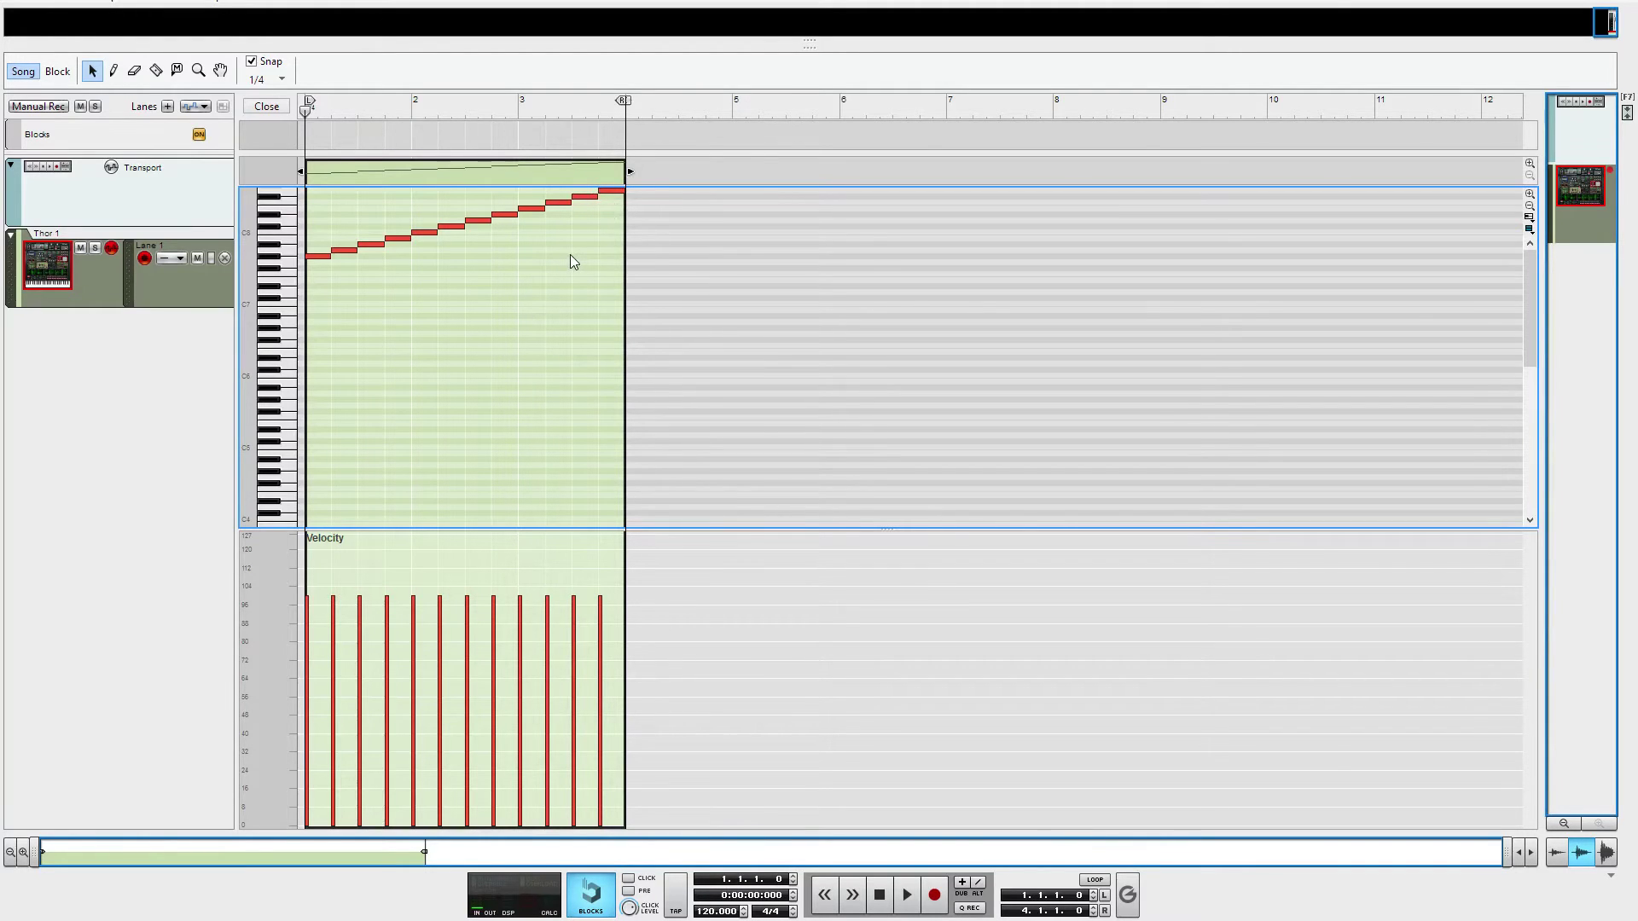
key(ctrl+e)
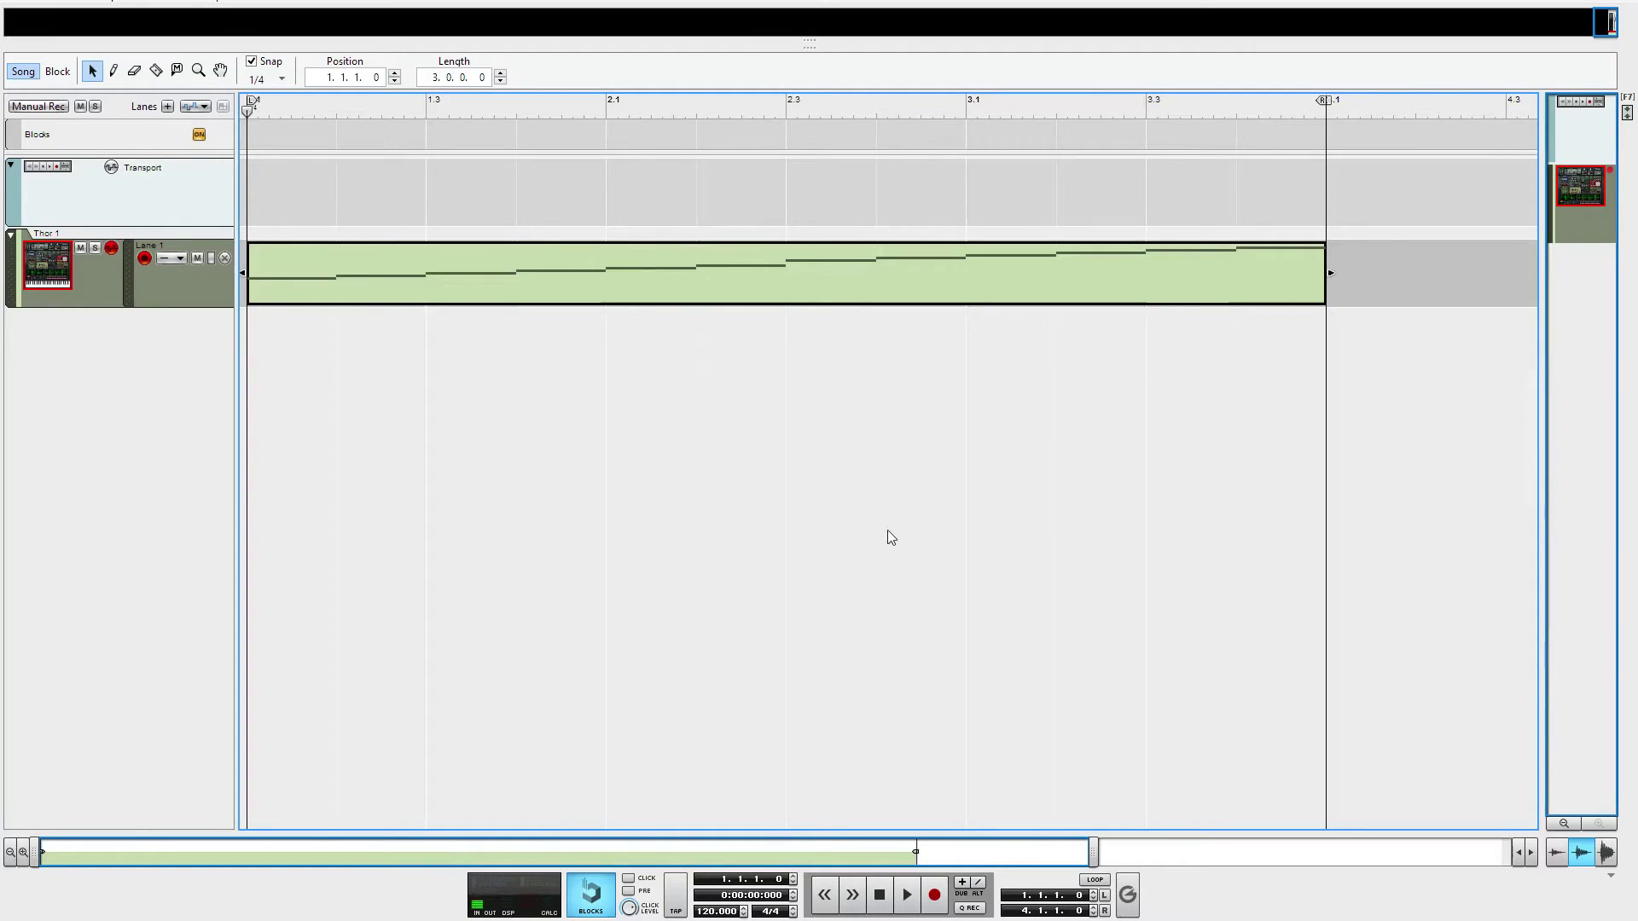
- Turn on loop mode, play the Thor clip, then stop playback
click(1104, 879)
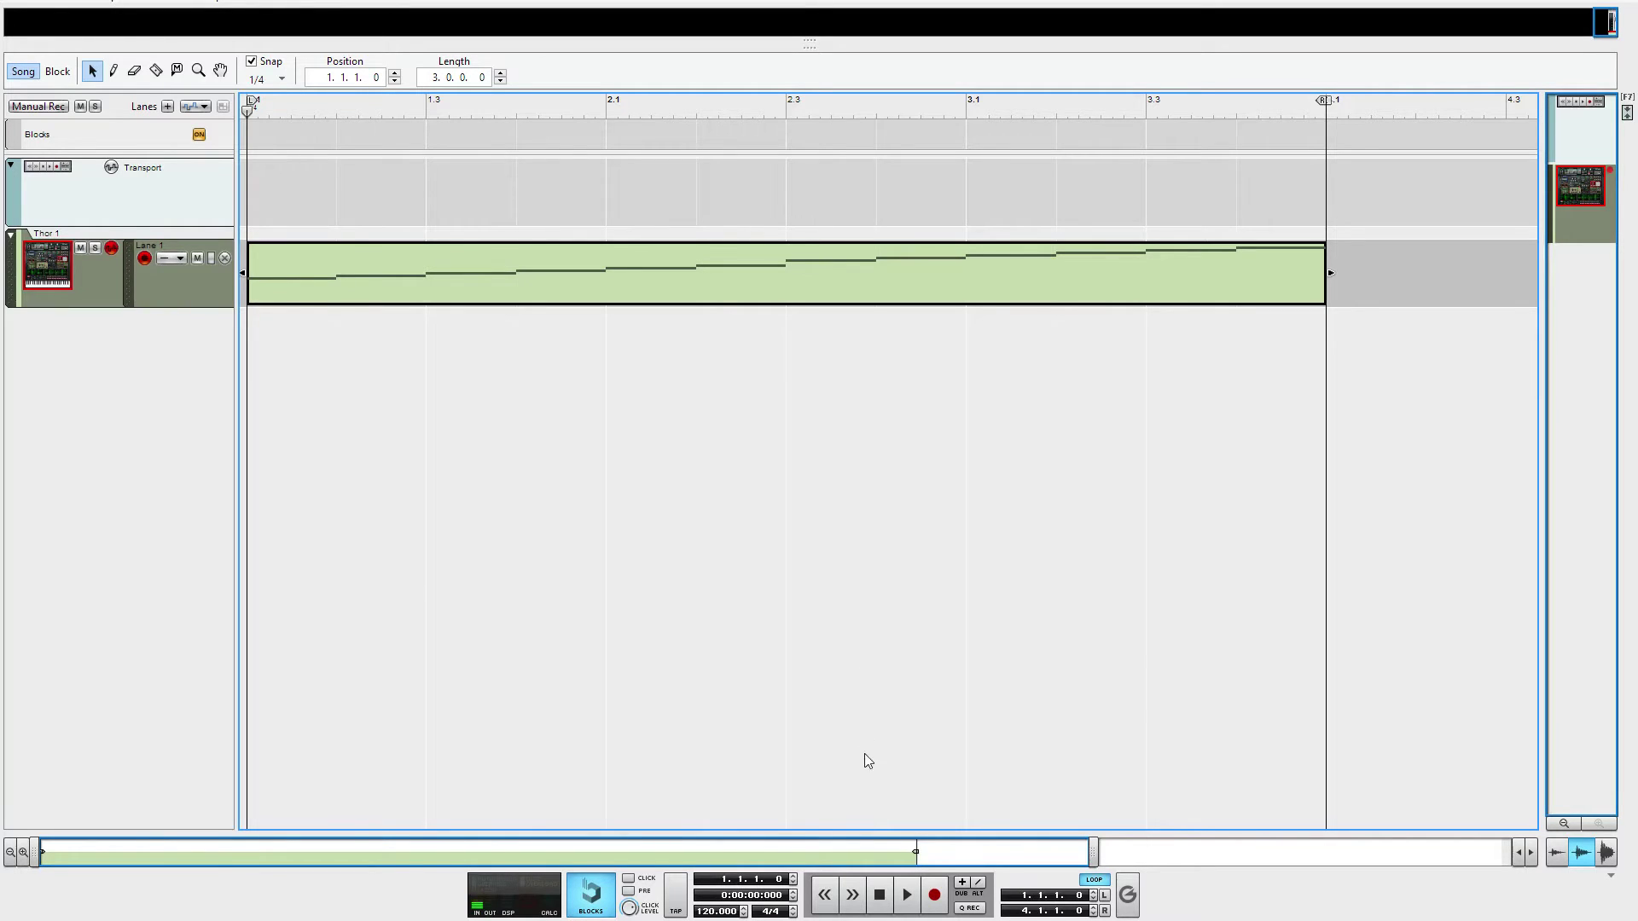
click(907, 894)
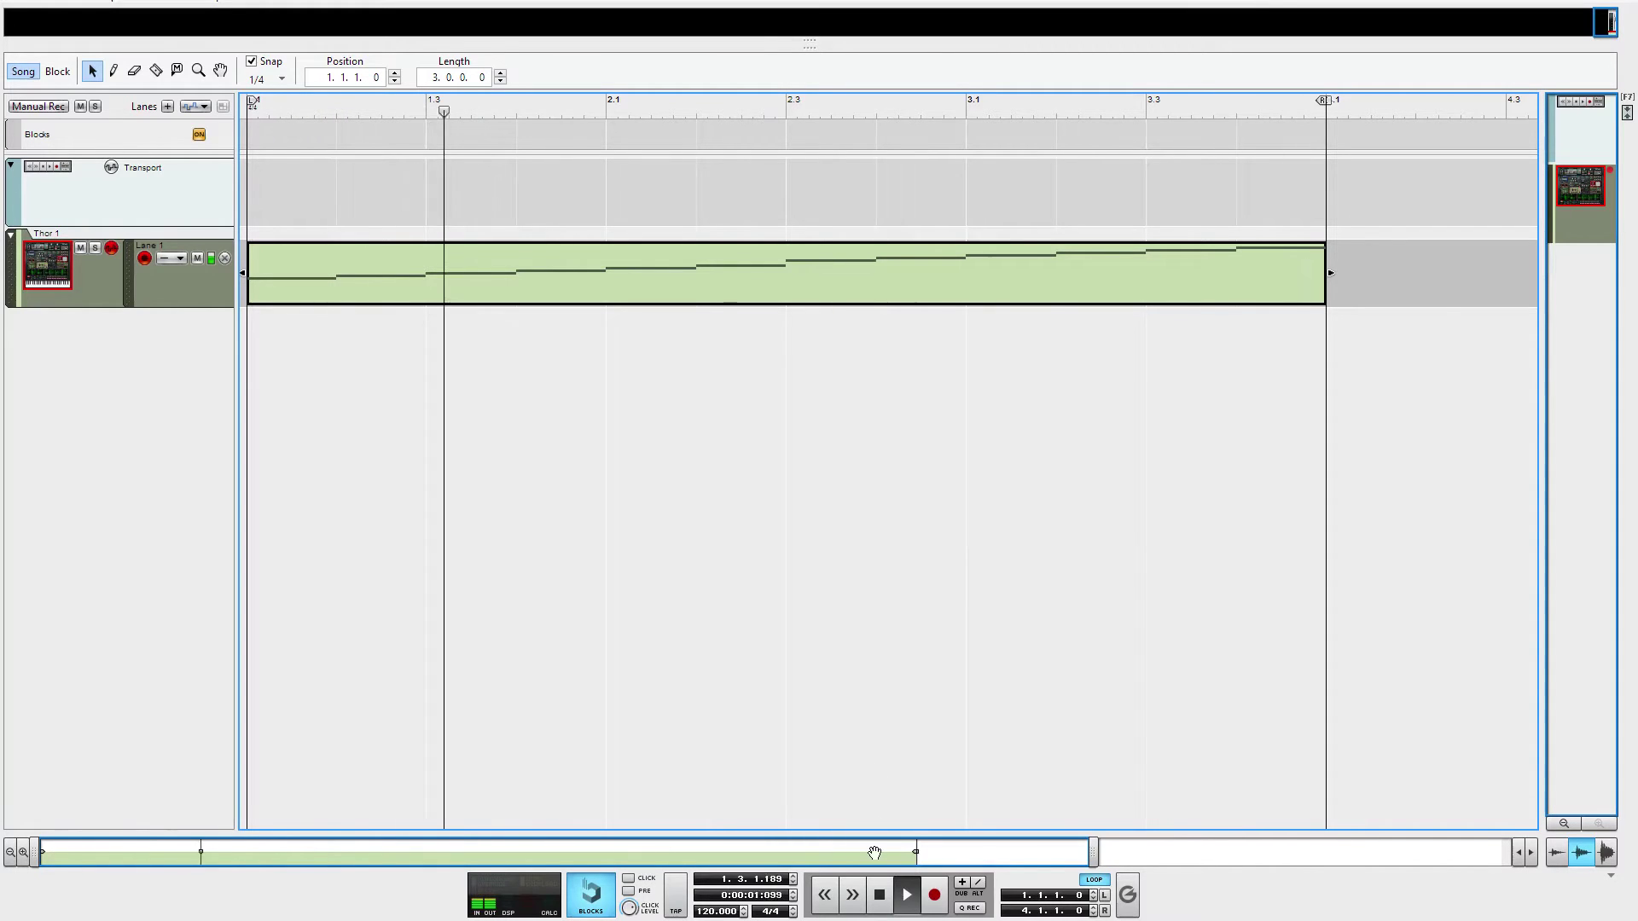
key(space)
- Open the Thor clip and check its note pitches B7, C8, F#8 and the top G8, then close the editor
double_click(488, 253)
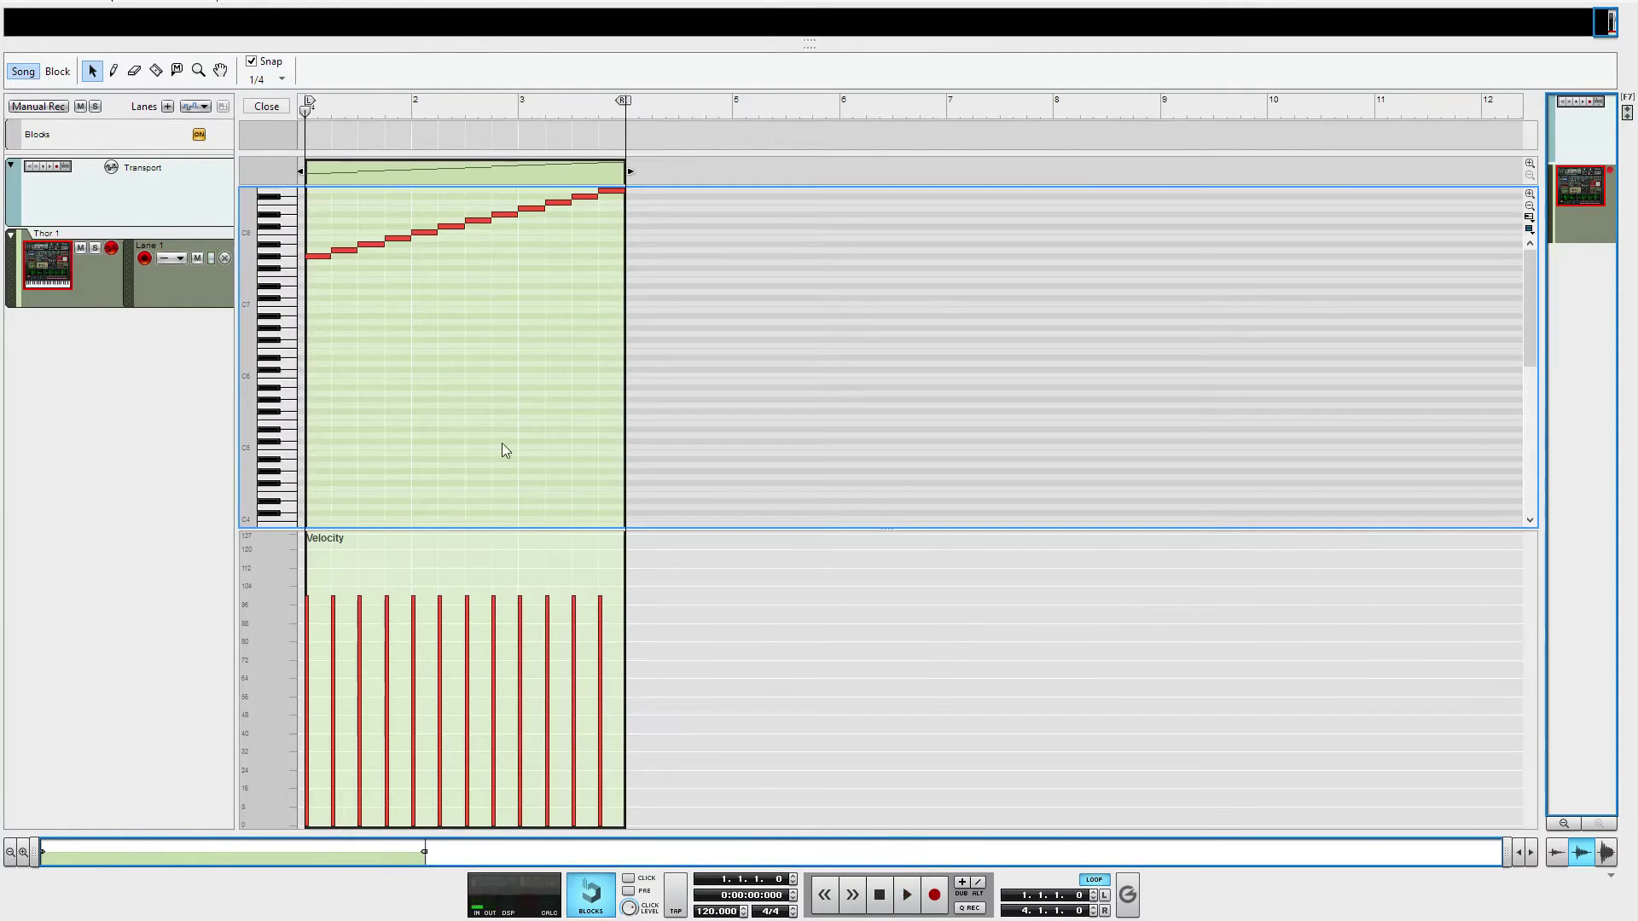
click(370, 246)
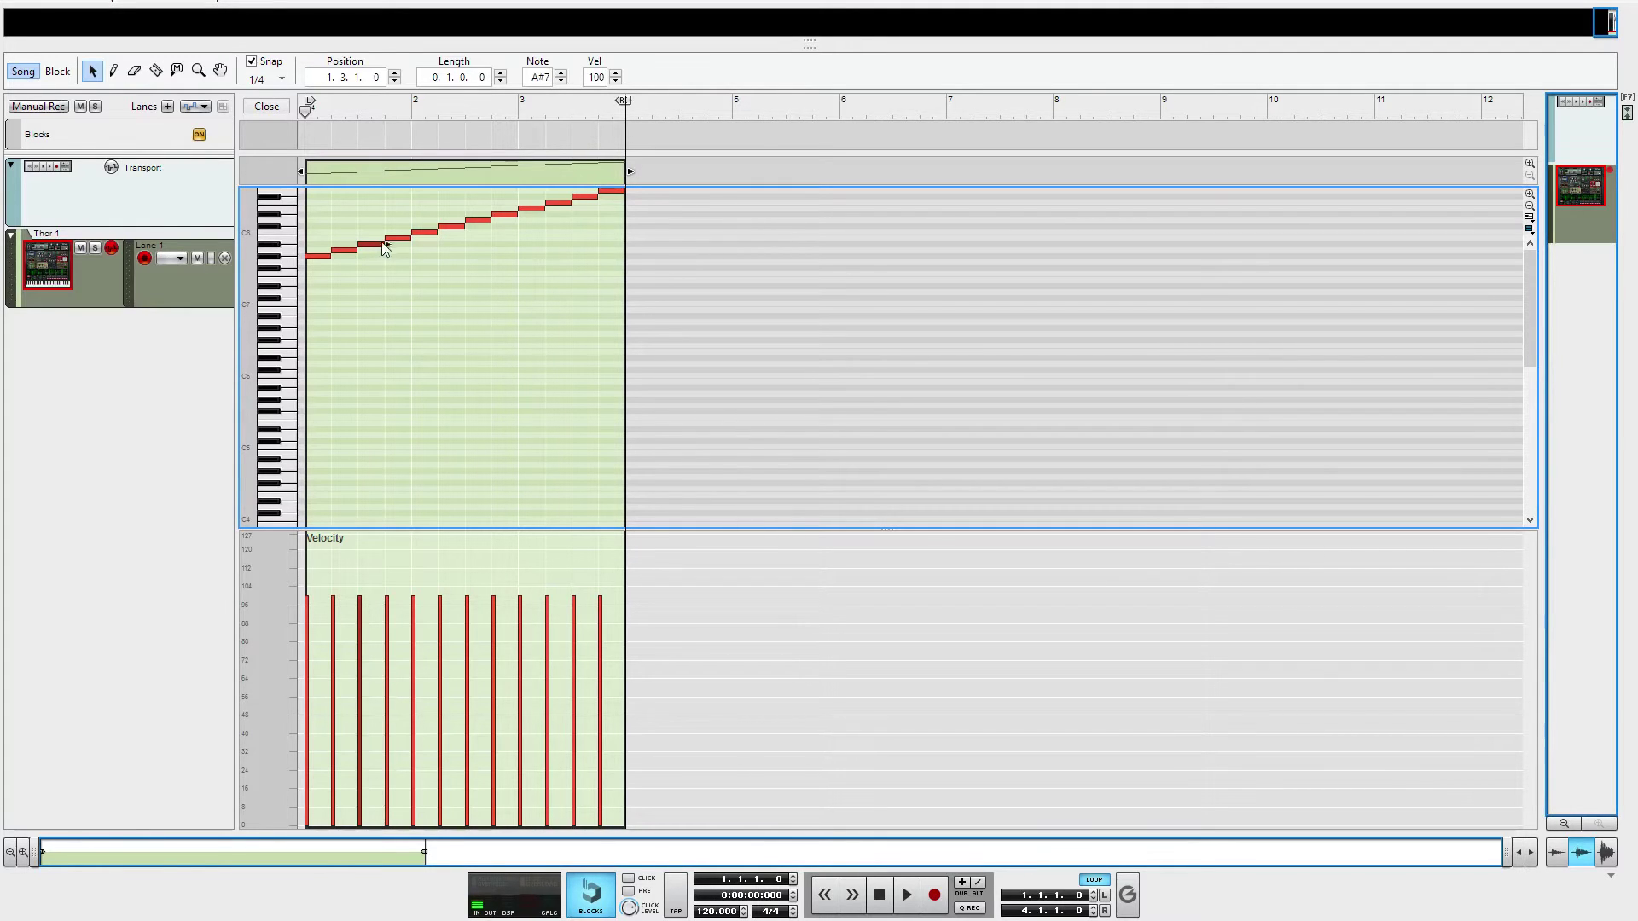
click(402, 243)
key(Right)
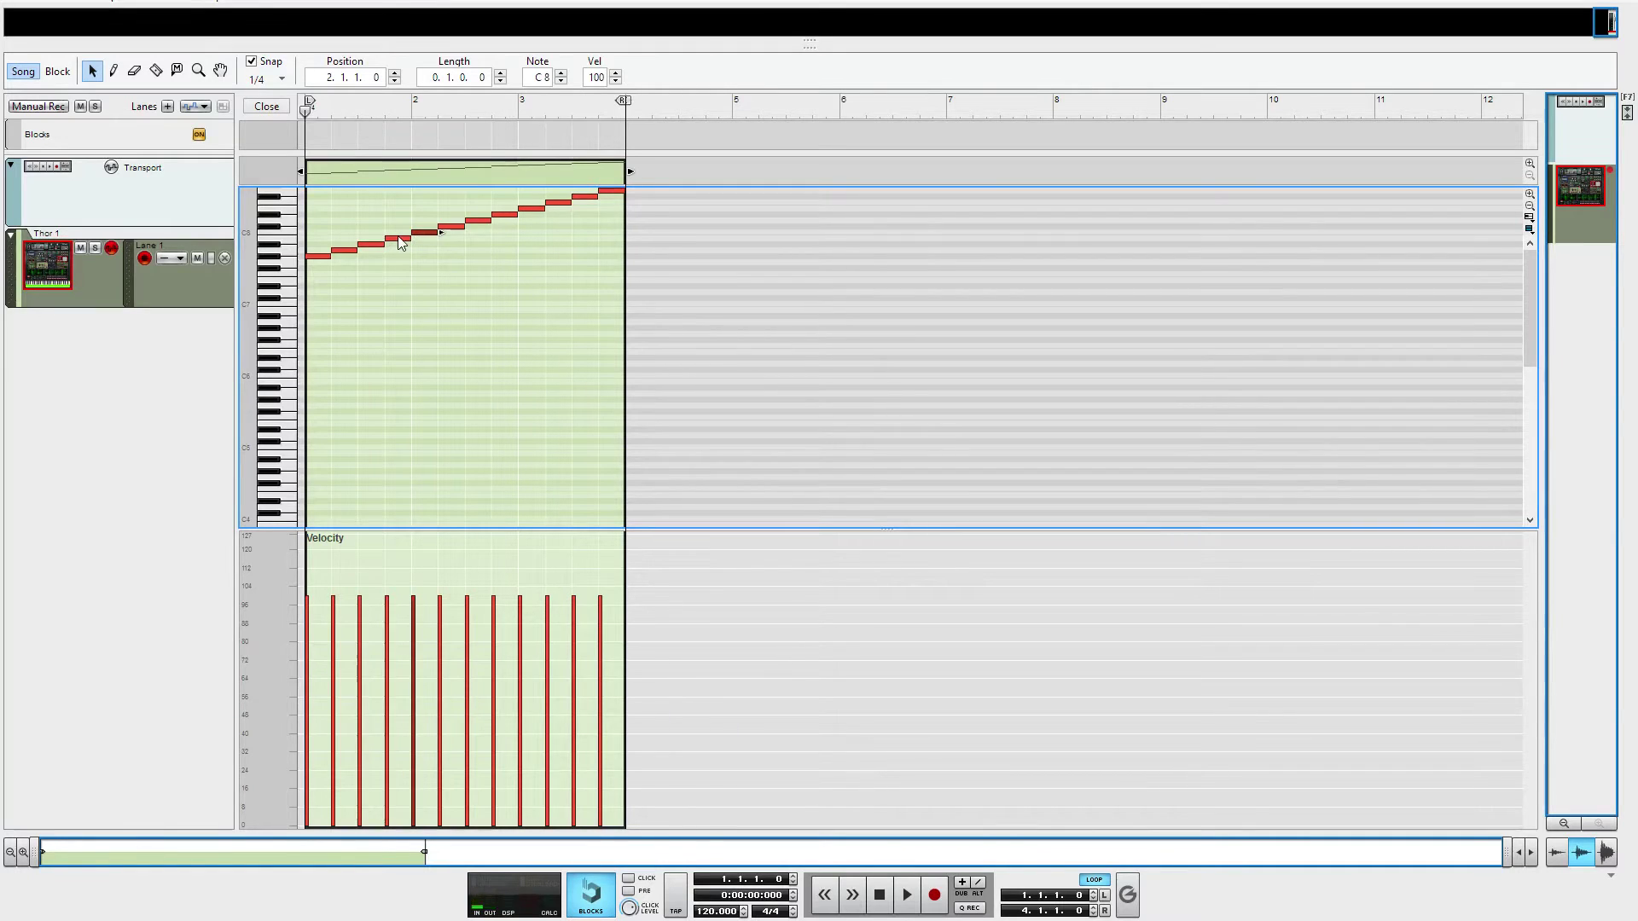
key(Left)
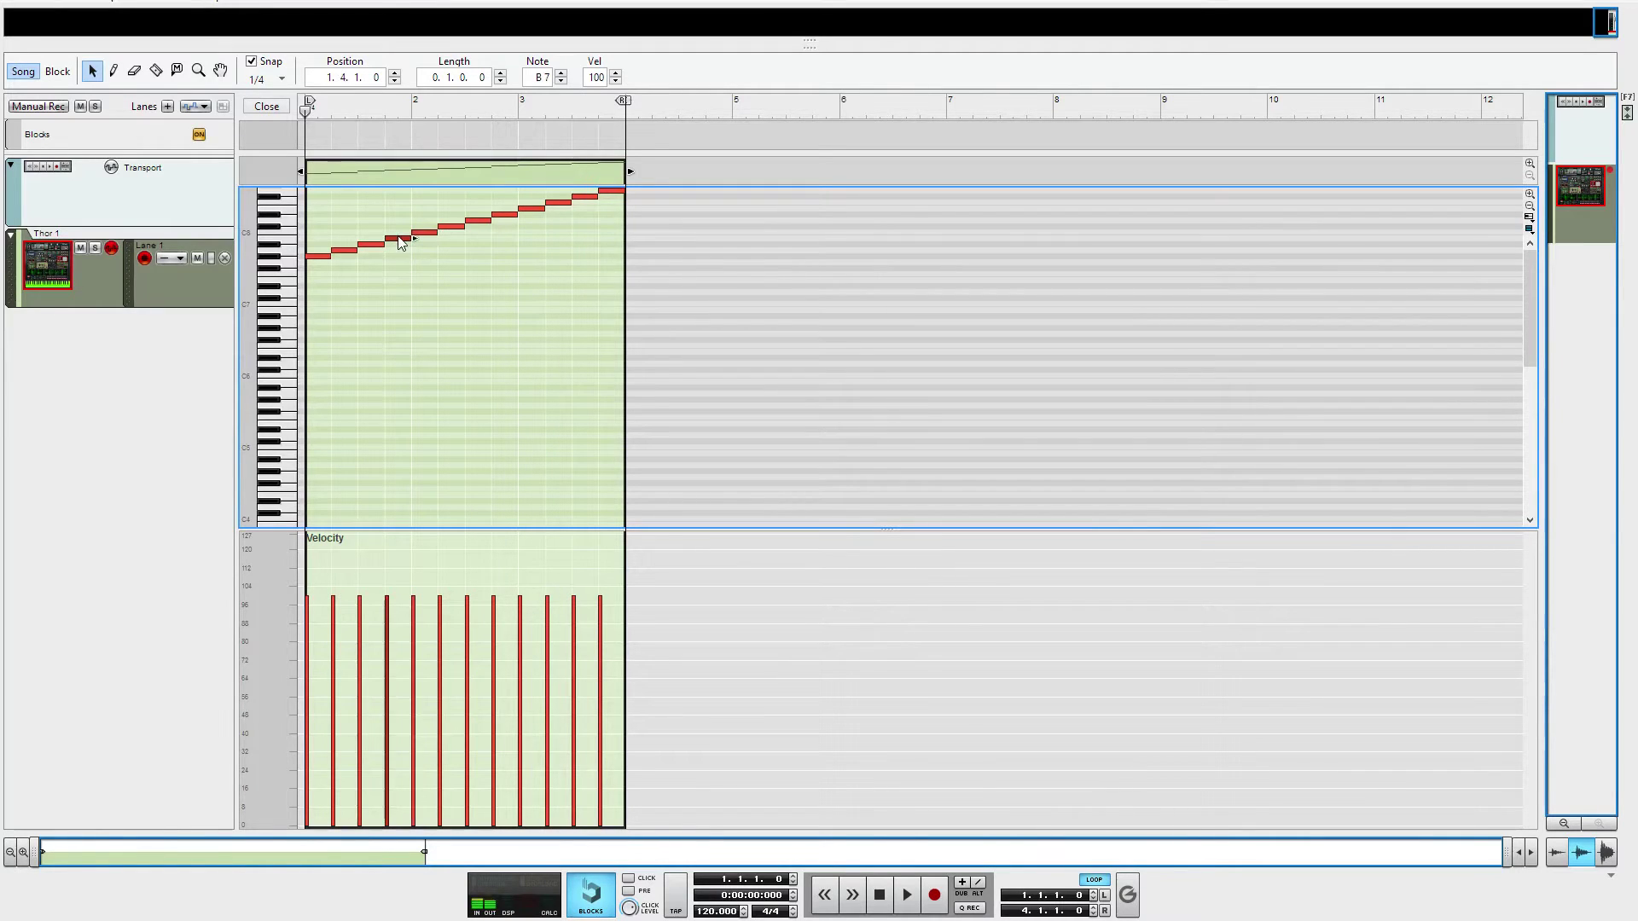
click(585, 200)
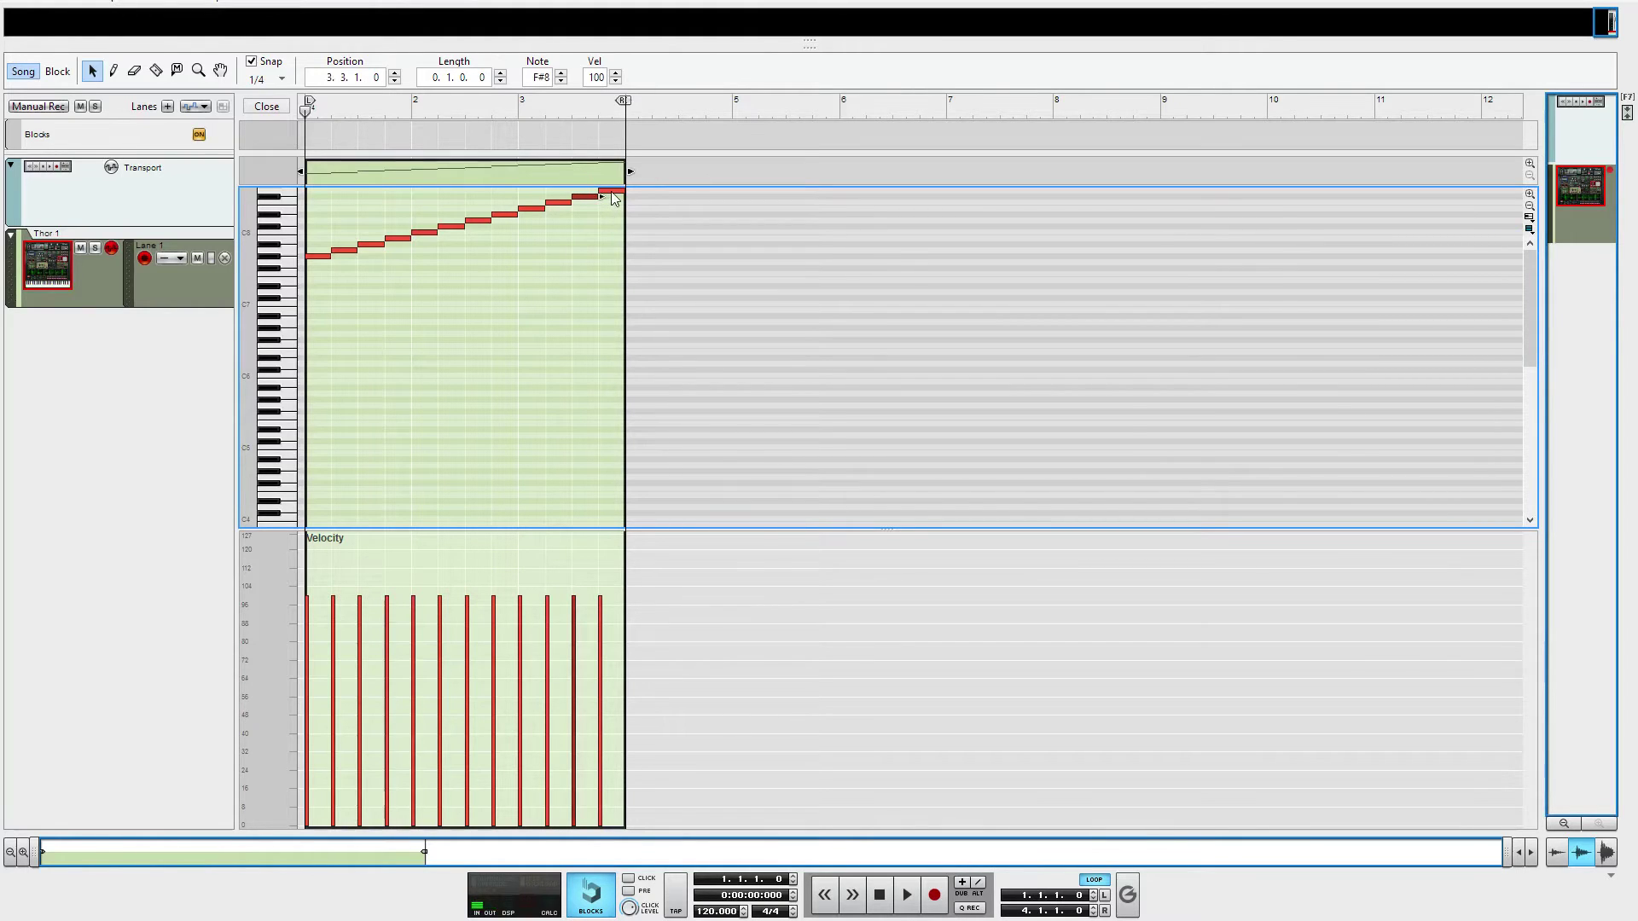
click(611, 194)
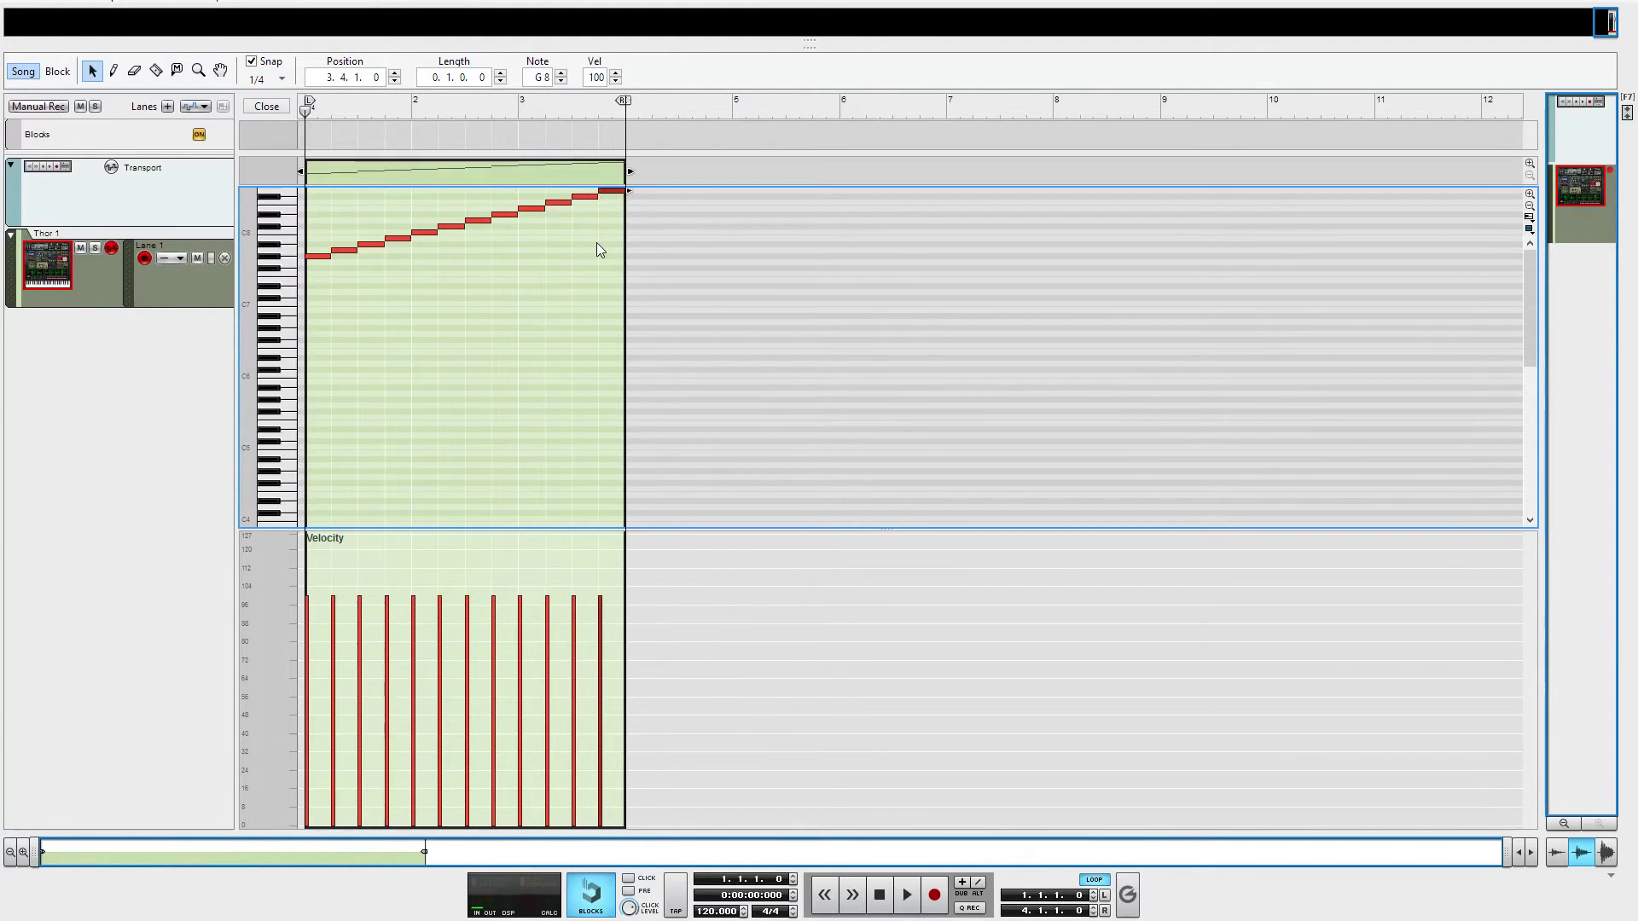
key(ctrl+e)
- Create Audio Track 1, set its input source, and start recording Thor's output onto it
right_click(146, 383)
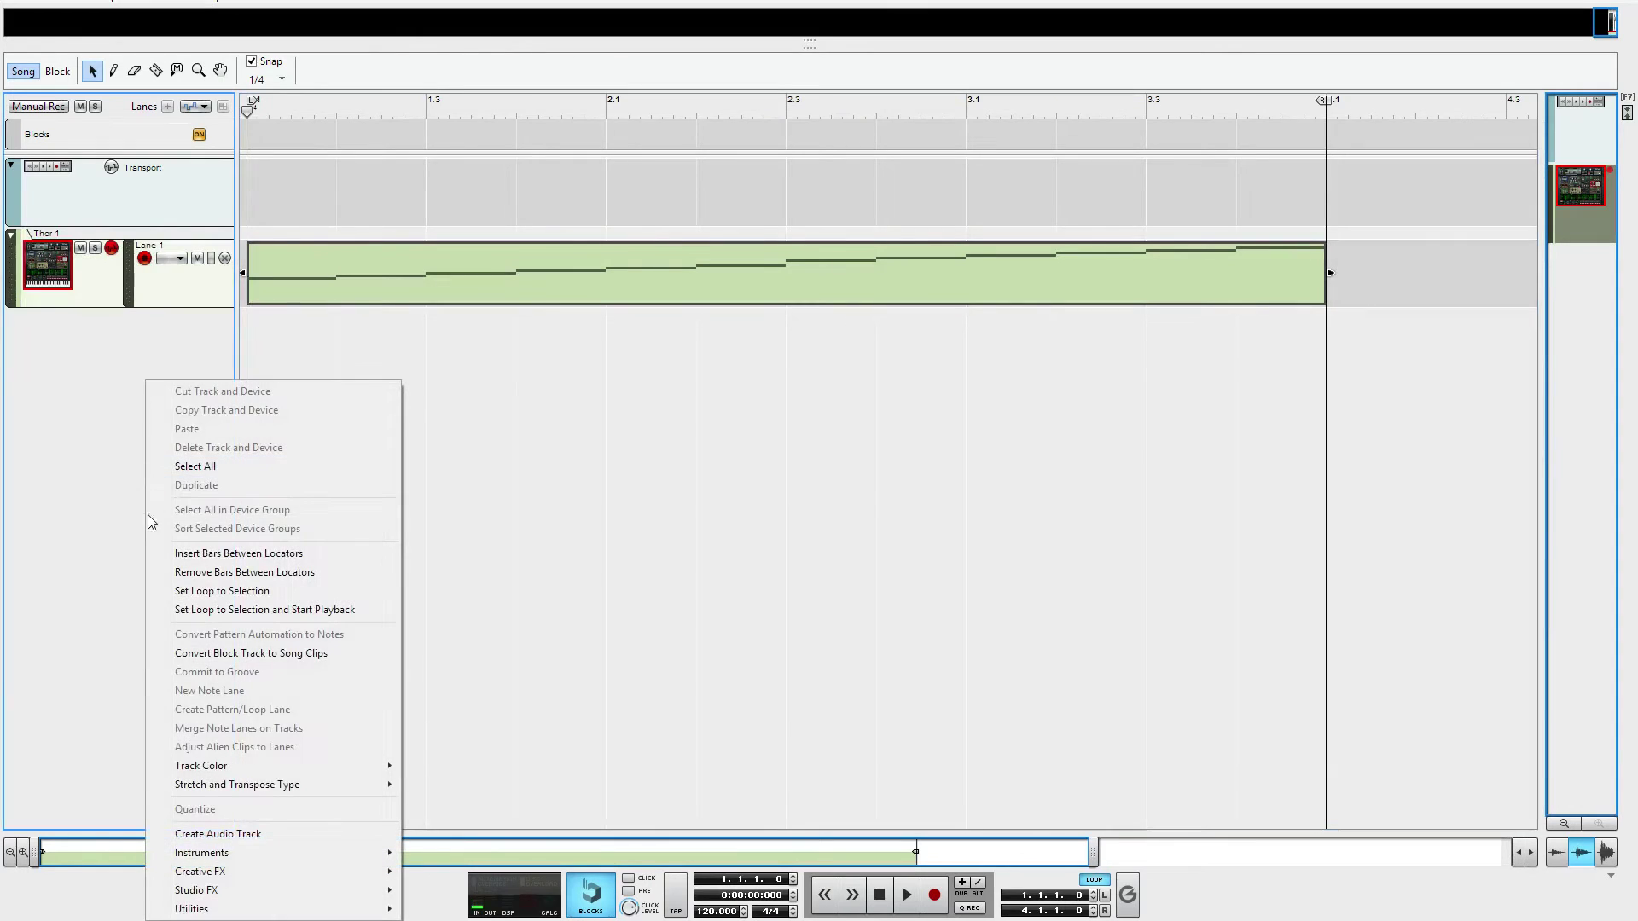
click(189, 834)
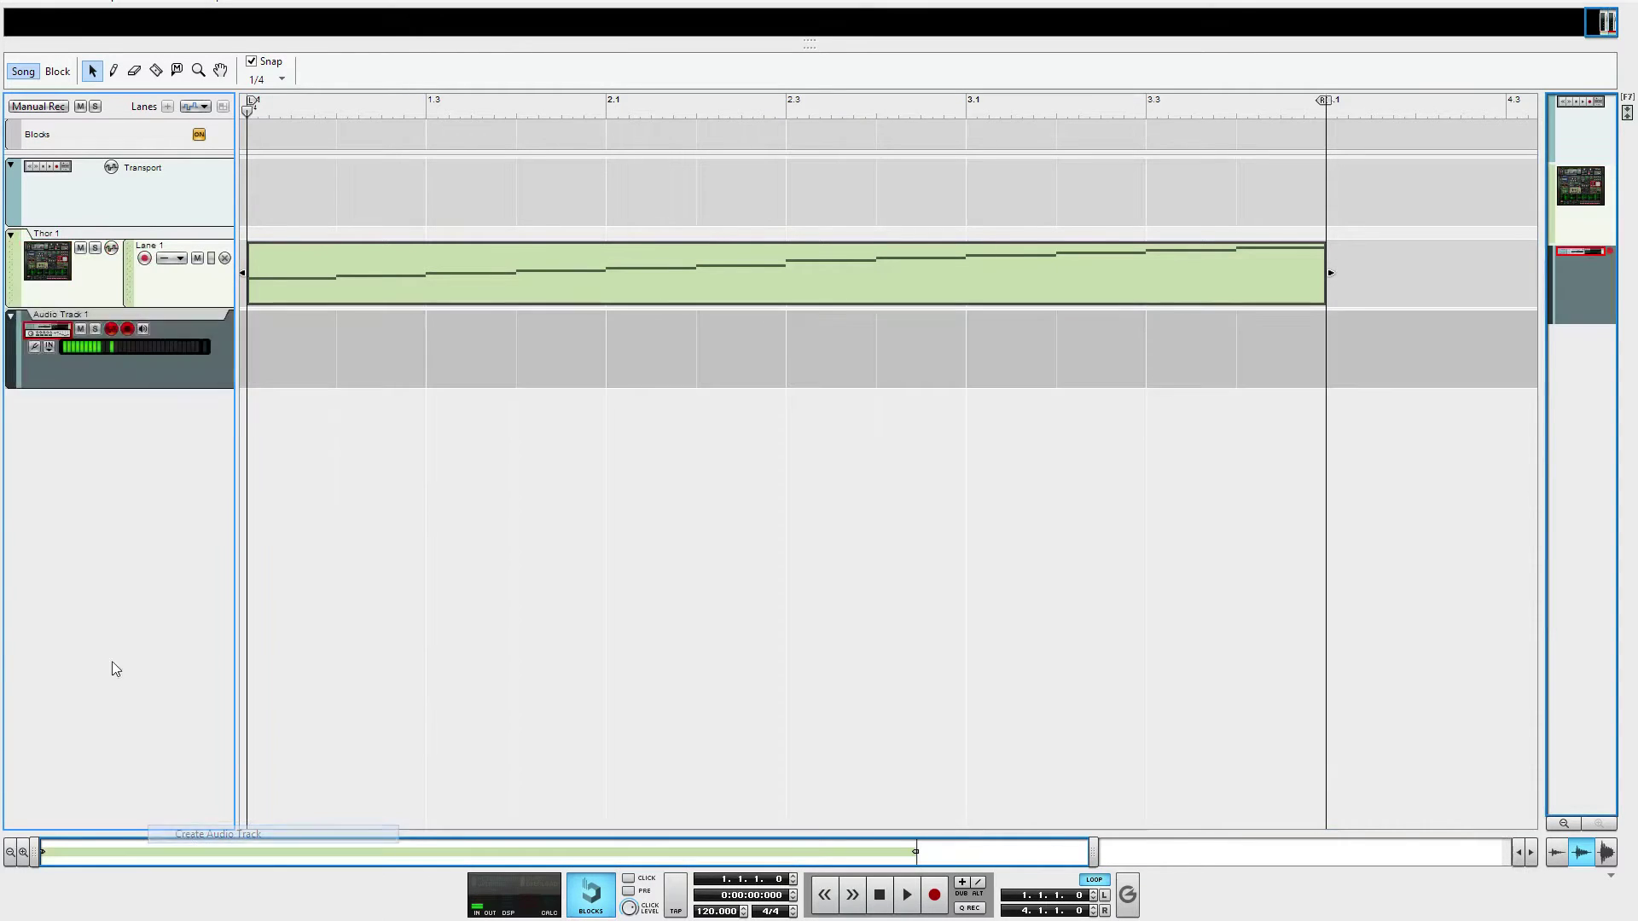
click(48, 350)
click(76, 797)
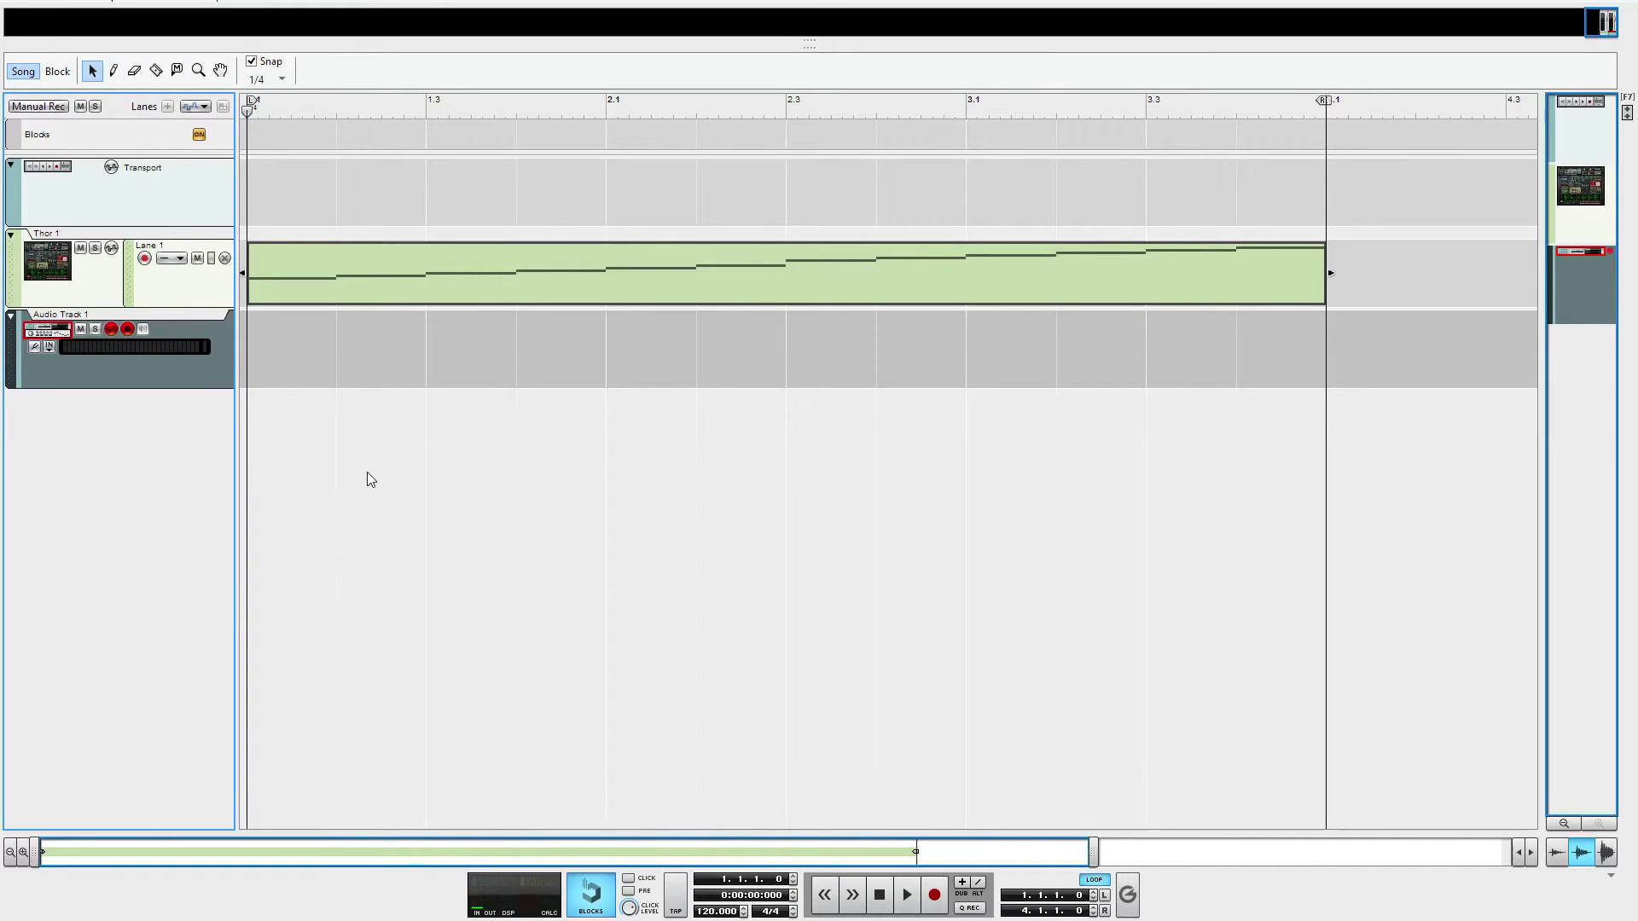
key(ctrl+Return)
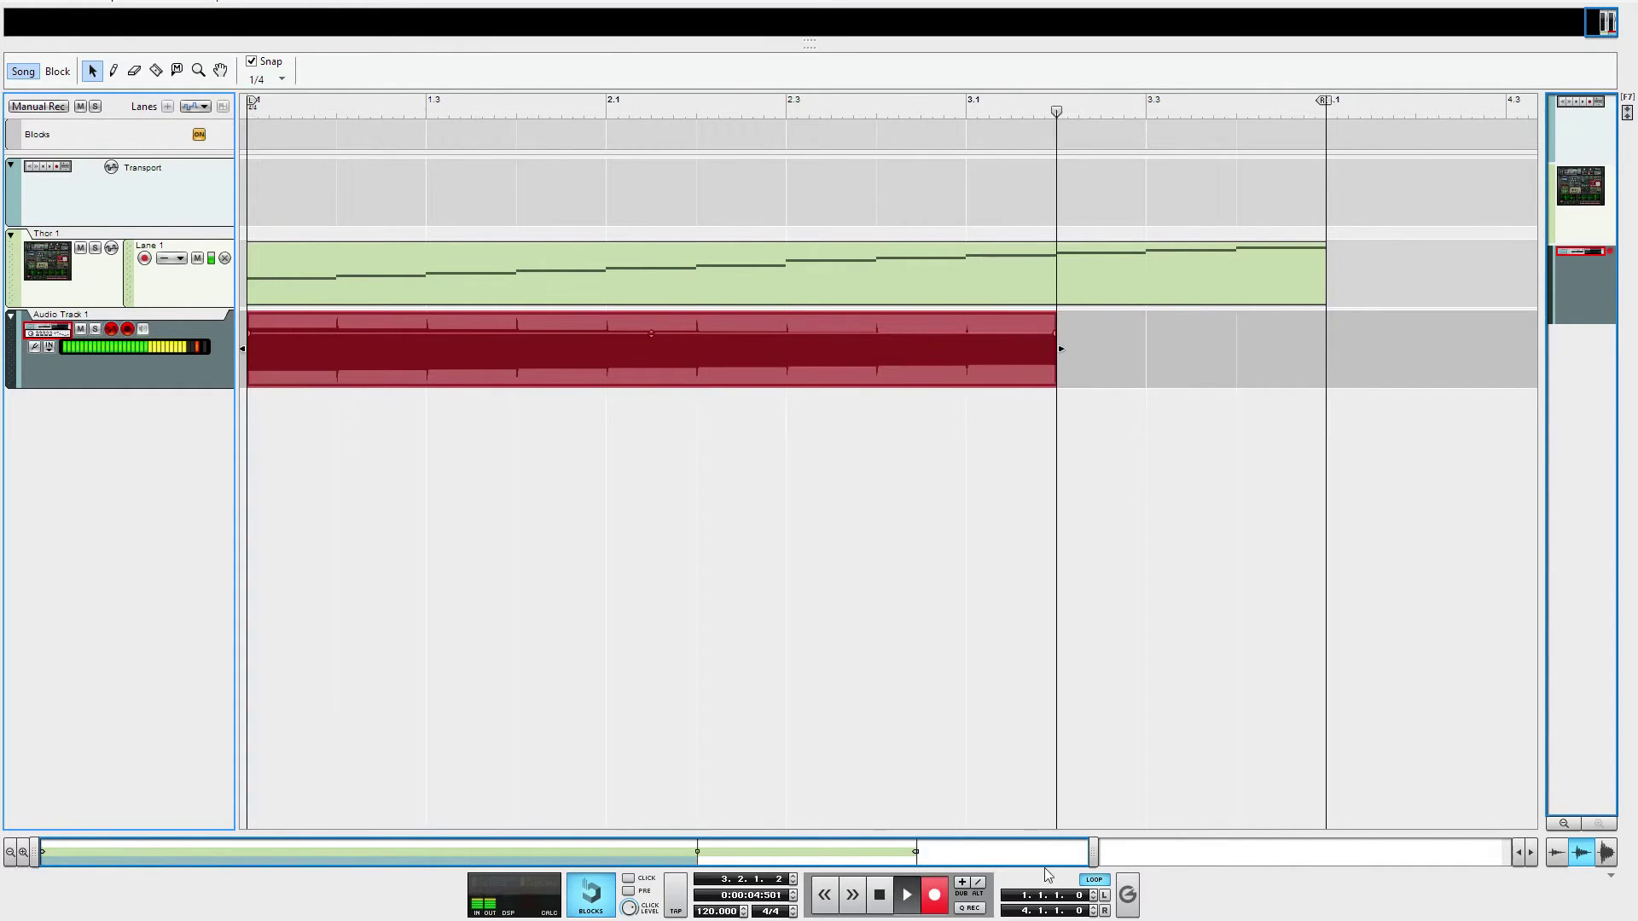
- Stop recording, return to the song start, and zoom in on the recorded clip's beginning
key(space)
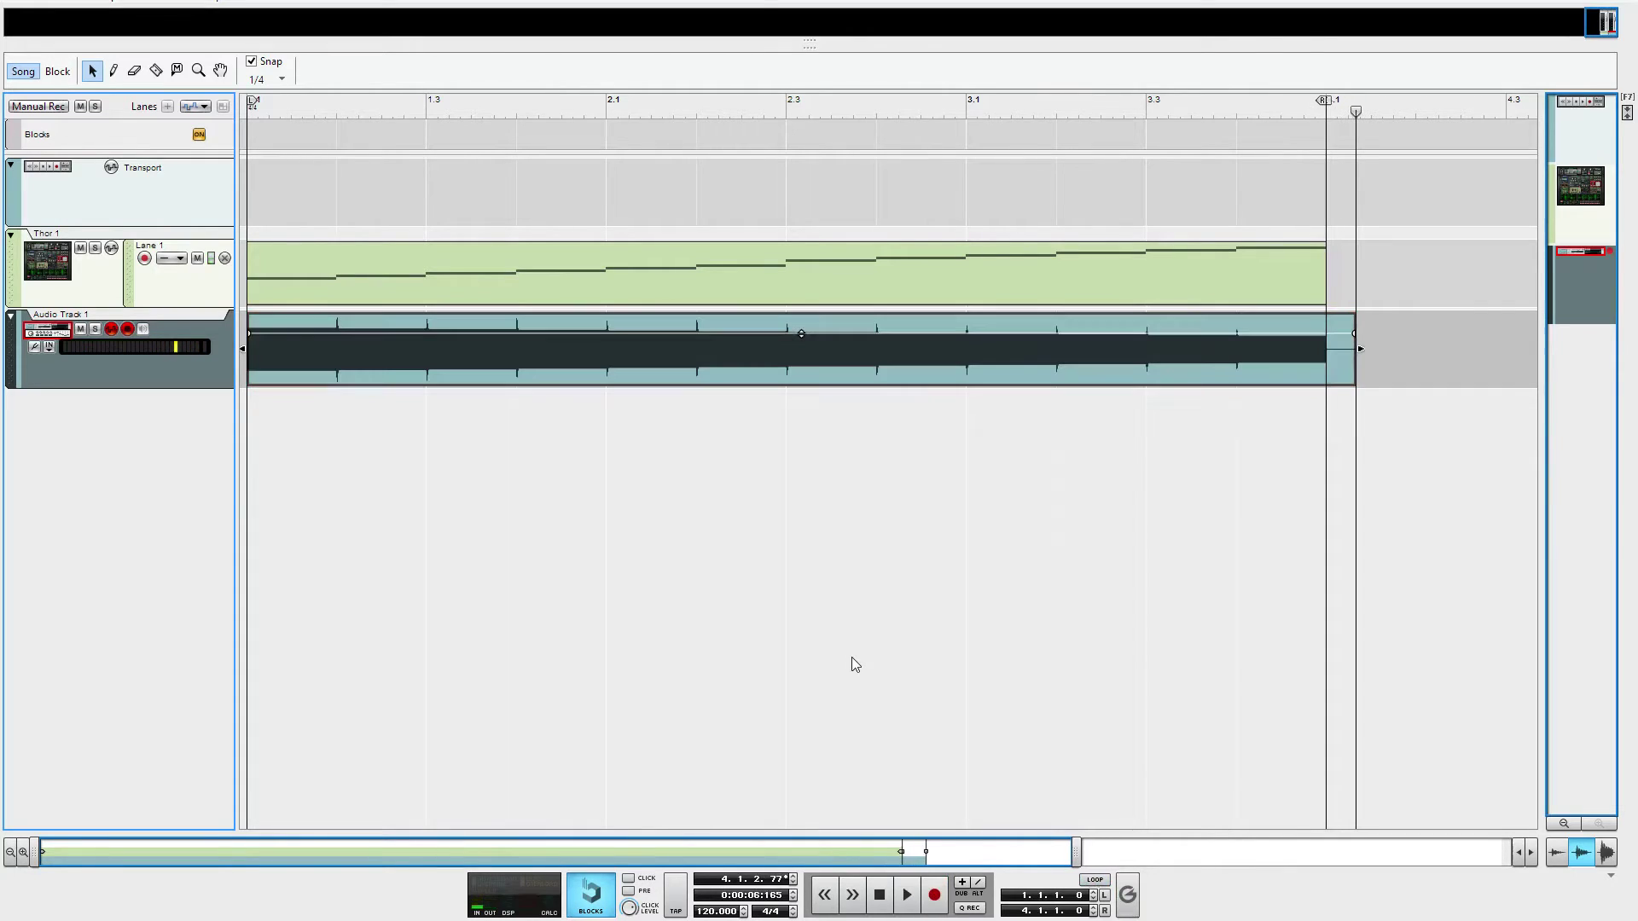
key(Home)
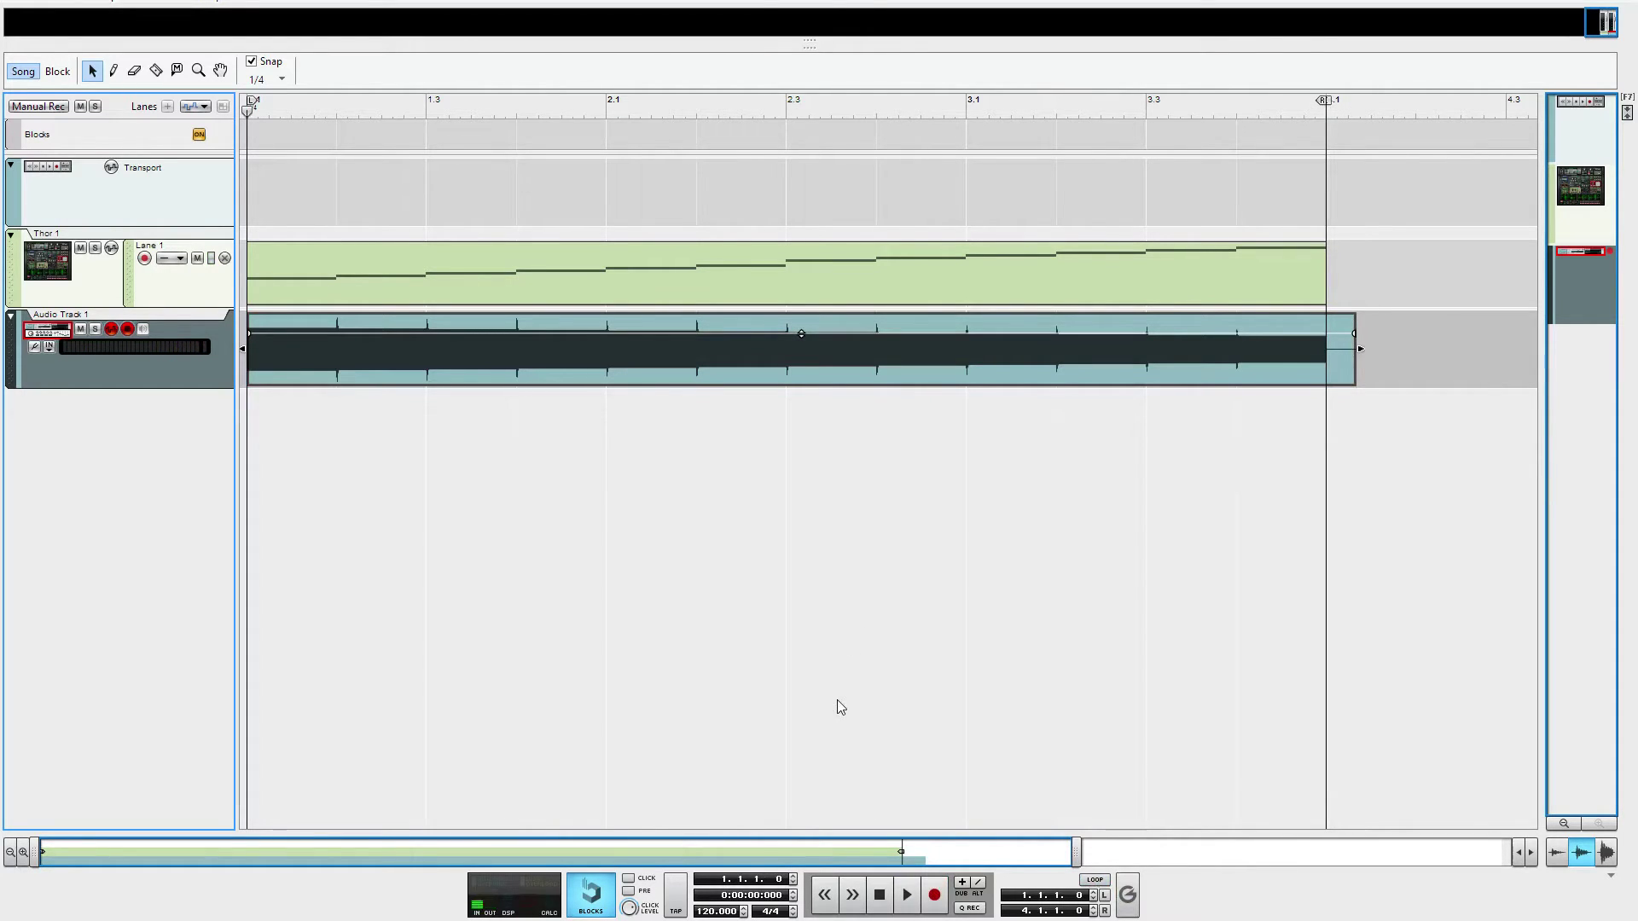
scroll(284, 363, up, 10)
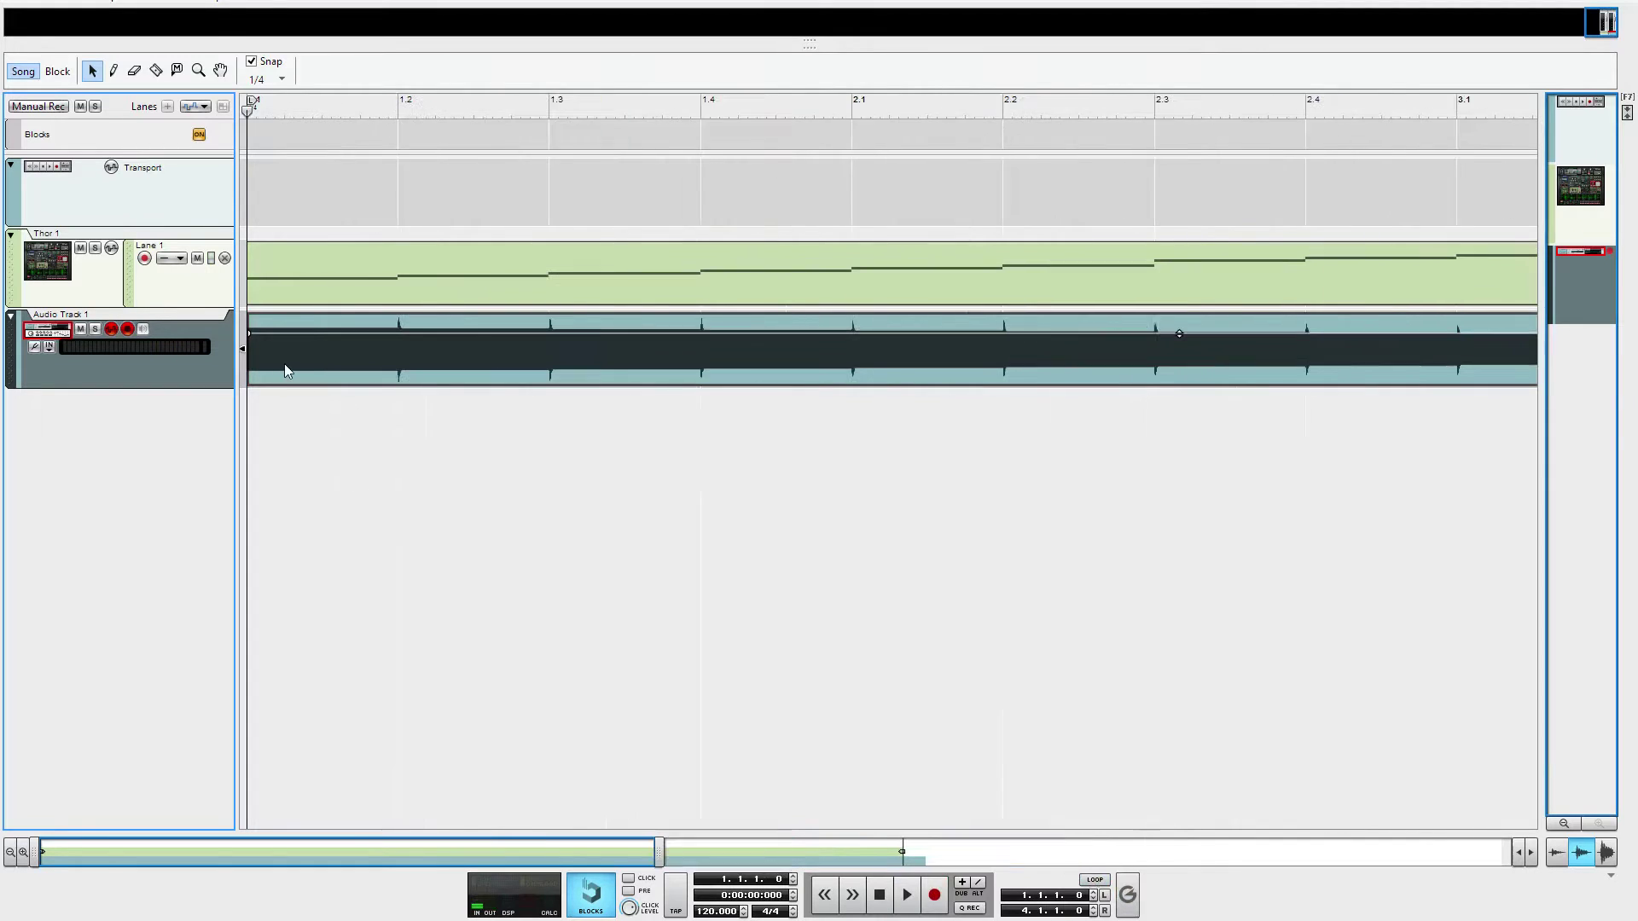
scroll(401, 355, up, 5)
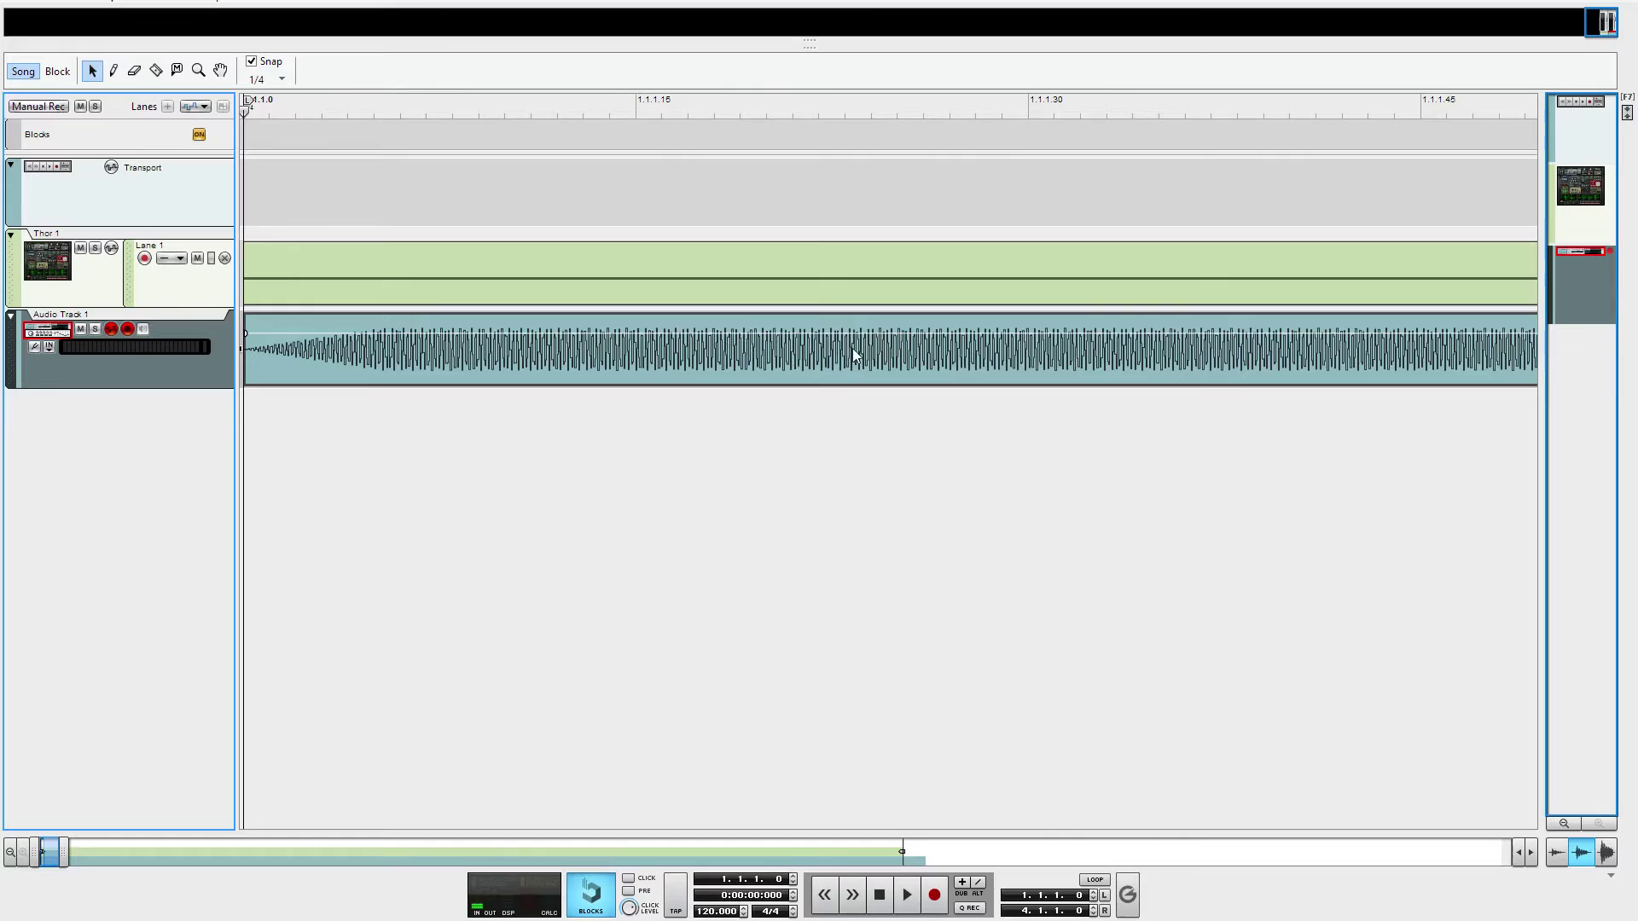
- Move the song position to bar 1.4 and zoom into the waveform at that note change
scroll(852, 355, down, 5)
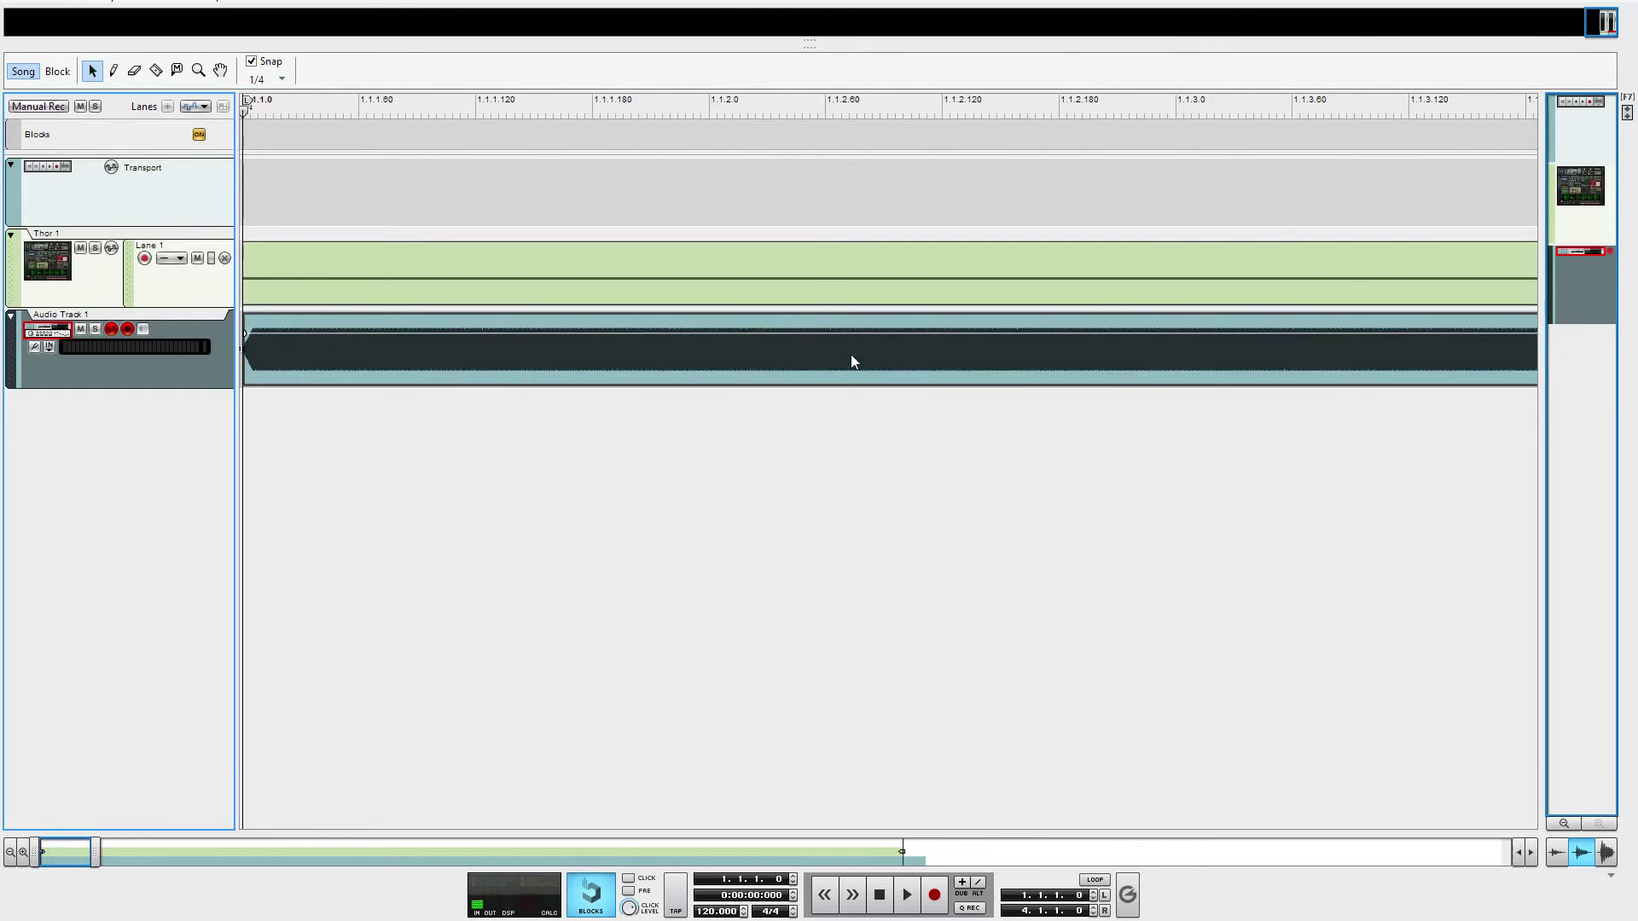
scroll(852, 358, down, 8)
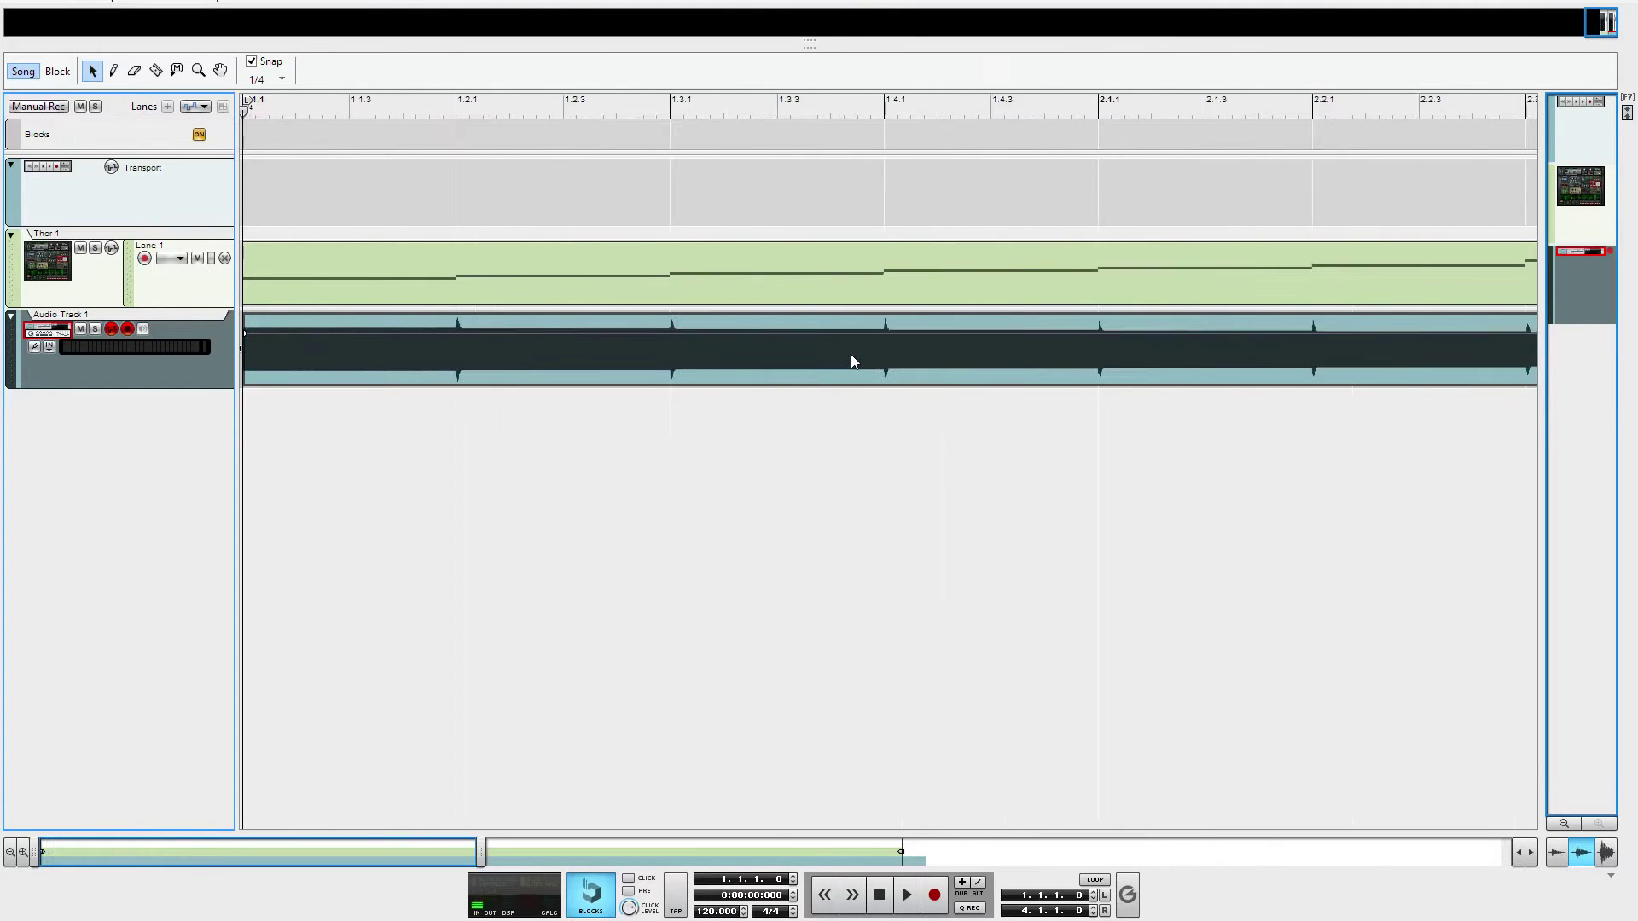
scroll(851, 354, down, 3)
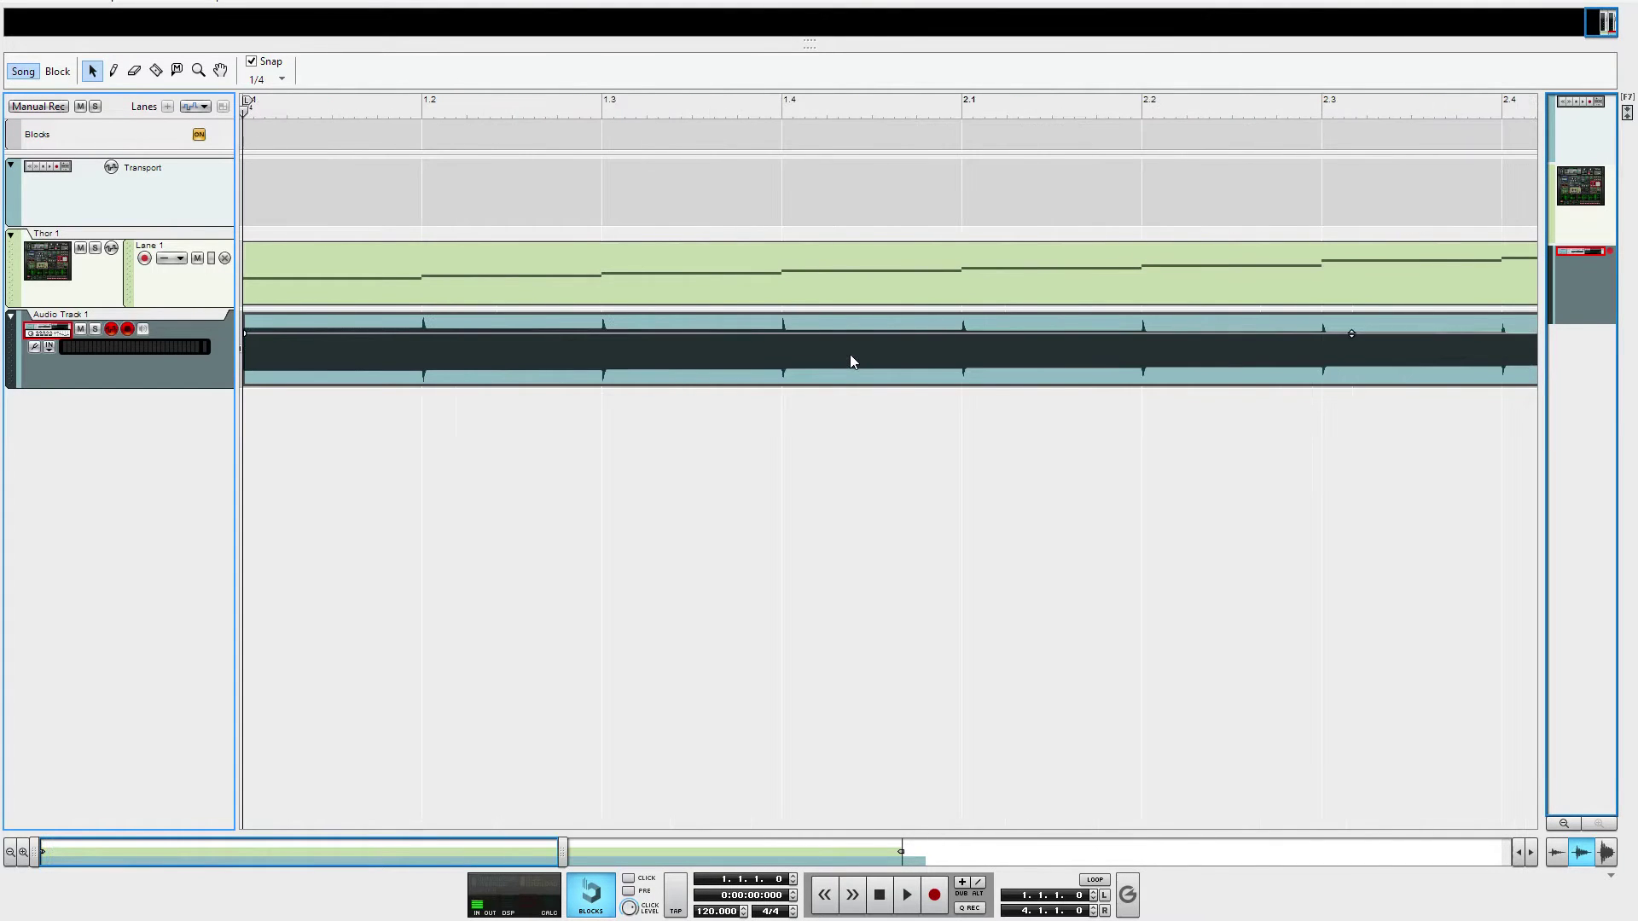
click(781, 111)
scroll(879, 389, up, 10)
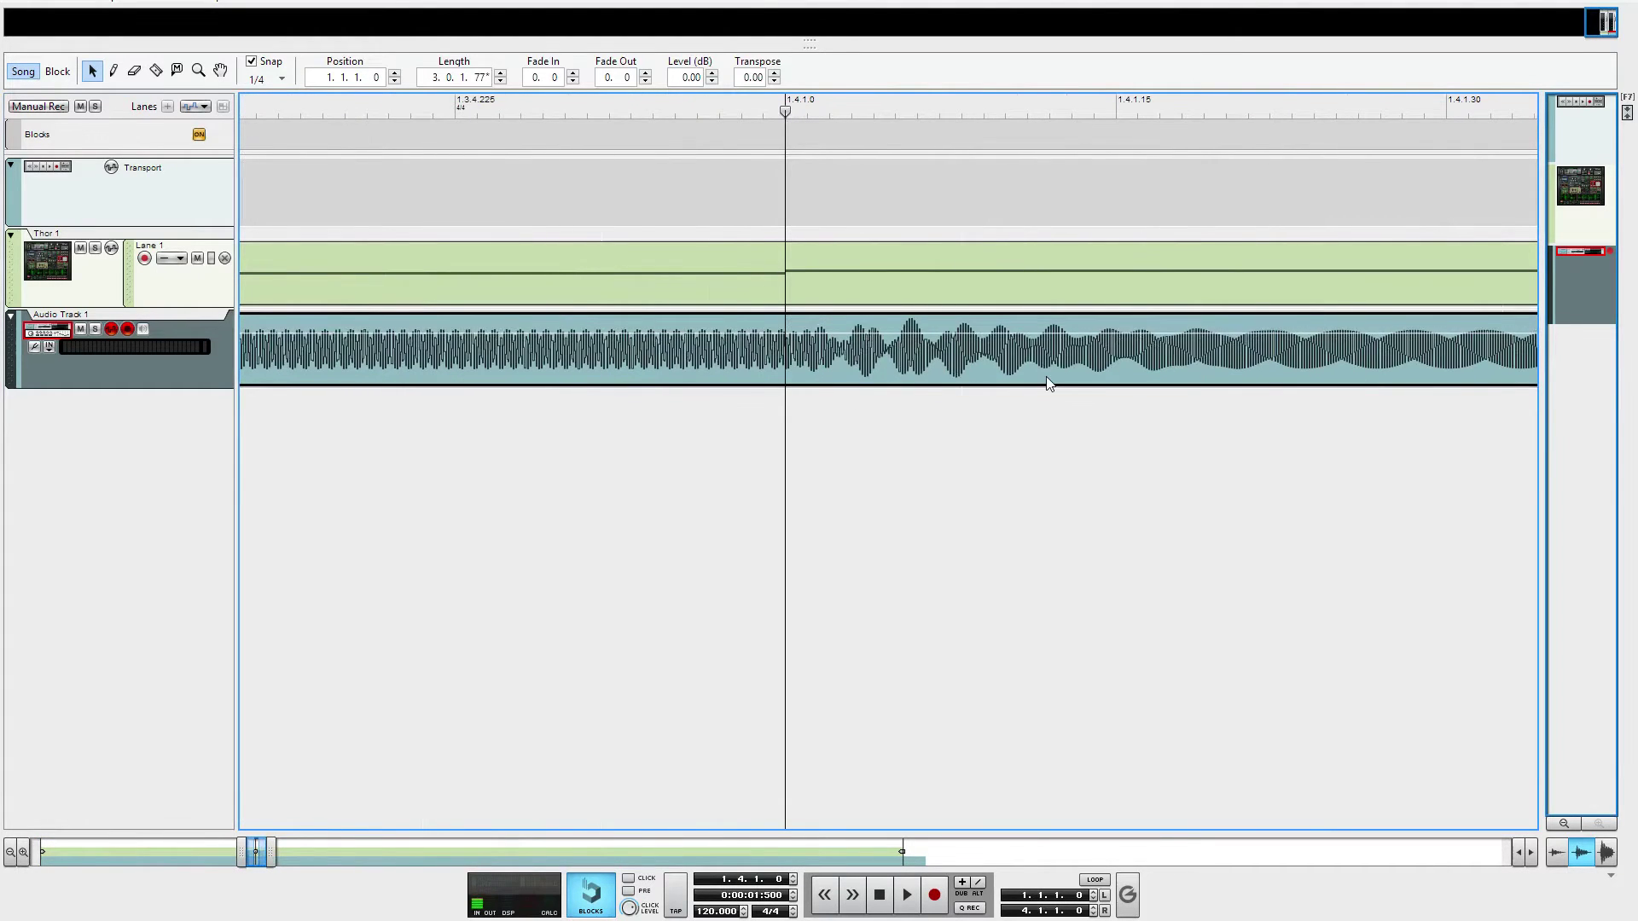
scroll(1049, 383, right, 5)
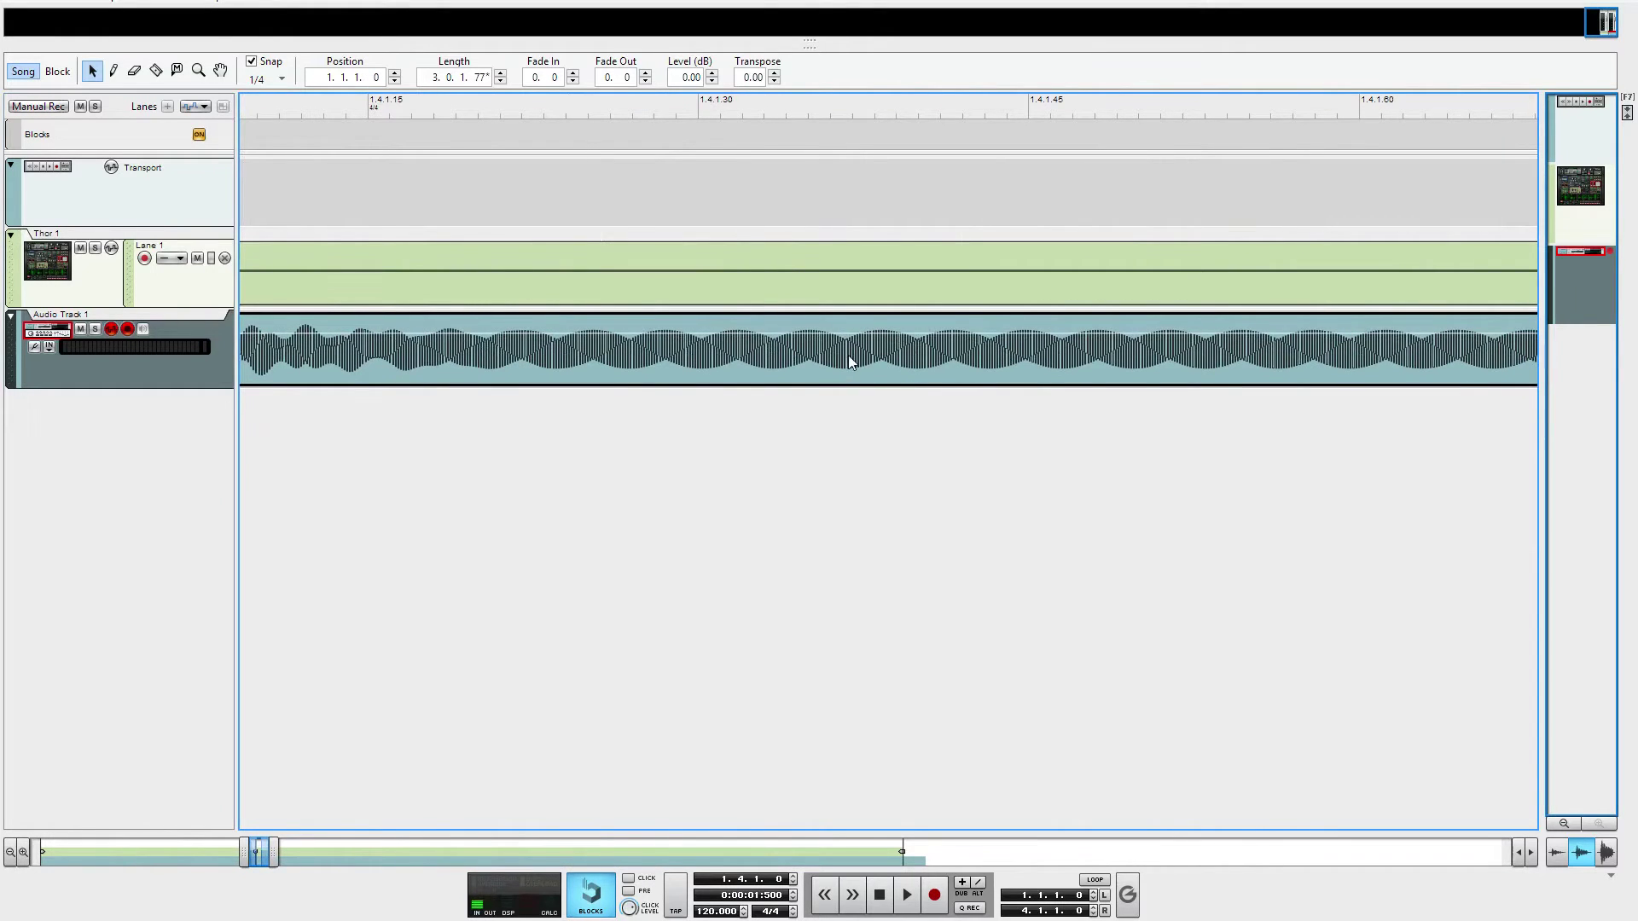
scroll(853, 351, right, 3)
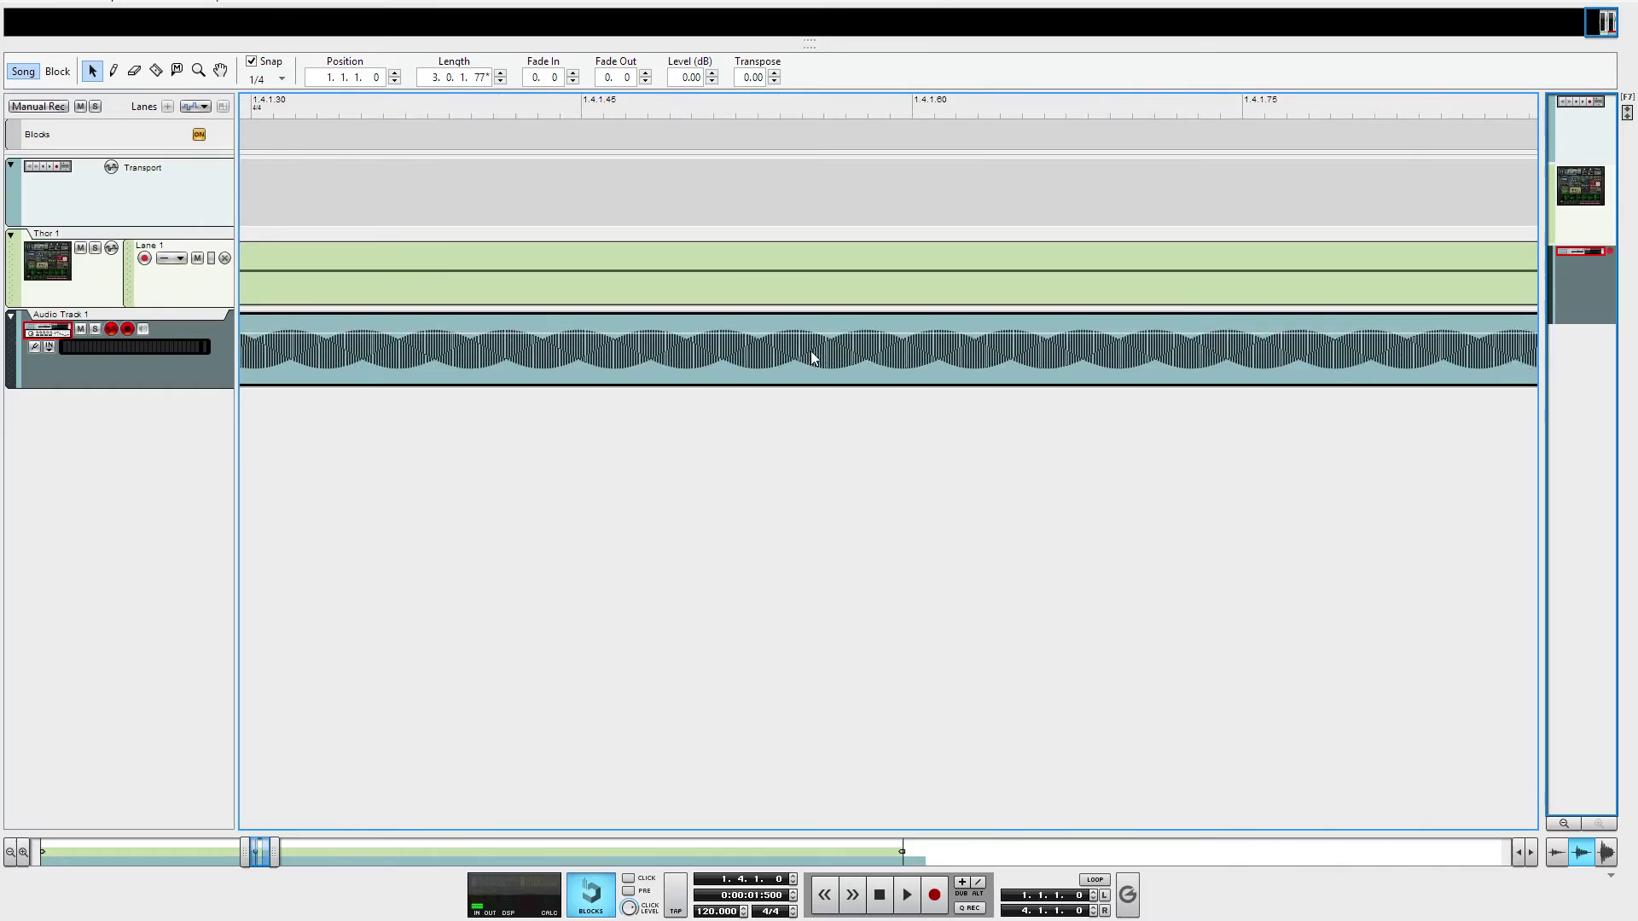
scroll(811, 357, left, 3)
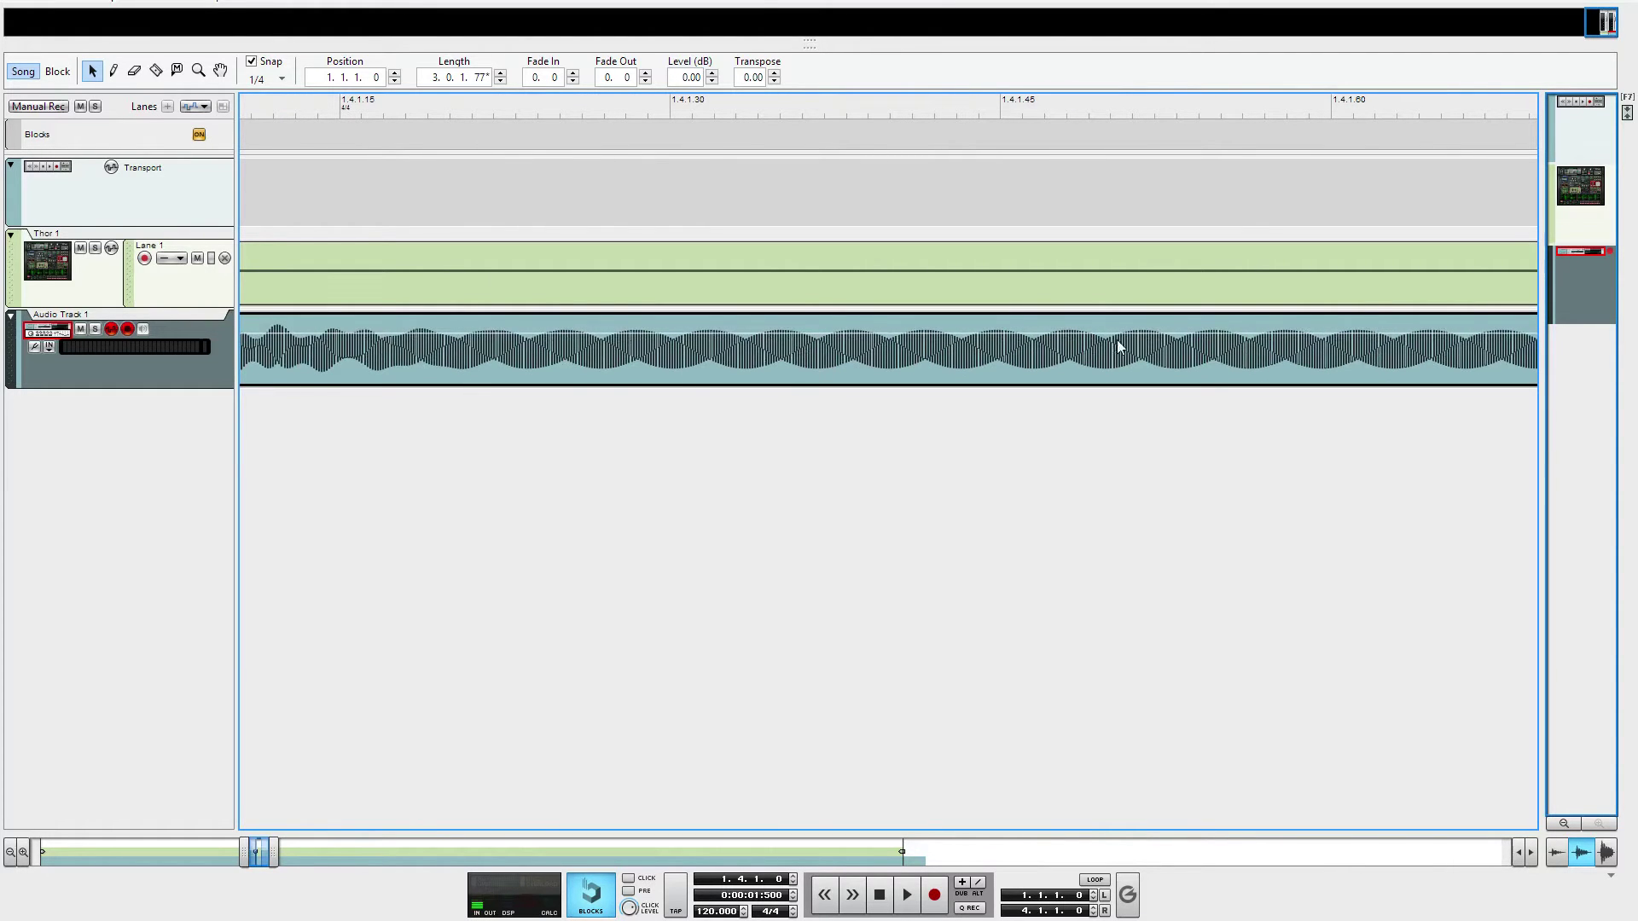
scroll(1032, 341, down, 15)
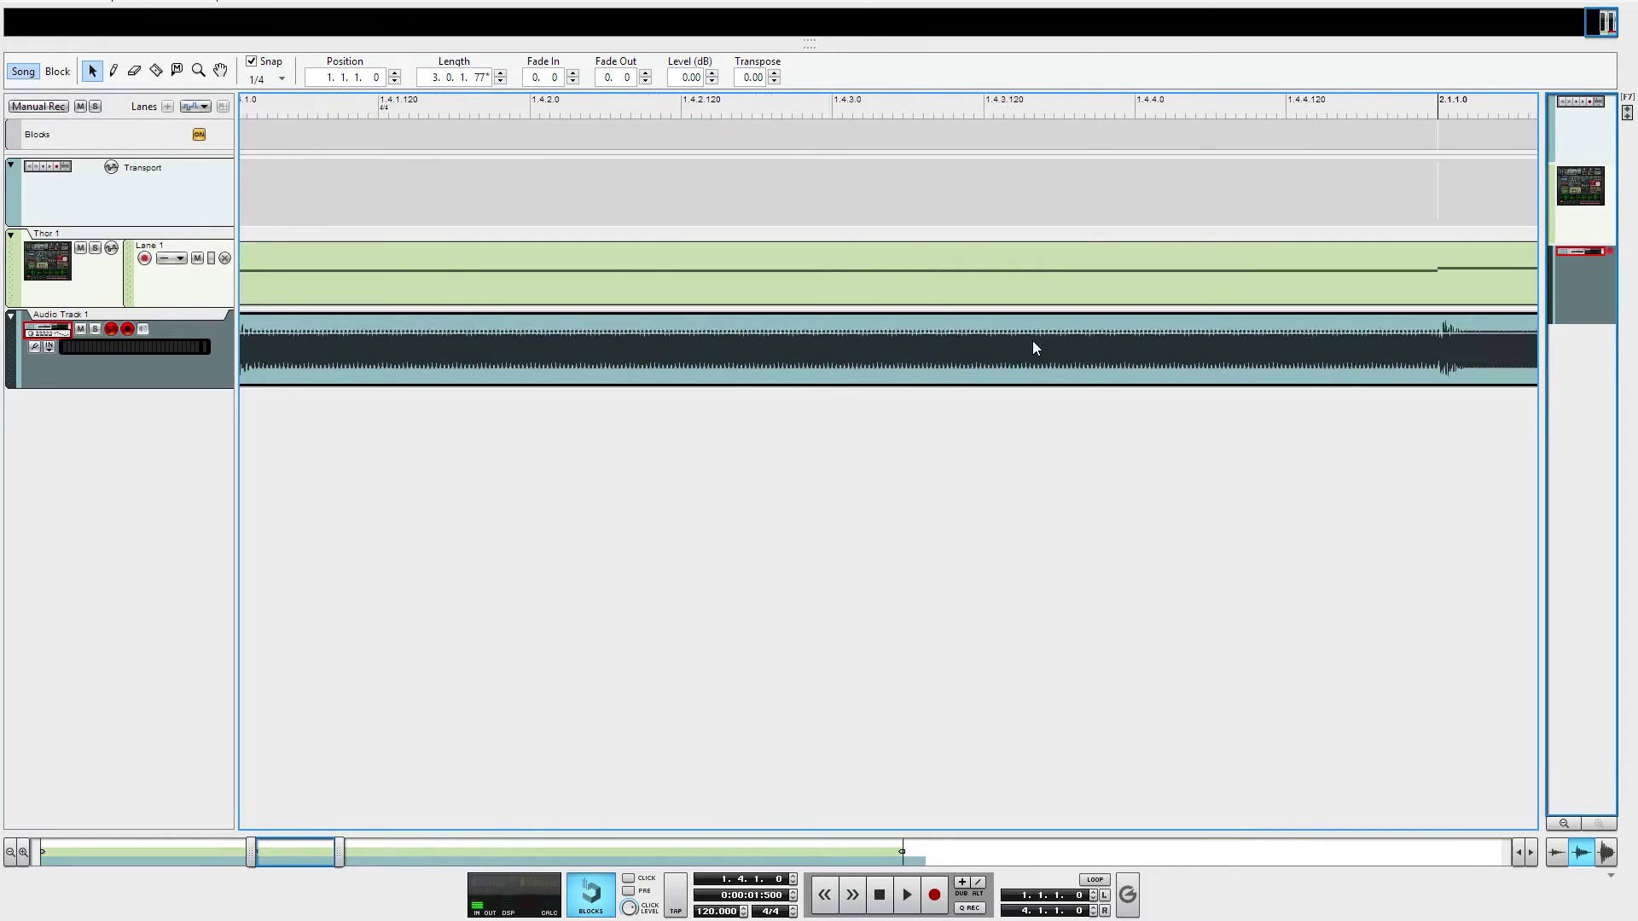
scroll(1033, 341, down, 5)
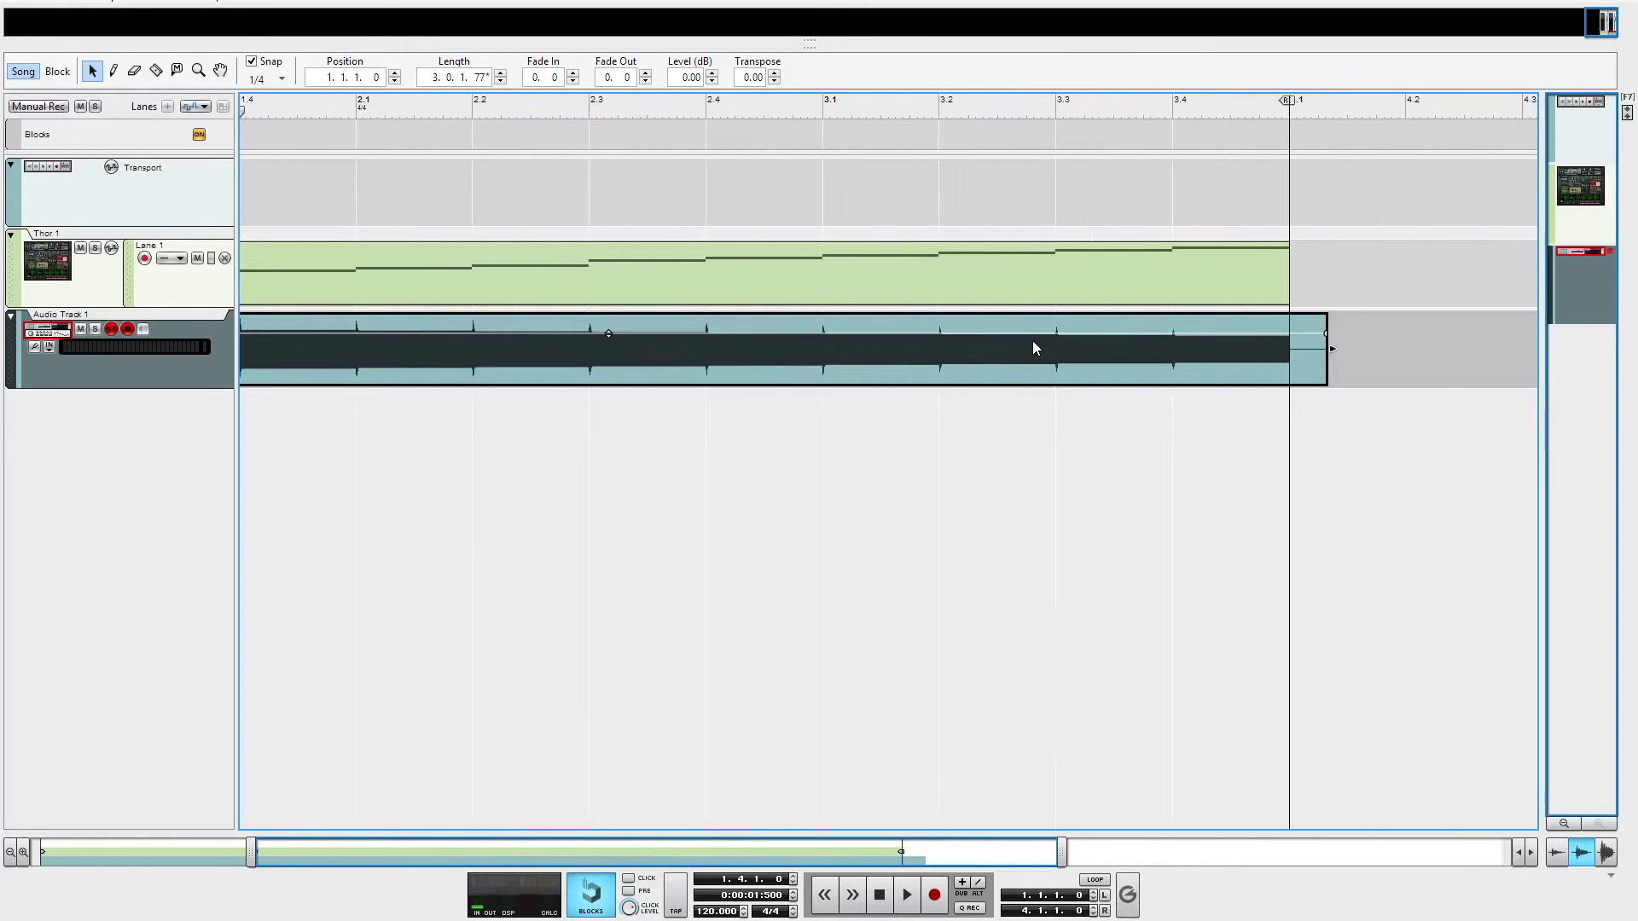
- Inspect the waveform around bar 3.4, then select the audio clip on Audio Track 1
click(1173, 111)
scroll(1186, 341, up, 10)
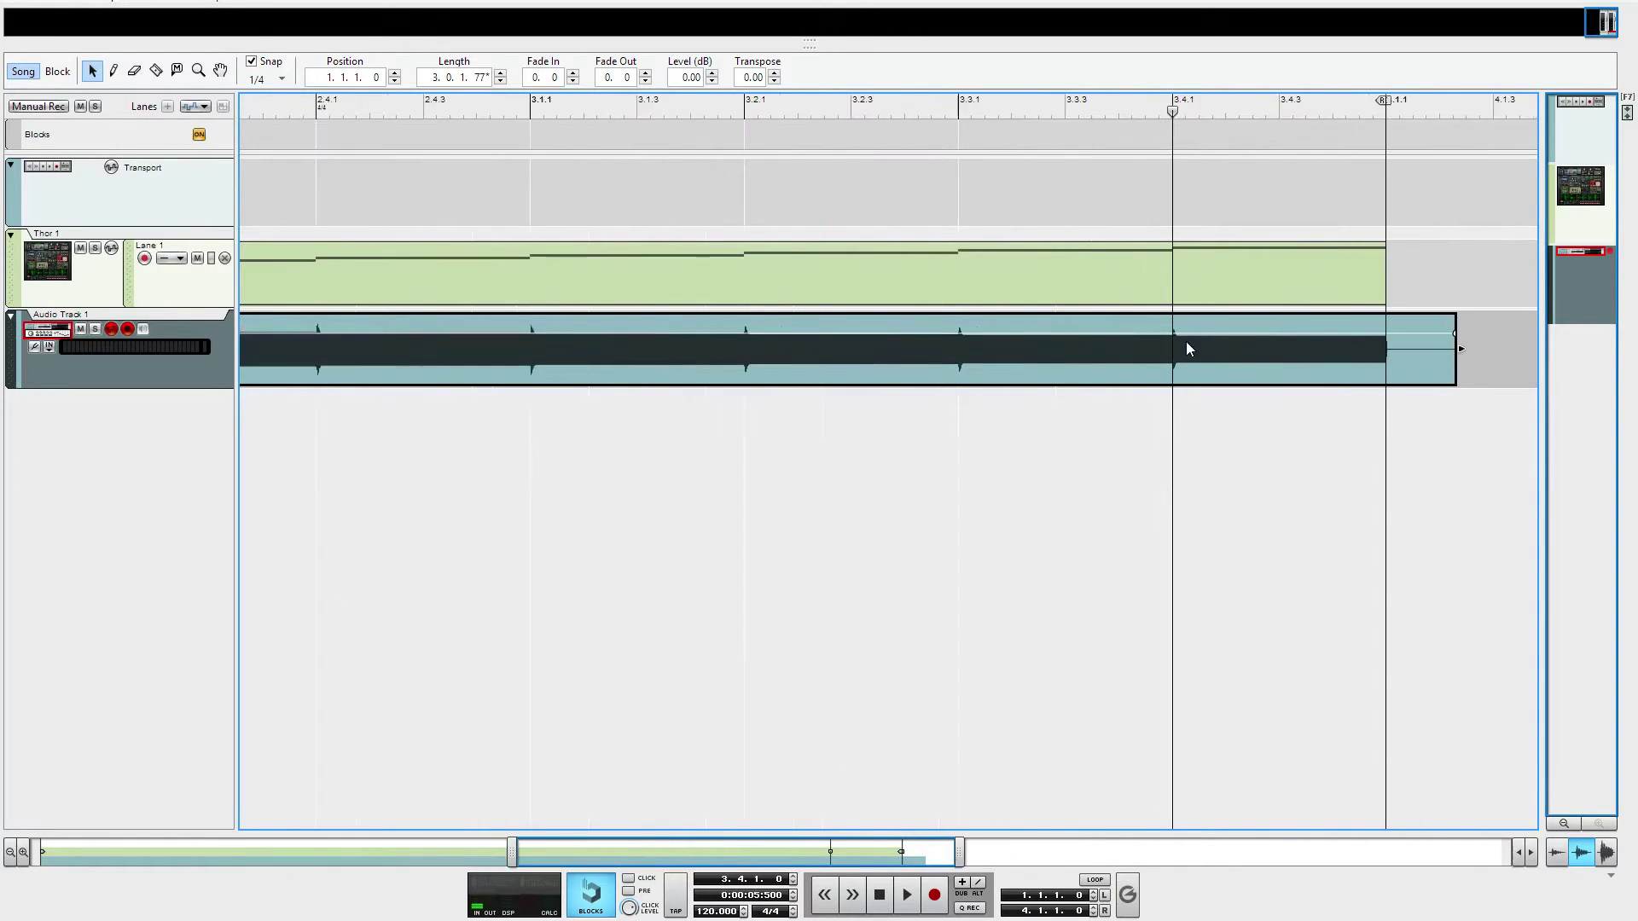
scroll(1153, 348, up, 6)
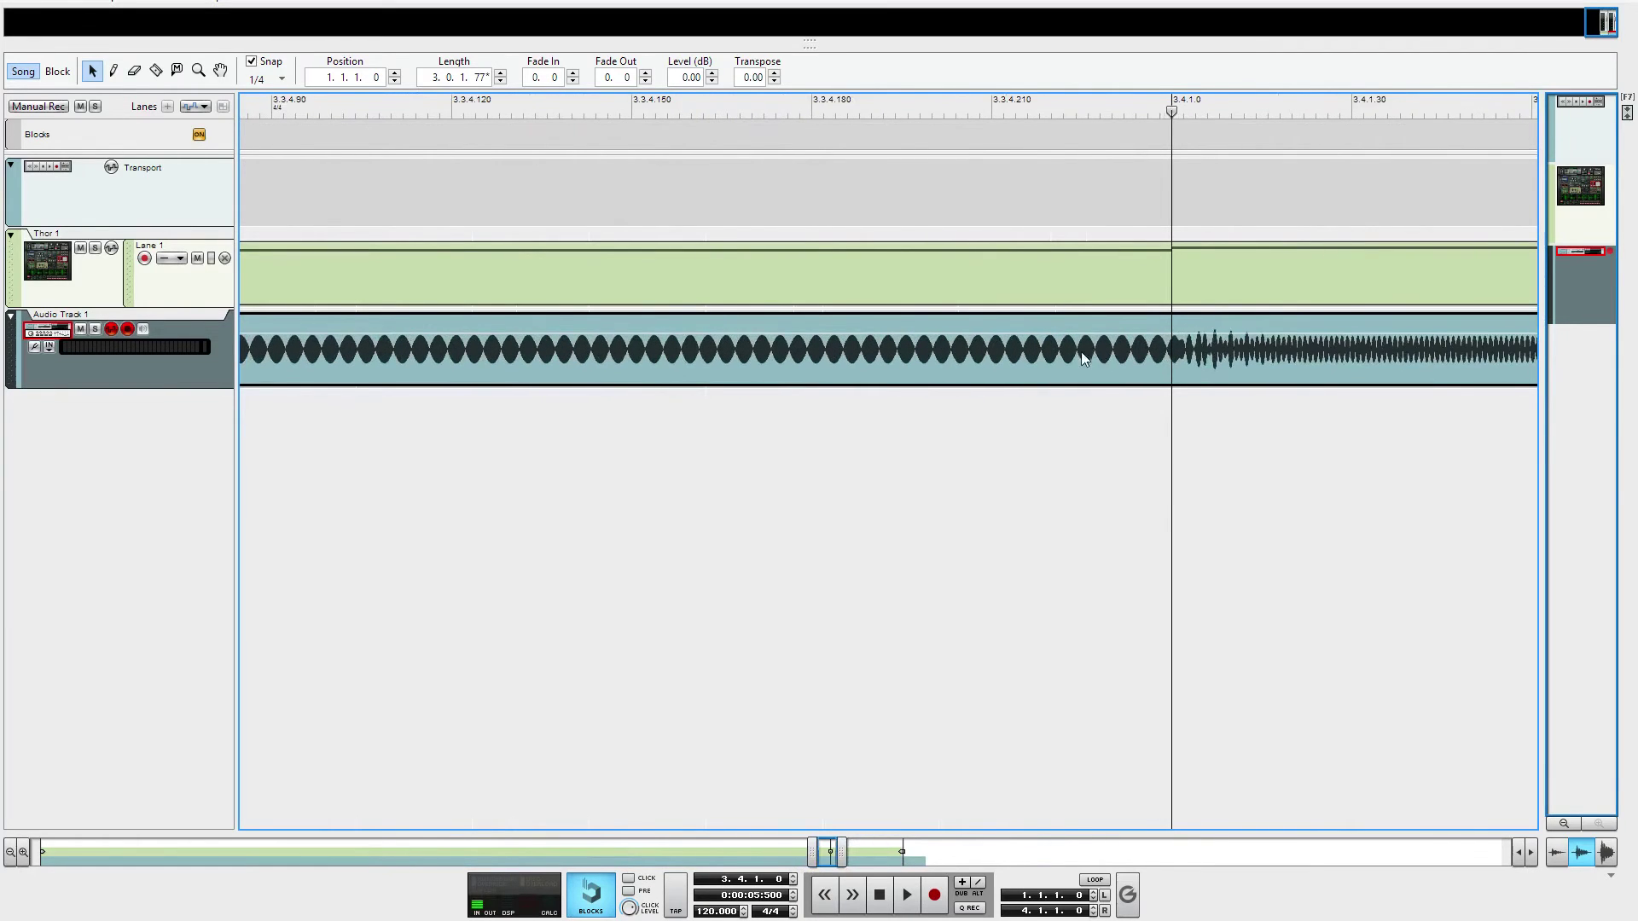
scroll(851, 347, up, 3)
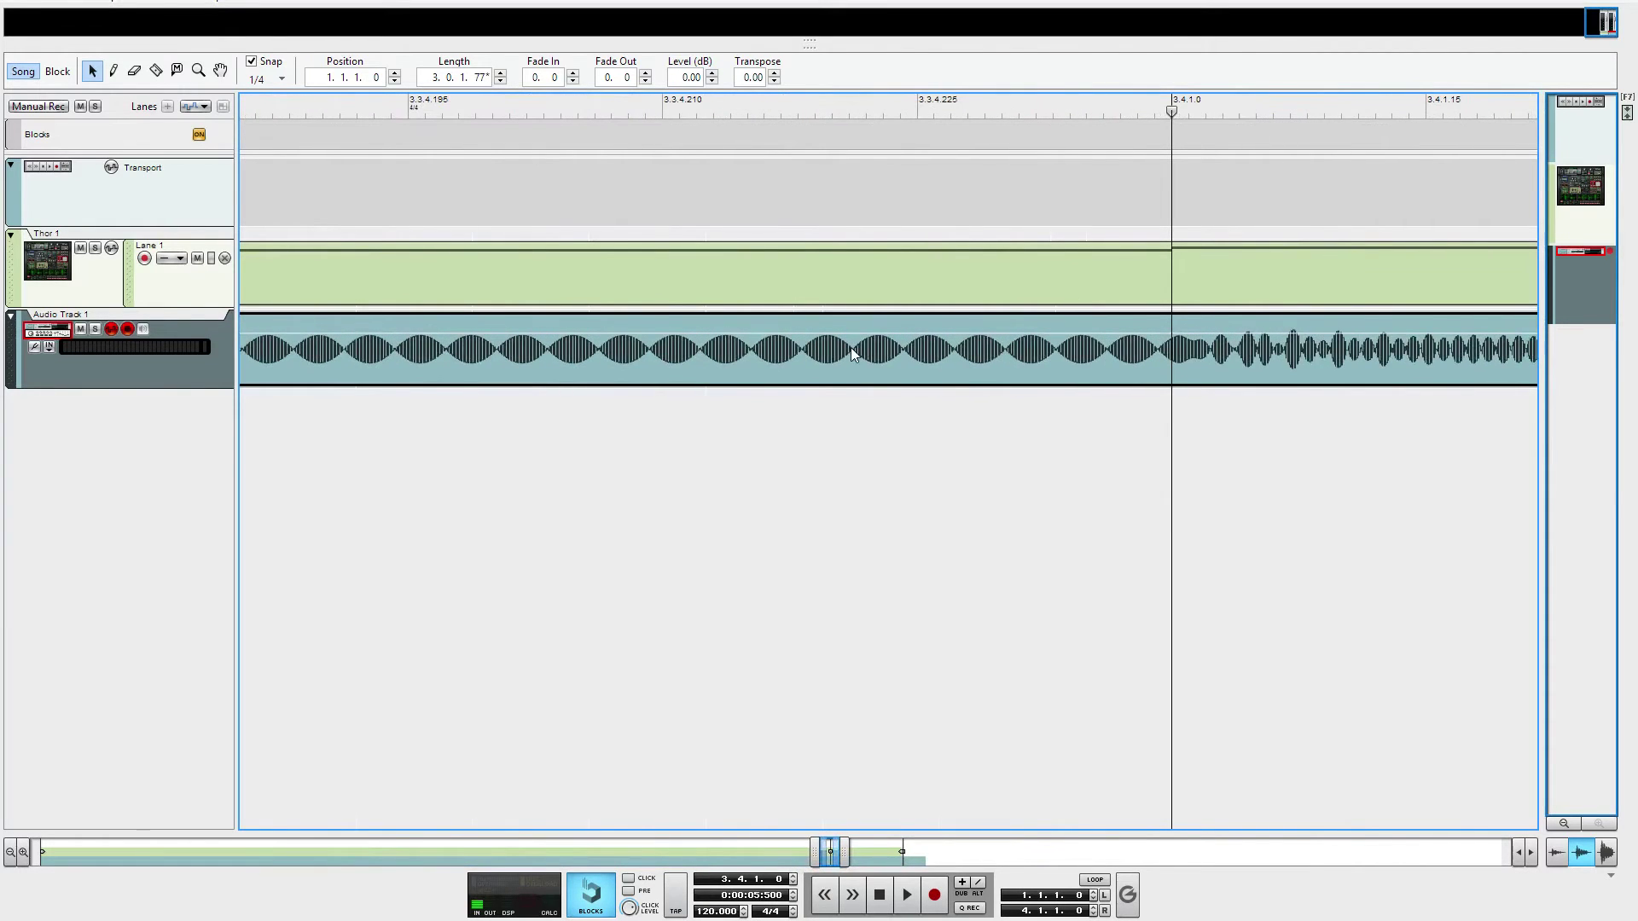
scroll(1088, 344, right, 2)
scroll(1279, 349, right, 4)
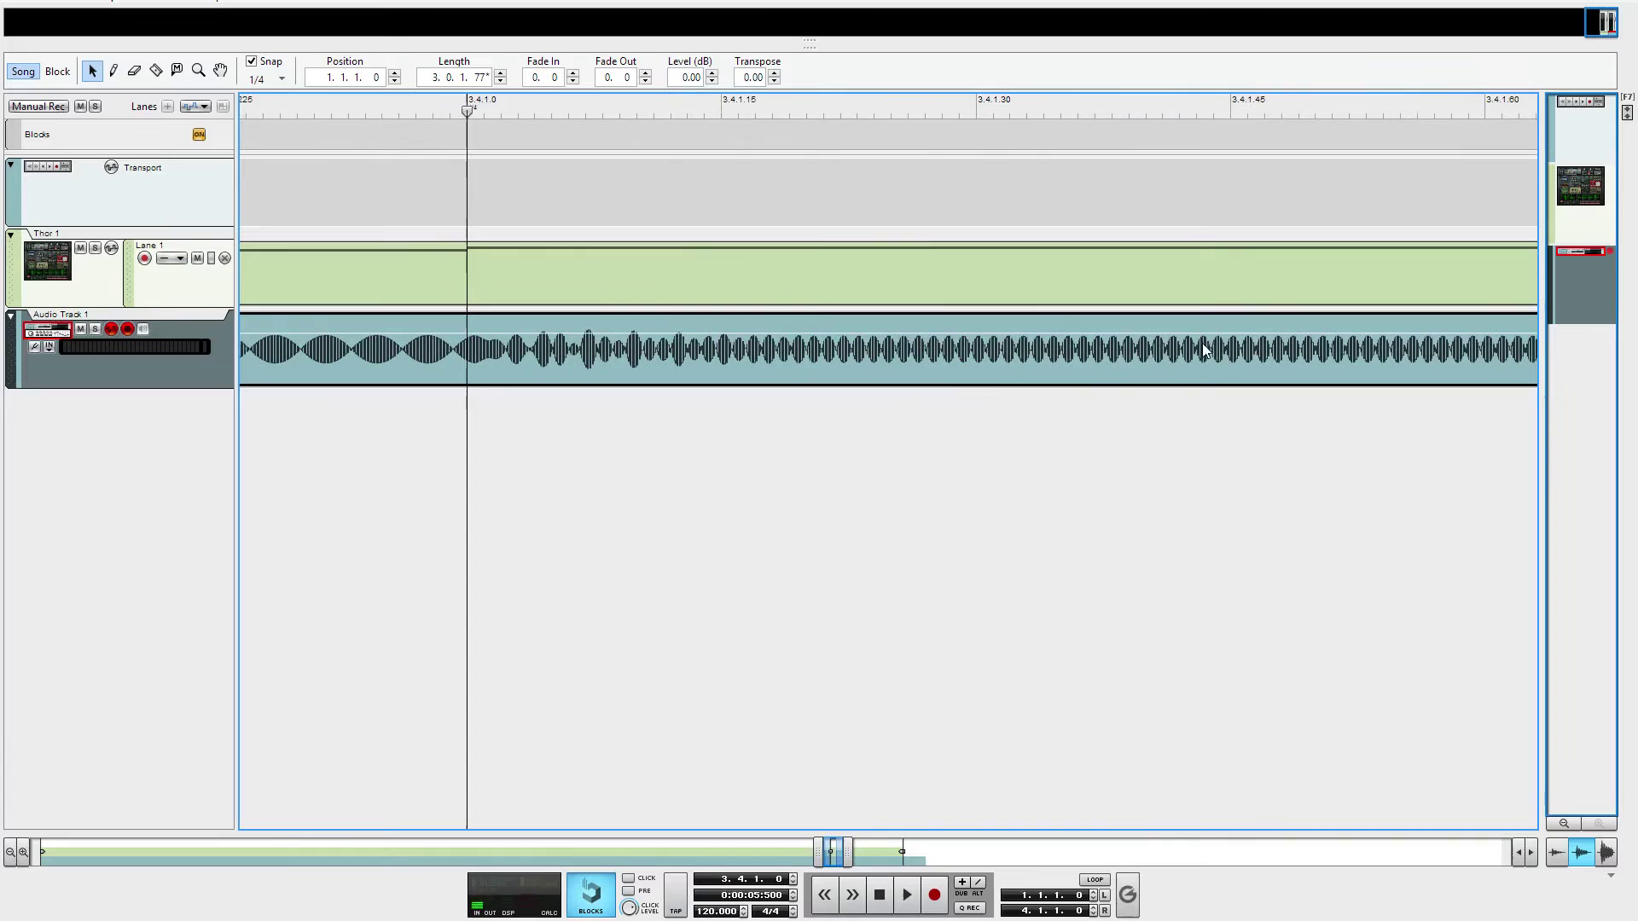
scroll(563, 423, left, 2)
scroll(555, 423, left, 2)
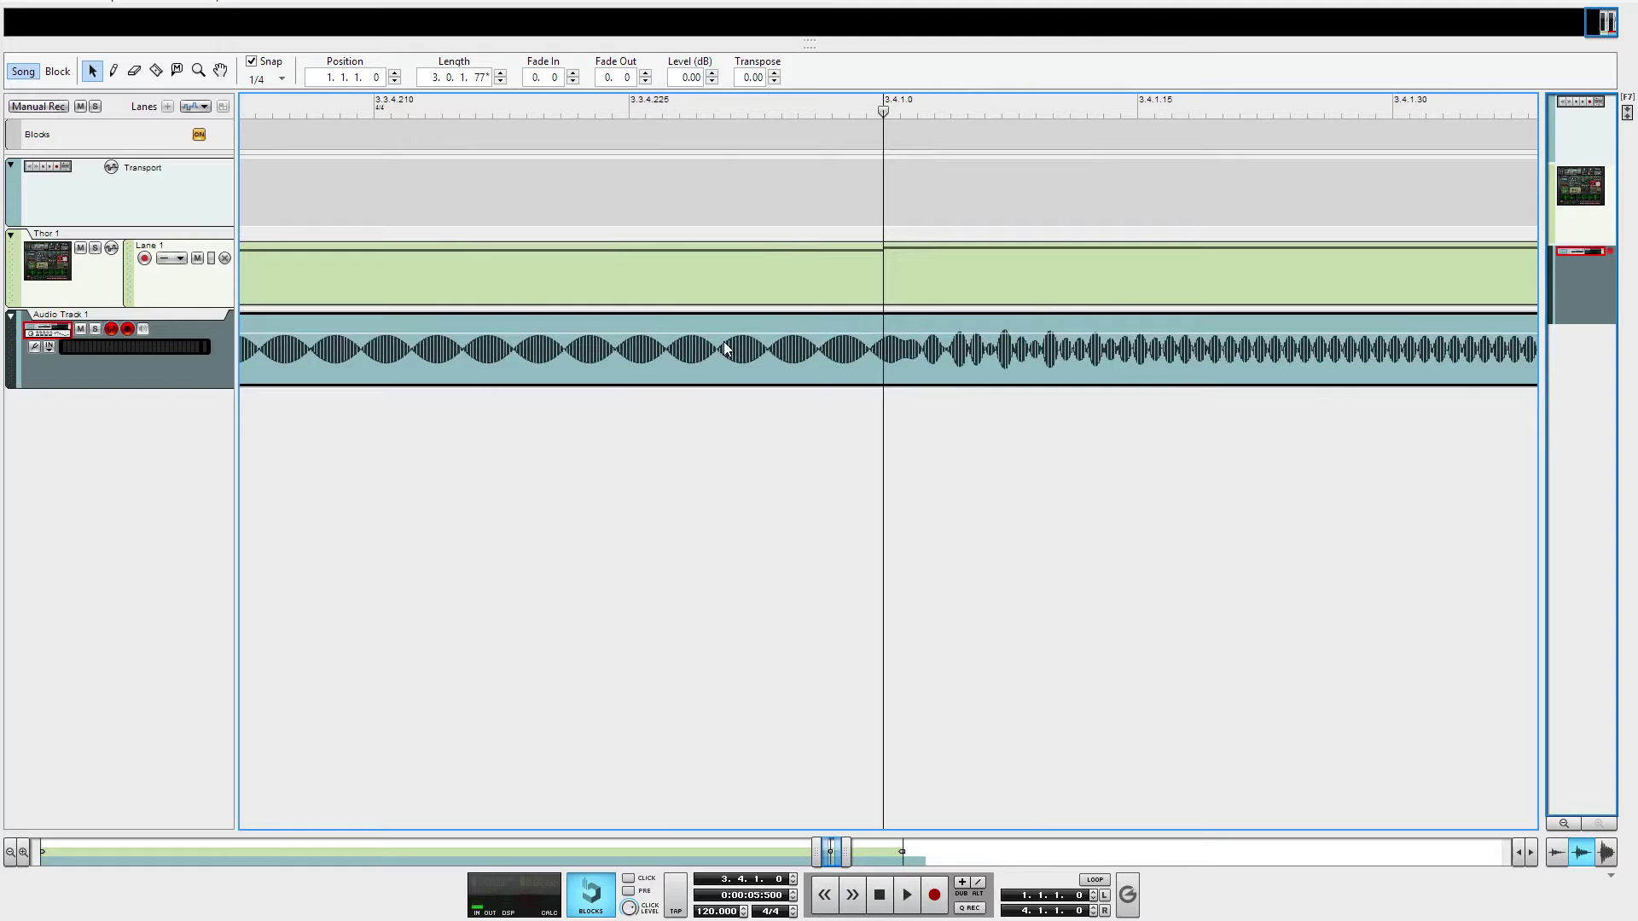
scroll(734, 375, down, 4)
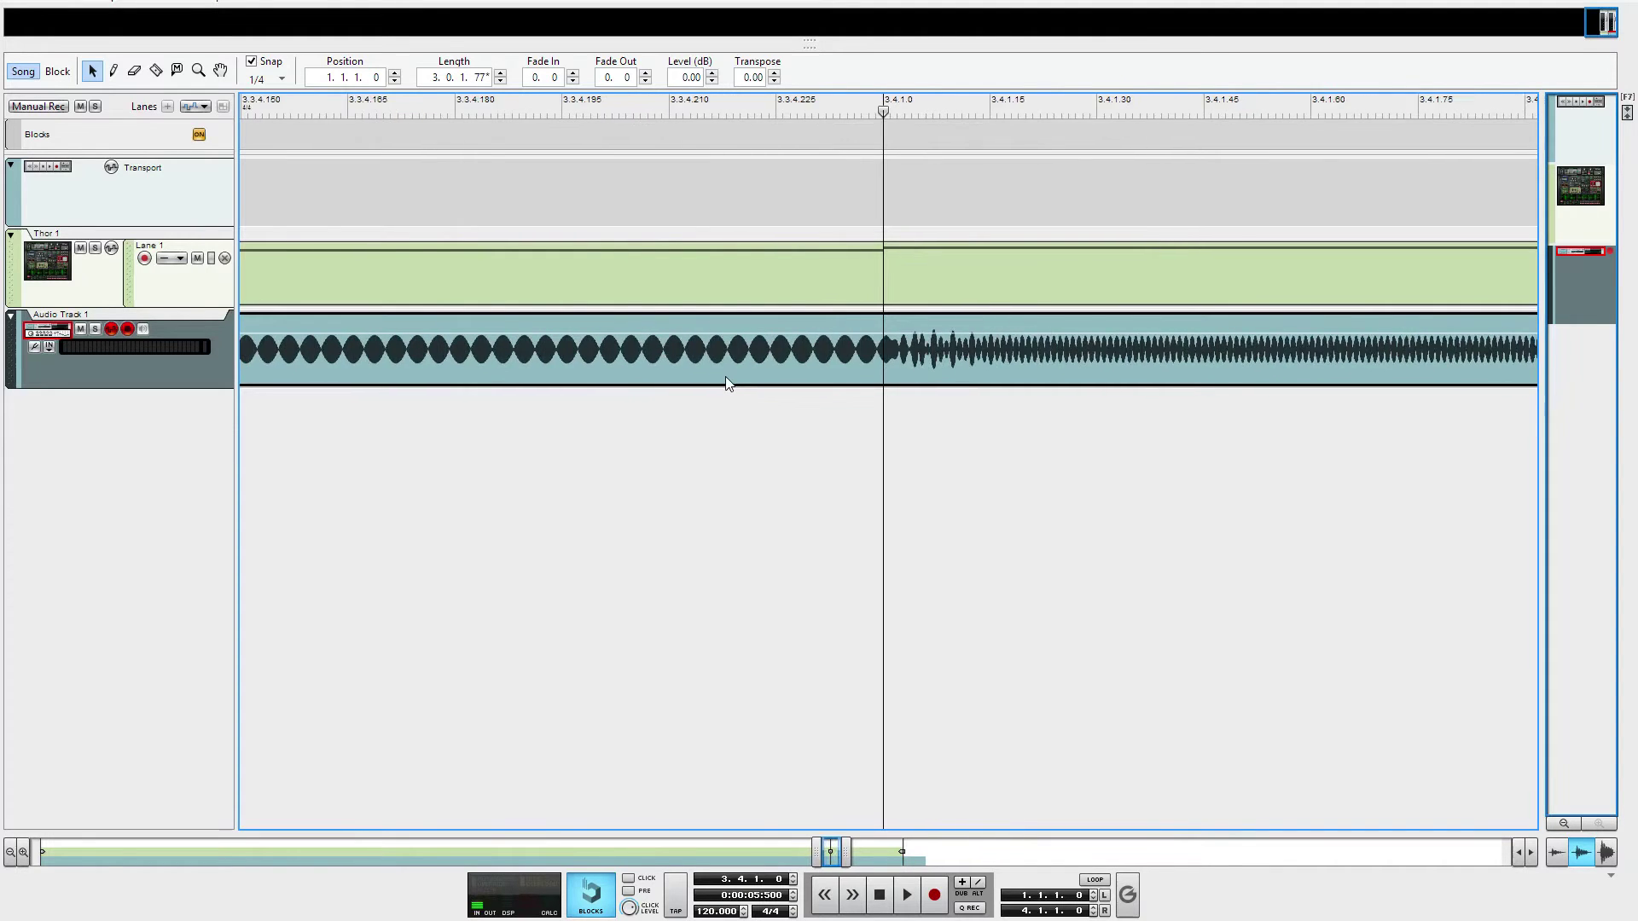
scroll(575, 345, down, 2)
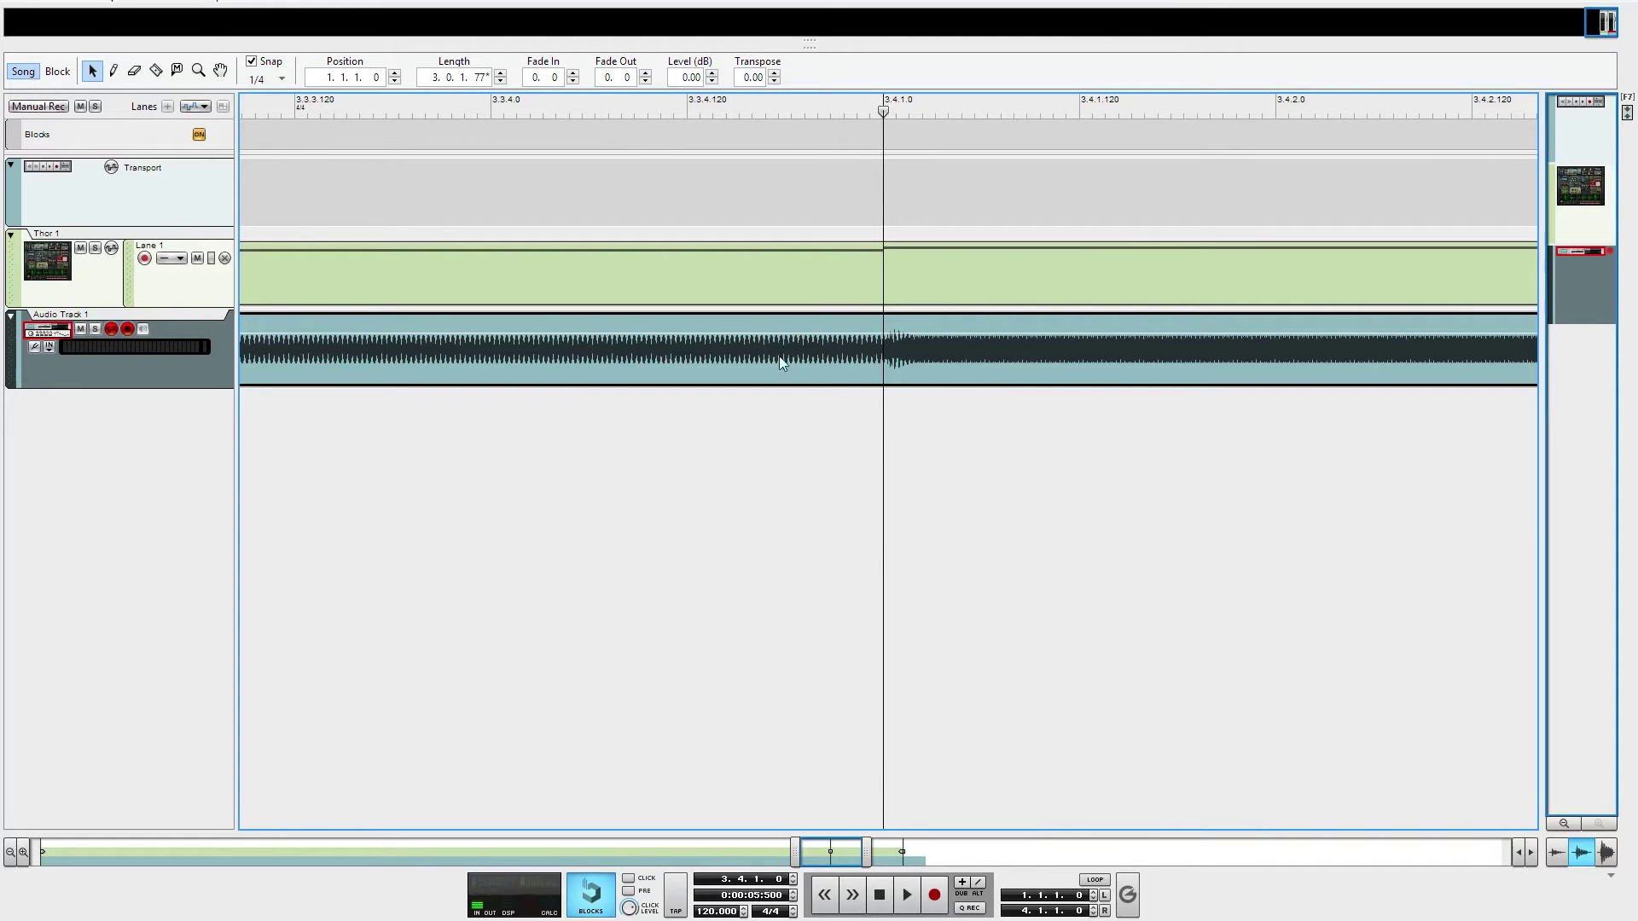
scroll(860, 355, up, 6)
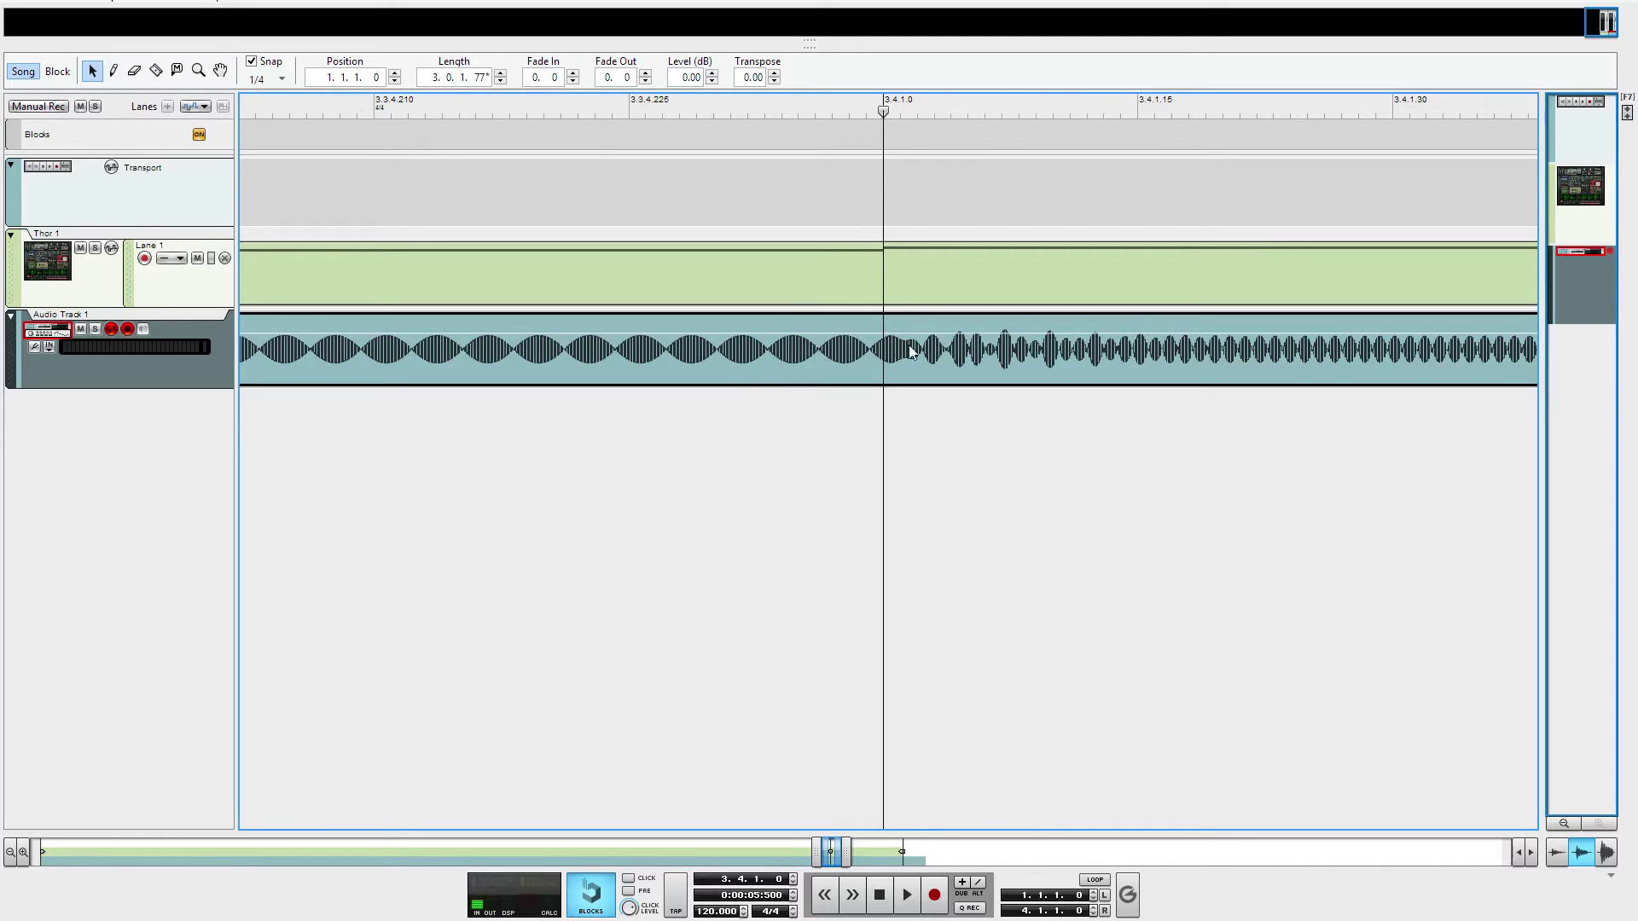
click(750, 352)
scroll(751, 352, down, 10)
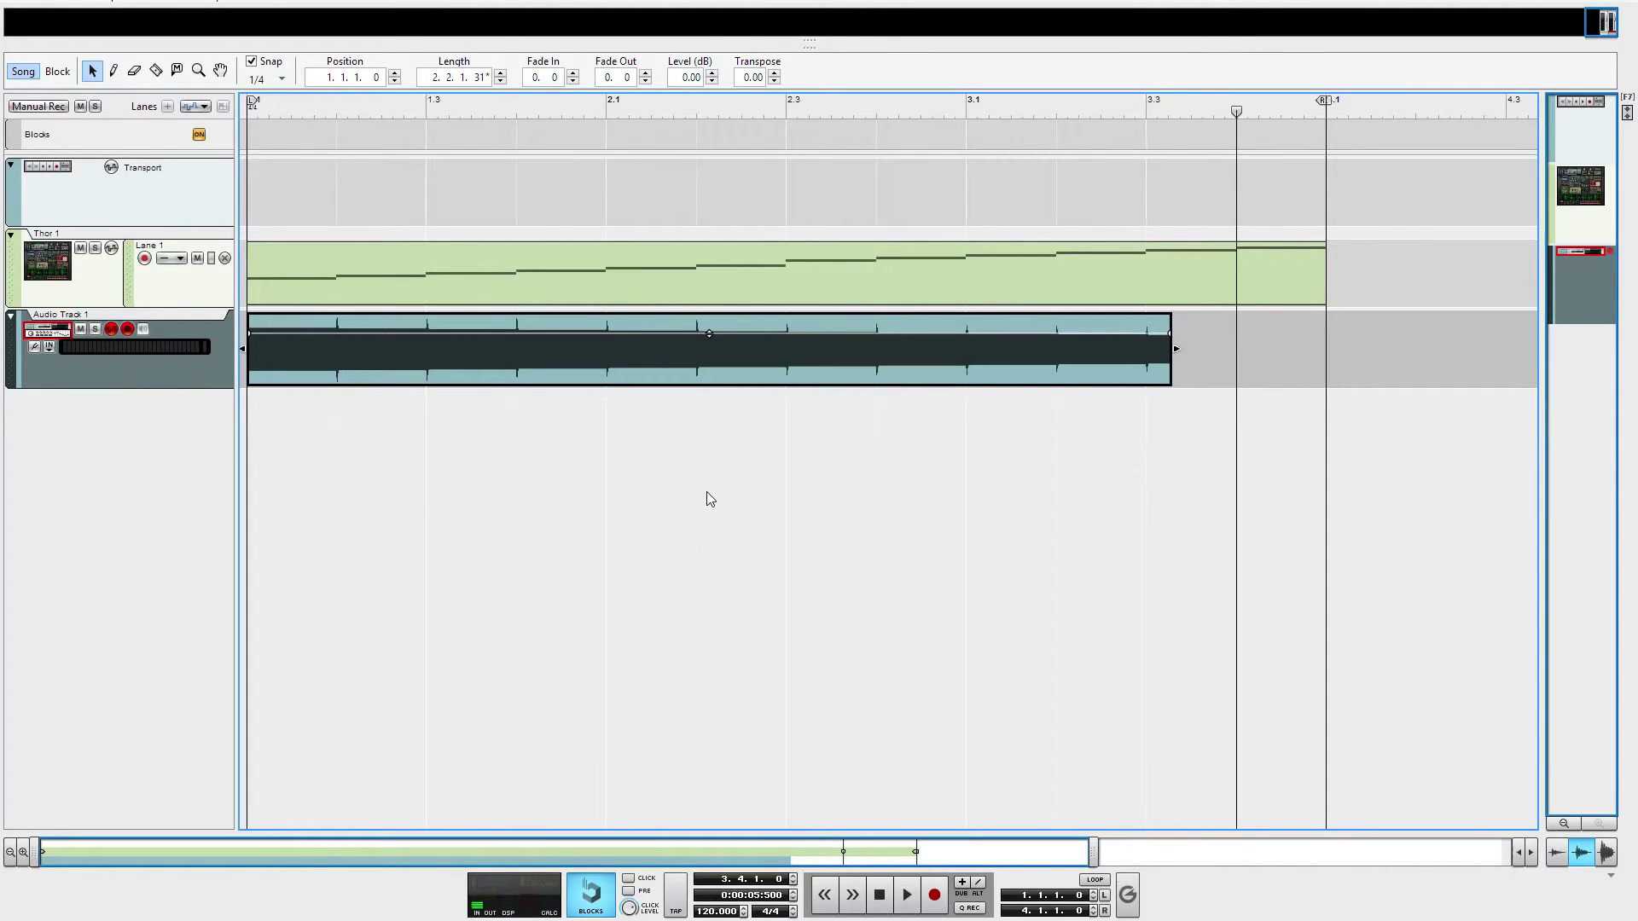
- Return to the song start, delete the bounced clip from Audio Track 1, and select Thor 1
key(Home)
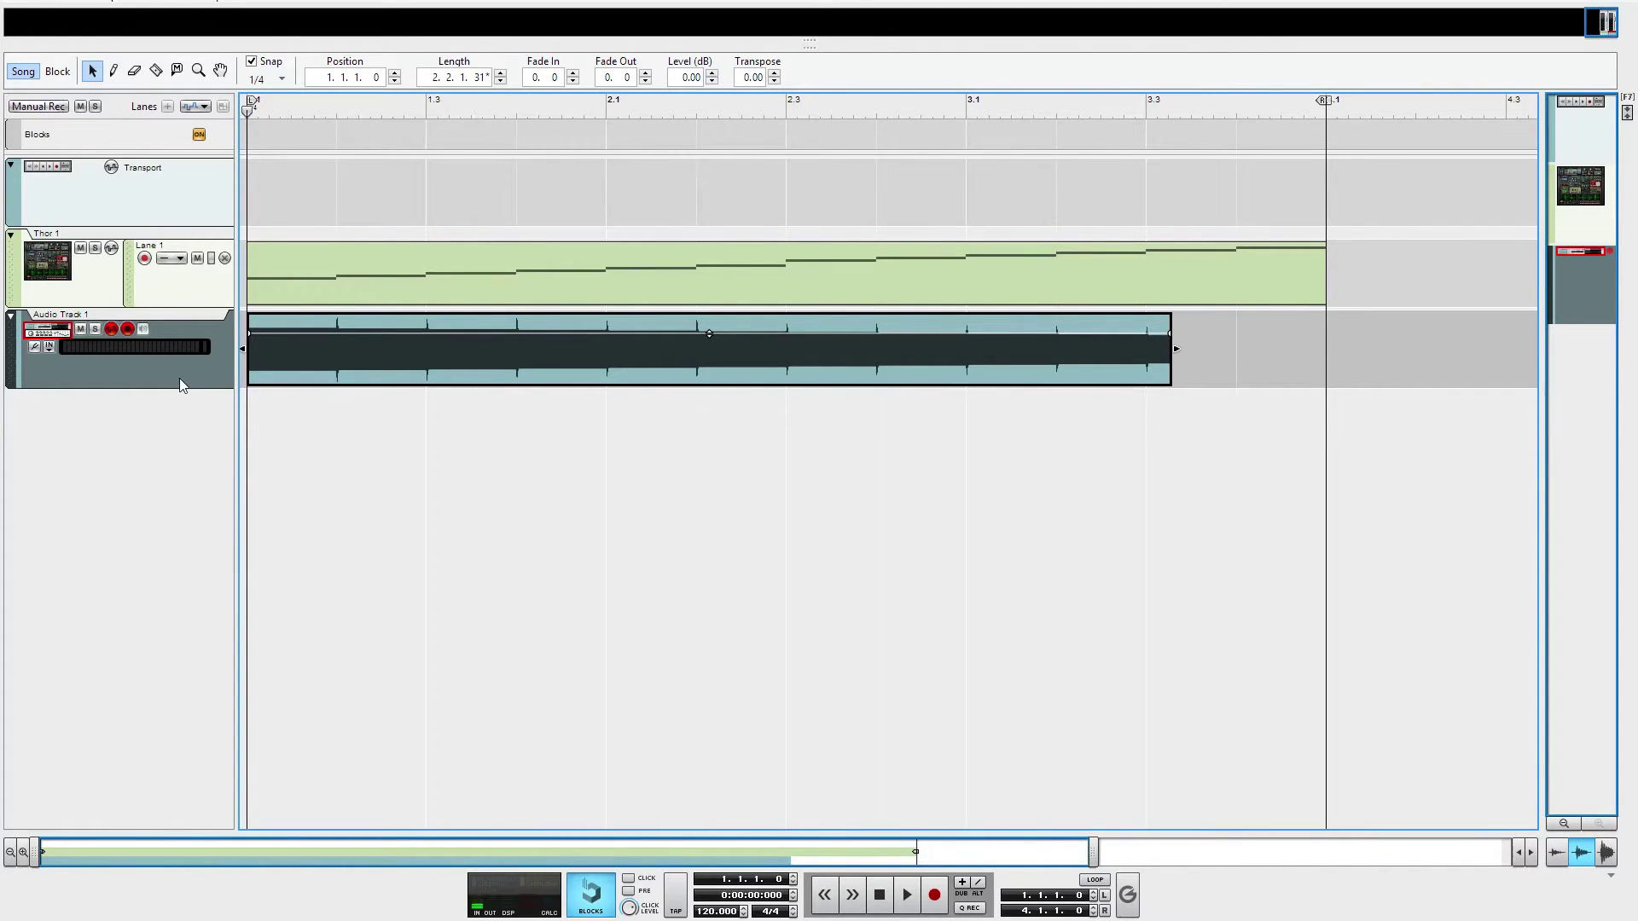
key(Delete)
click(358, 235)
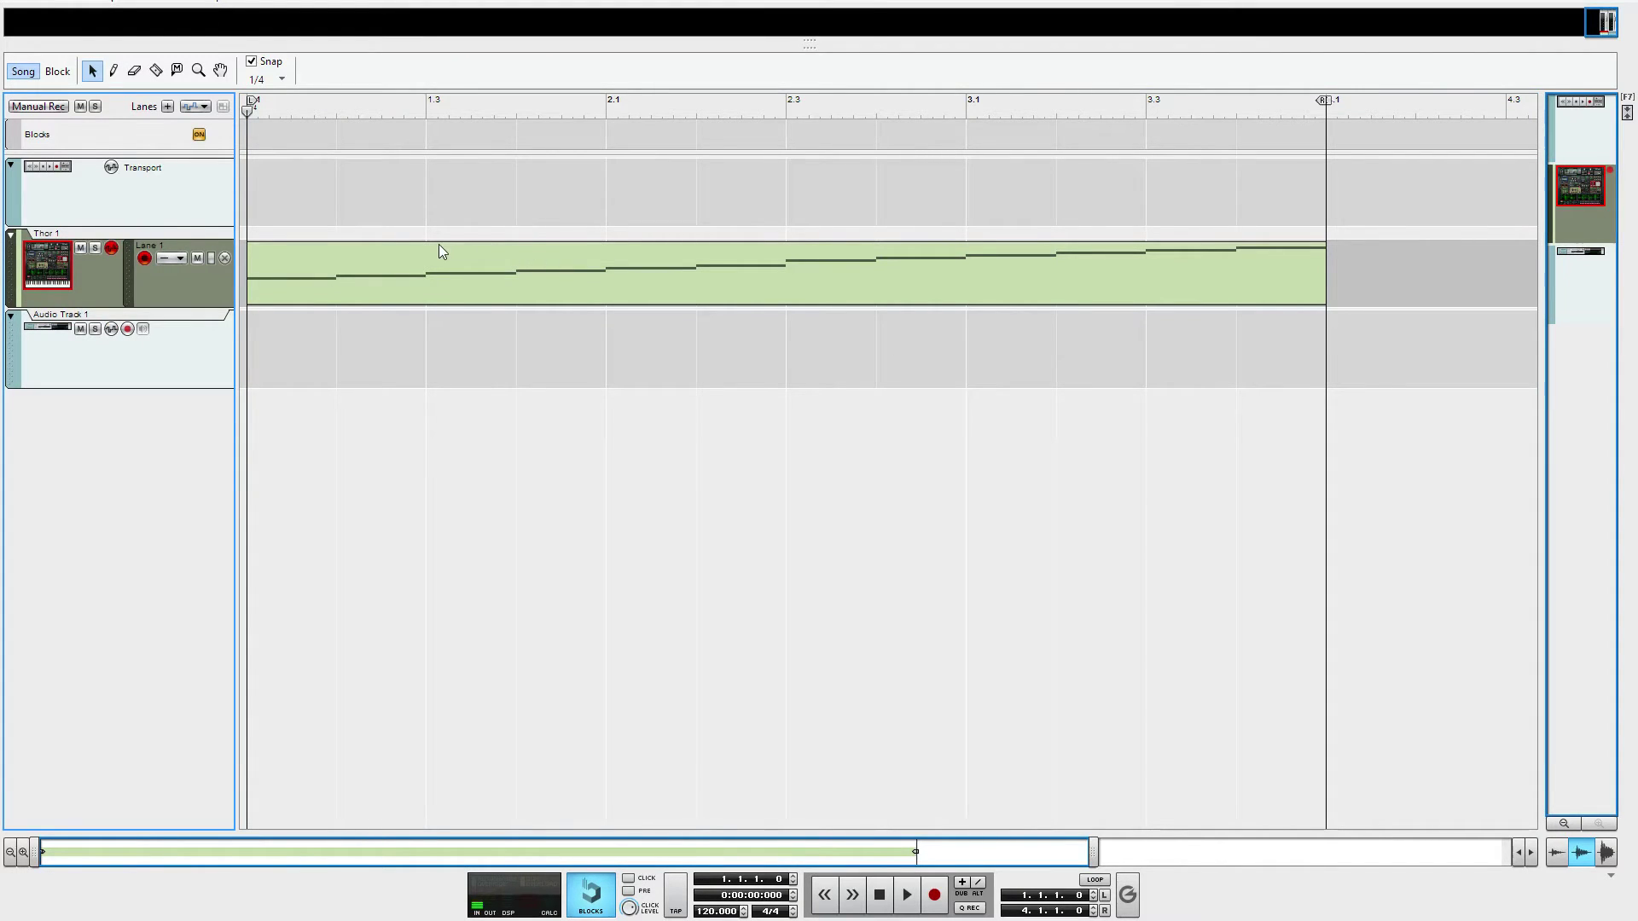
click(12, 4)
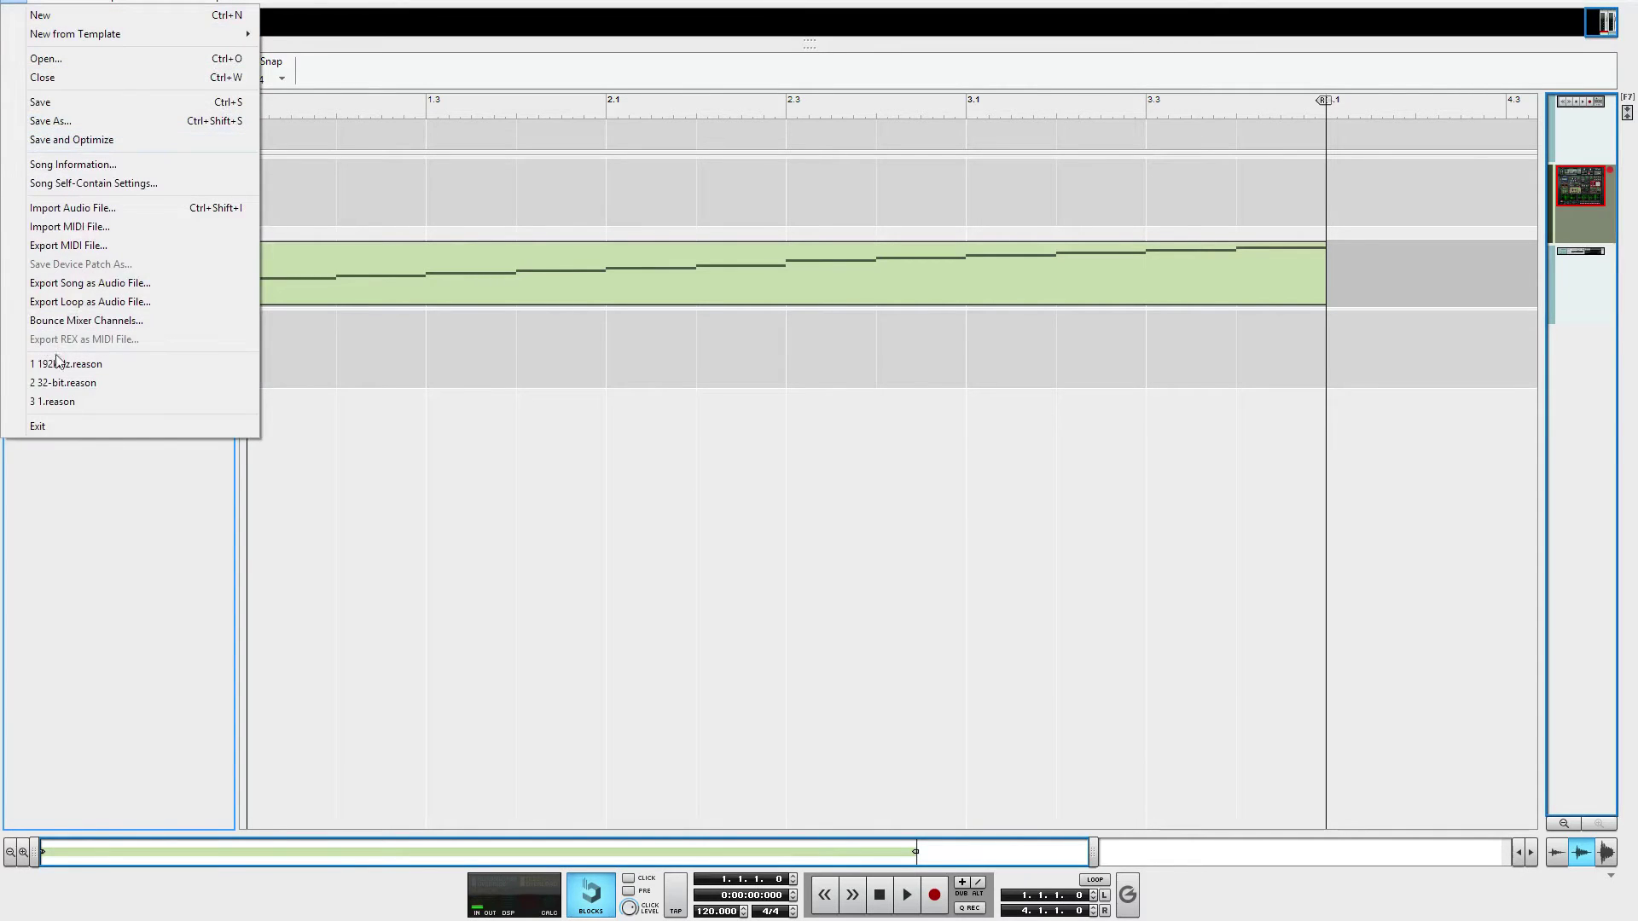
- Bounce only Thor 1 Out 1 Left, normalized, as a 192,000 Hz 24-bit WAVE, excluding the fader section
click(102, 320)
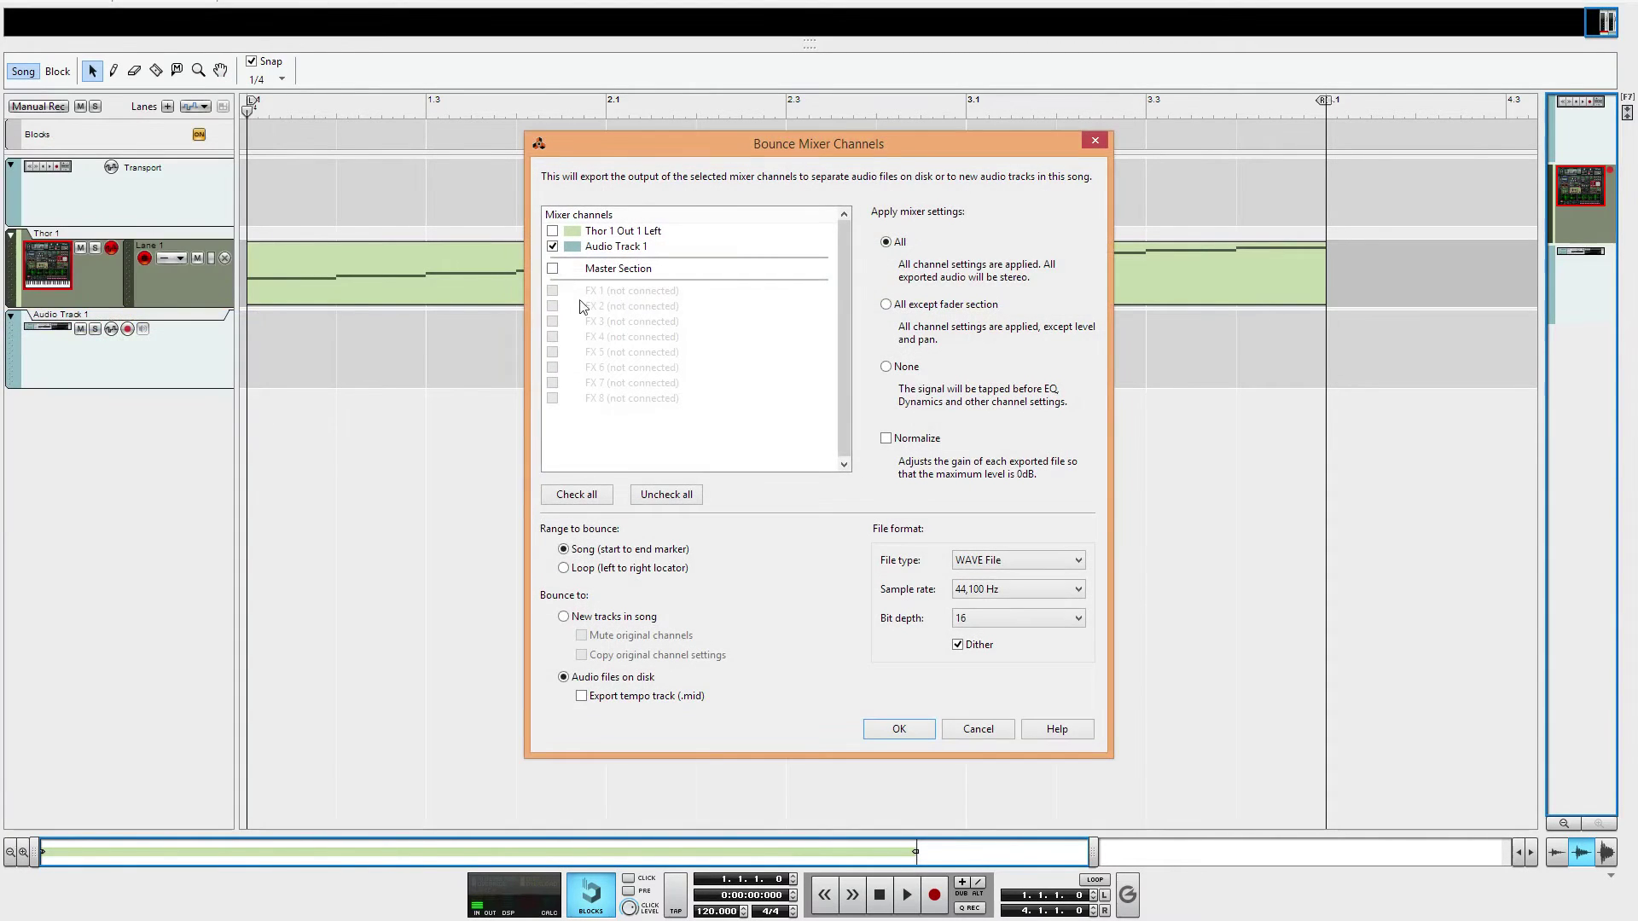
click(553, 247)
click(553, 231)
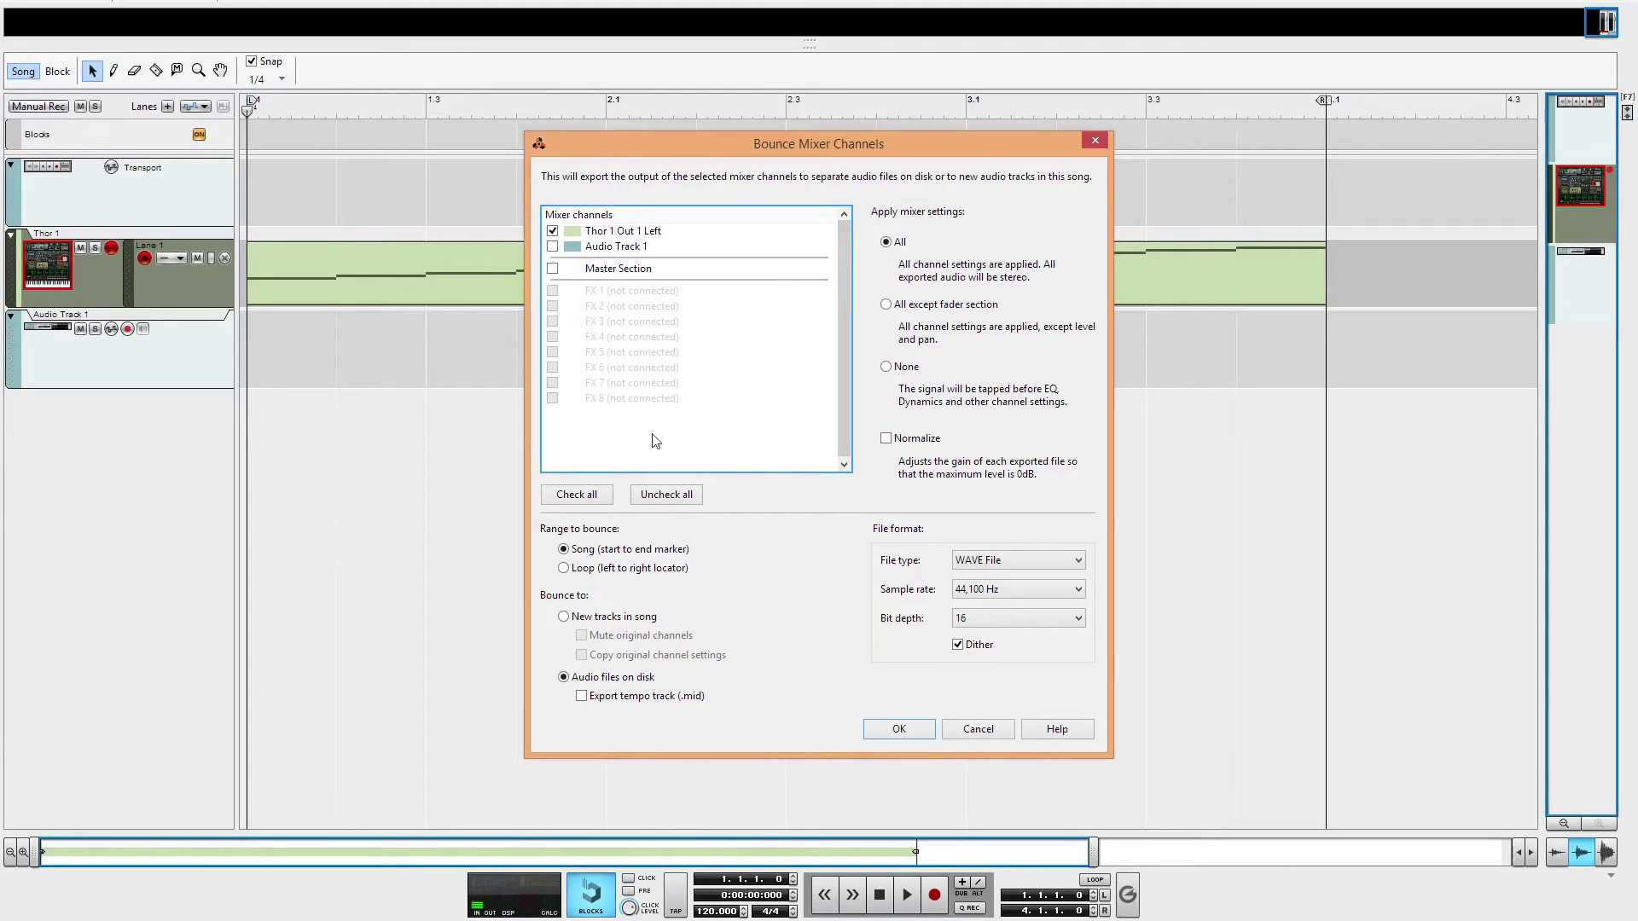
click(1019, 587)
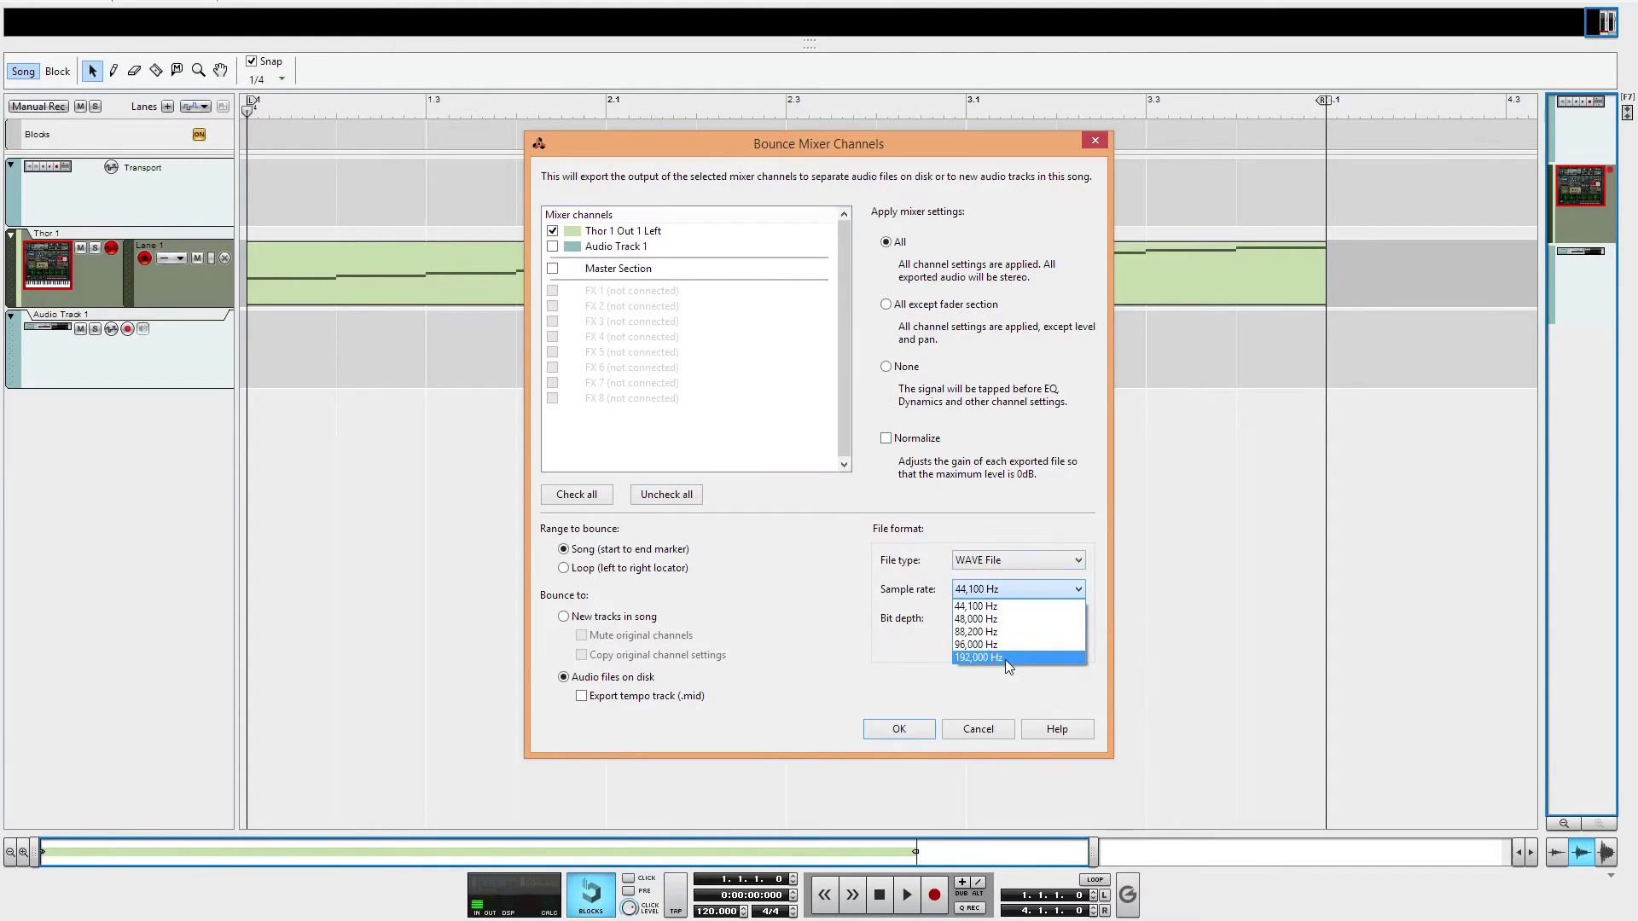
click(1005, 659)
click(994, 618)
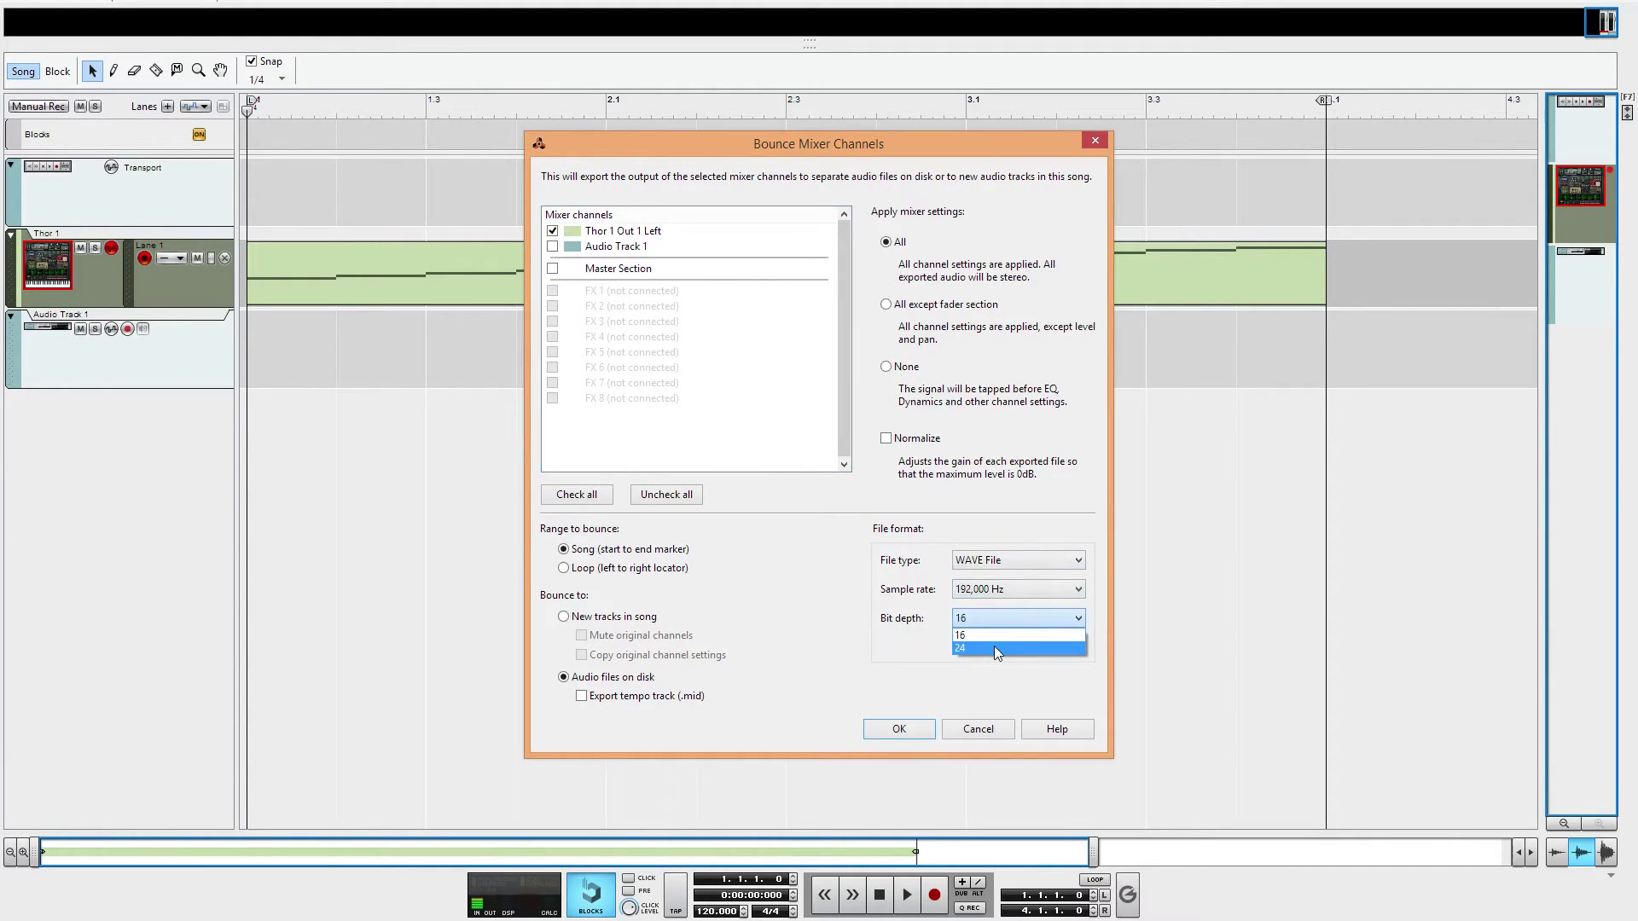
click(995, 647)
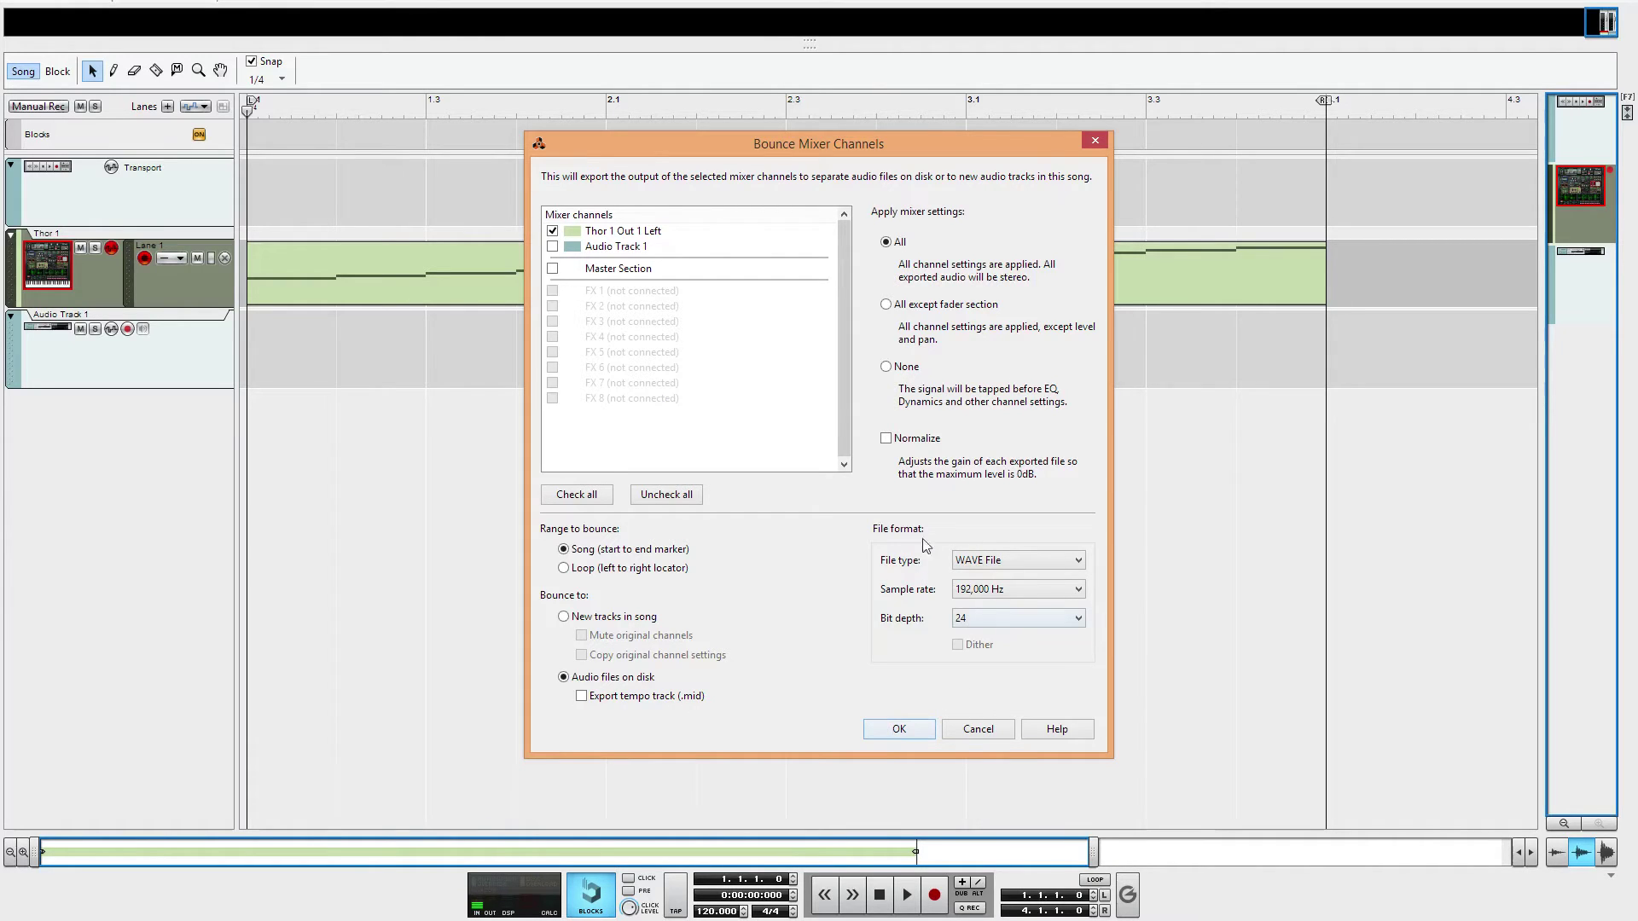
click(887, 304)
click(886, 439)
click(899, 731)
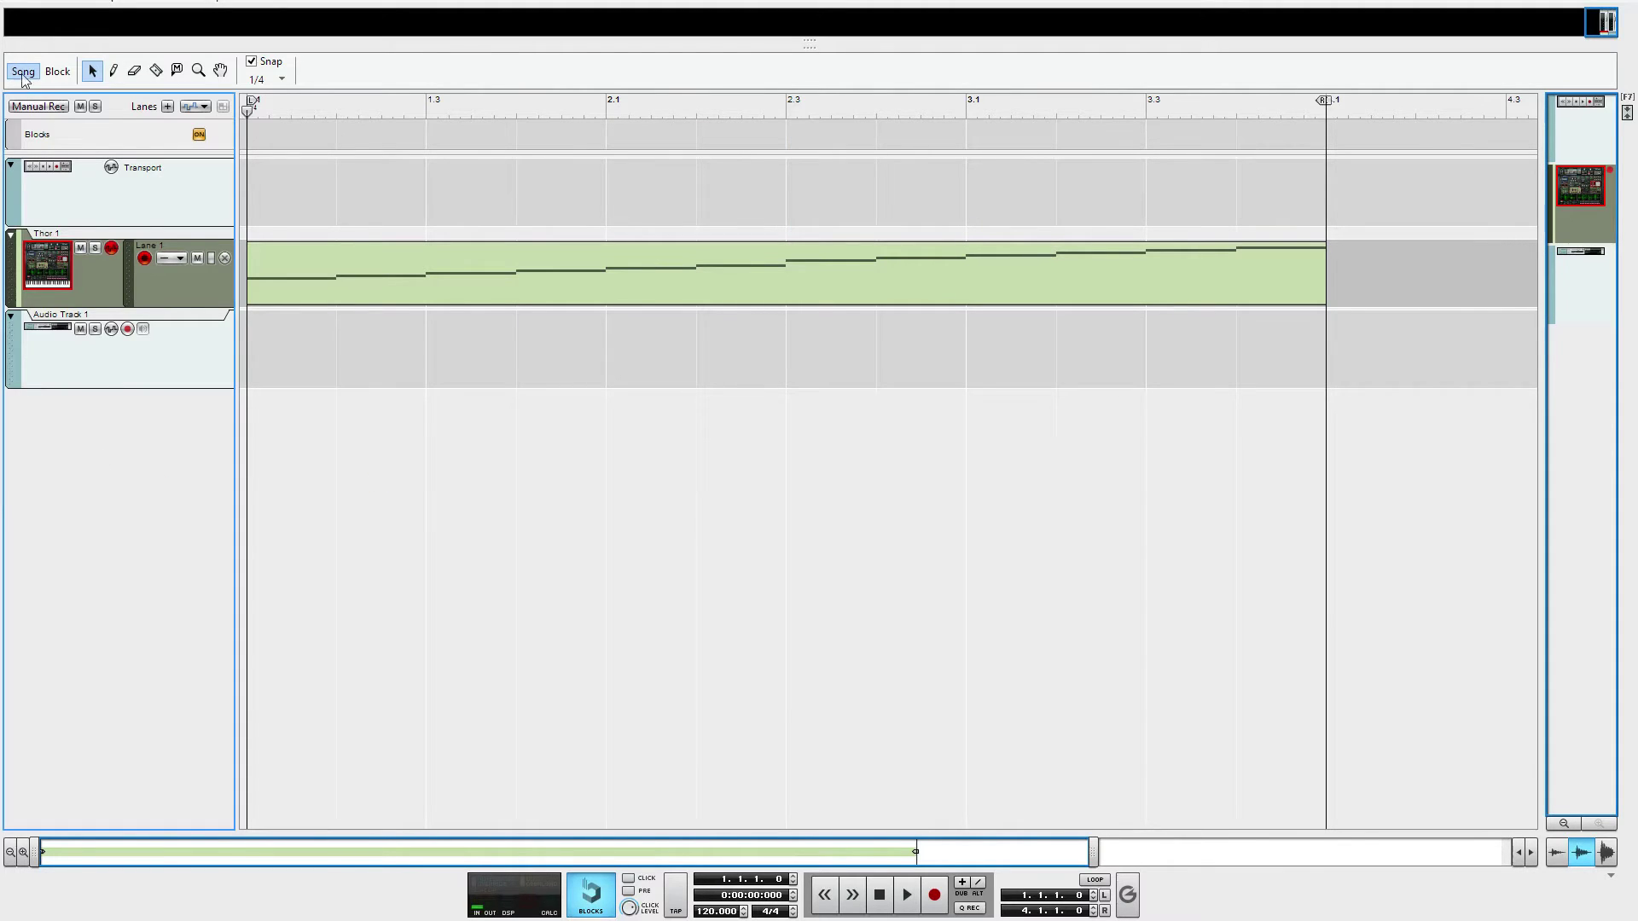
- Import Thor 1 Out 1 Left.wav onto Audio Track 1
click(119, 381)
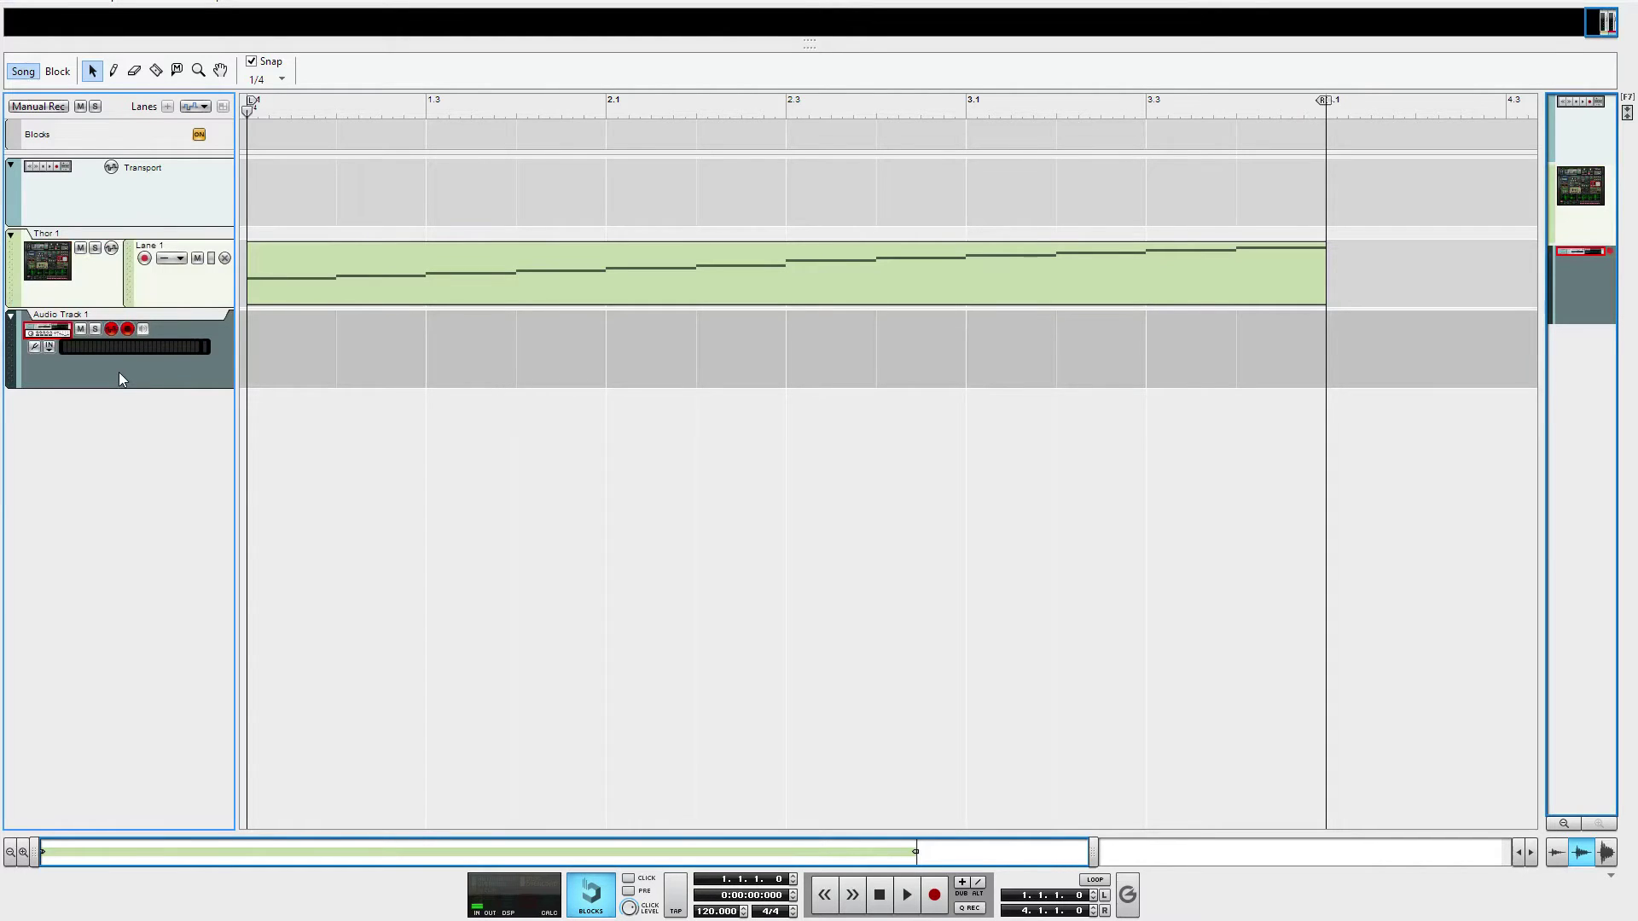
key(ctrl+i)
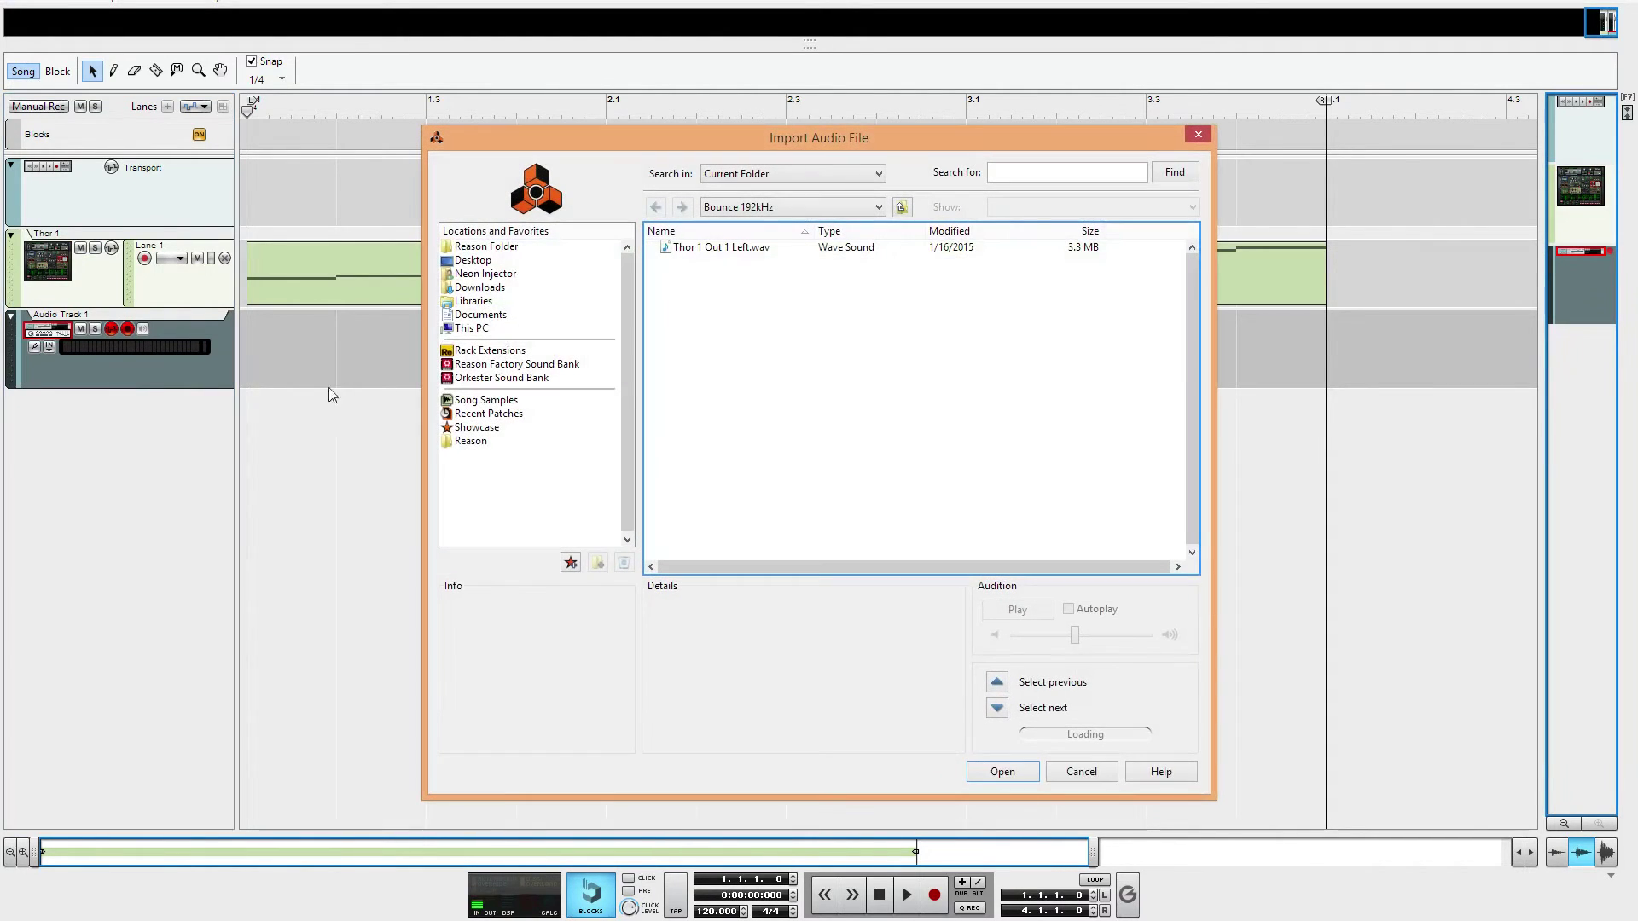
click(709, 250)
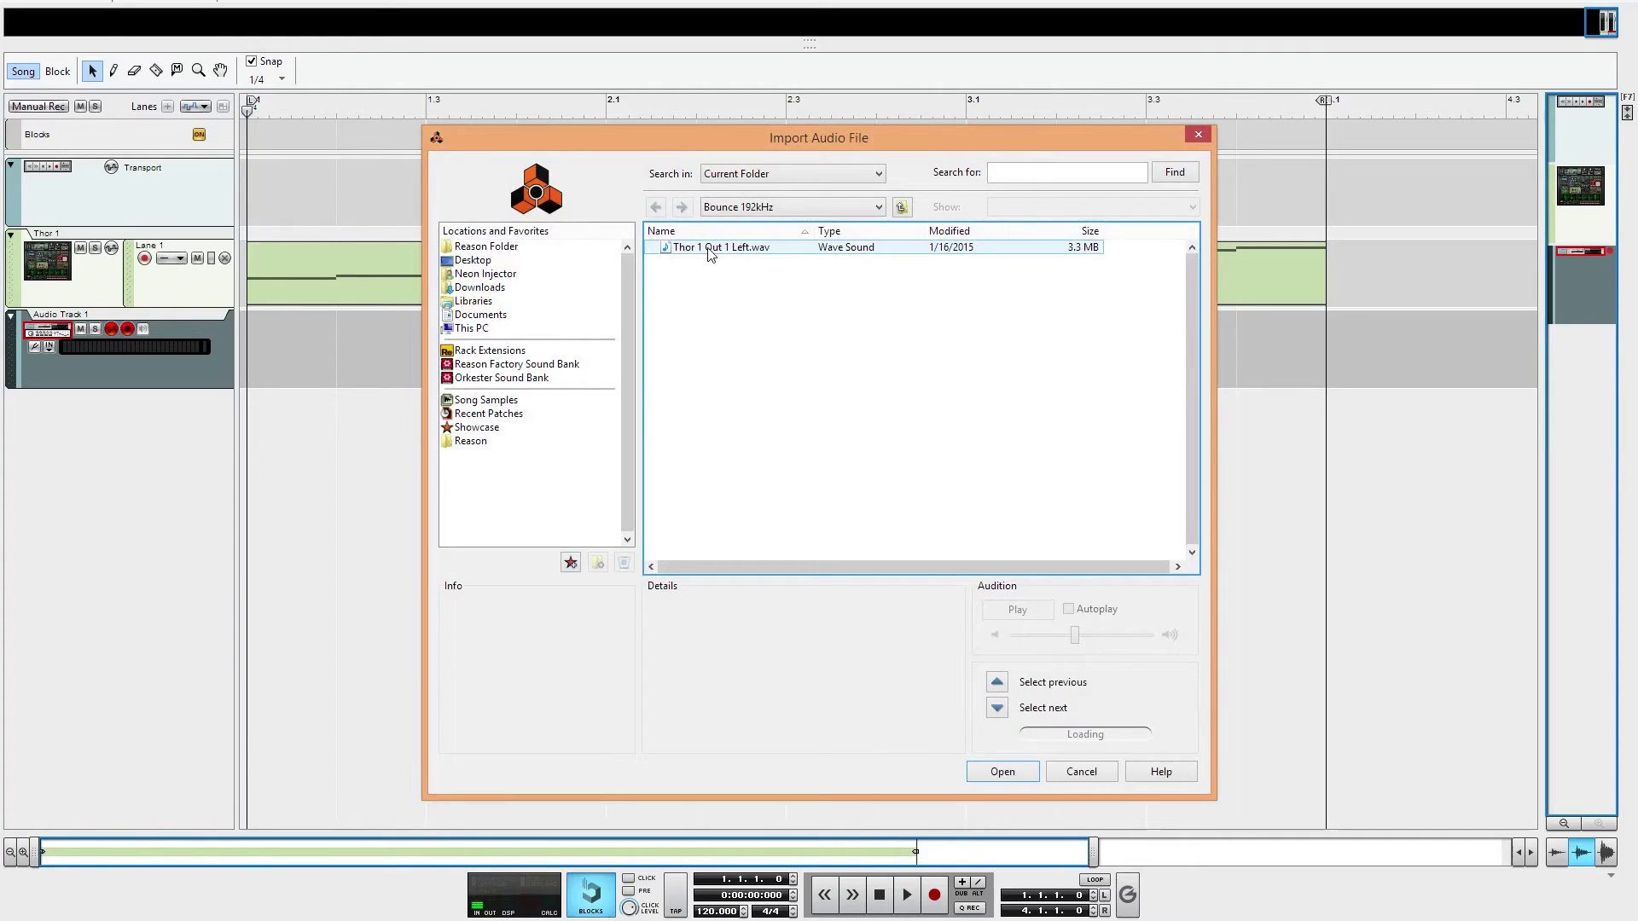
double_click(708, 248)
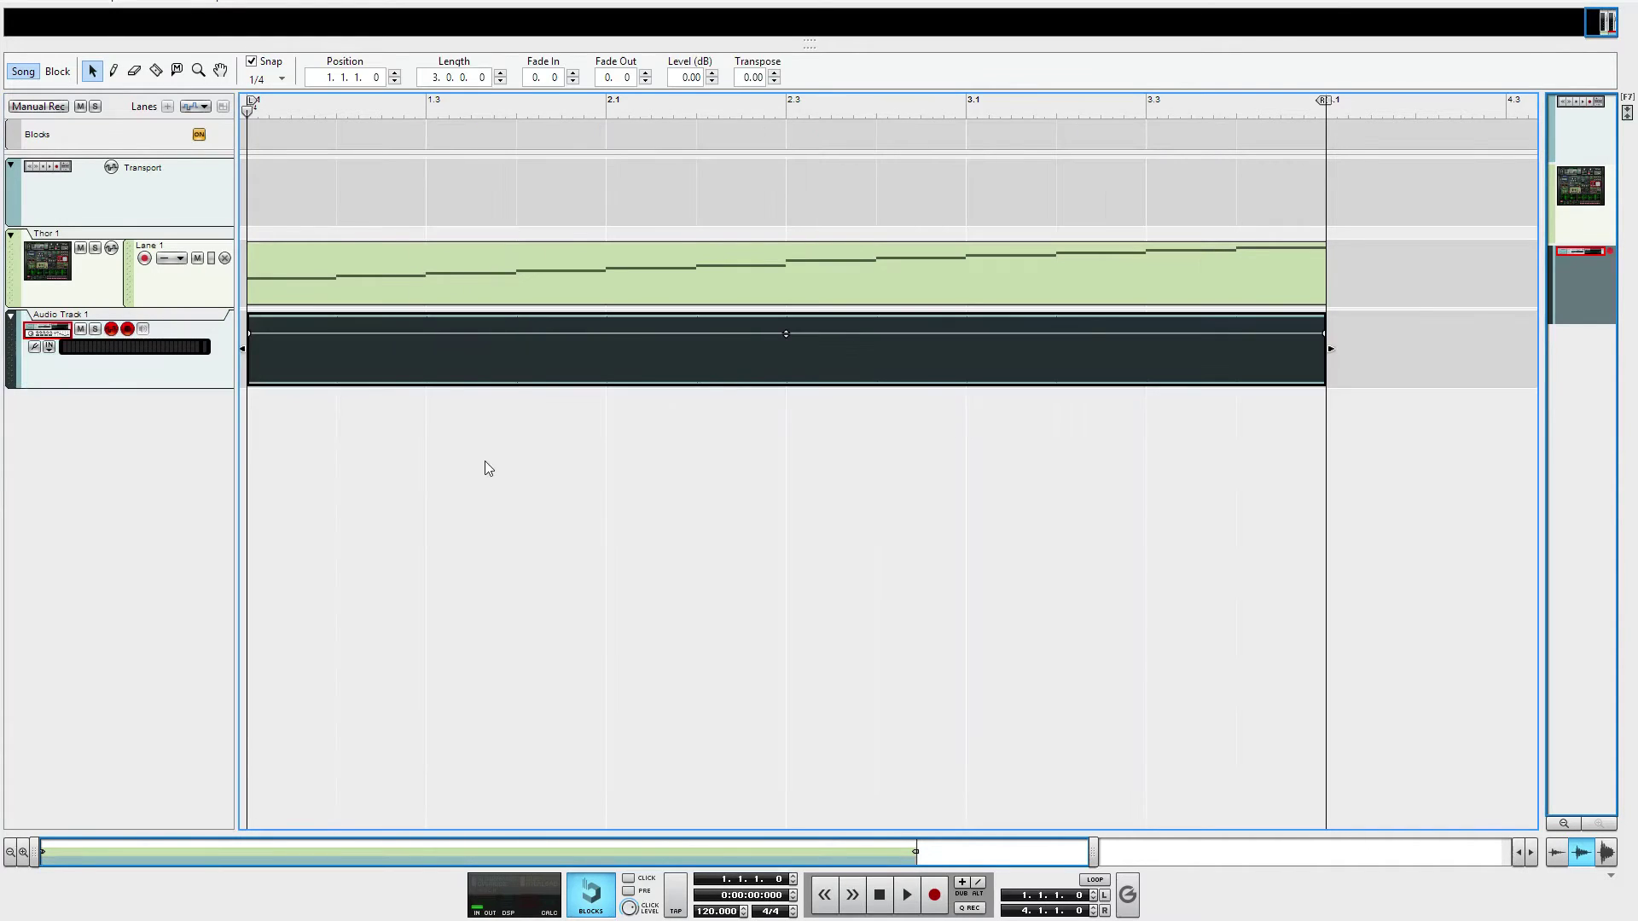
- Set the imported clip's level to -5 dB in the clip editor
double_click(447, 355)
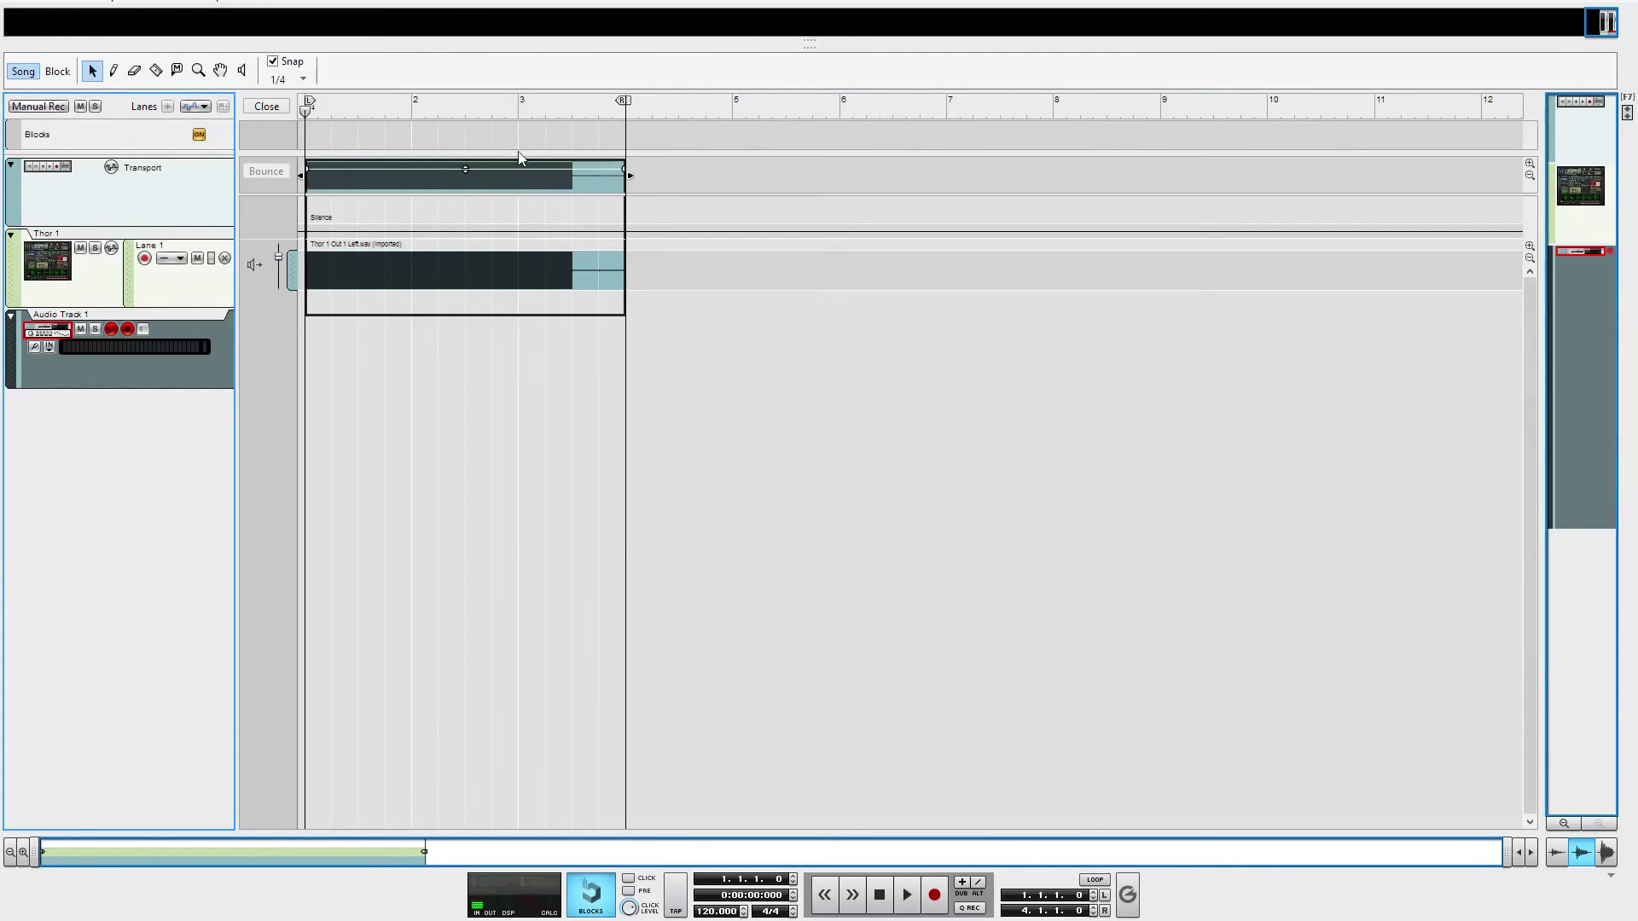
click(352, 286)
double_click(455, 79)
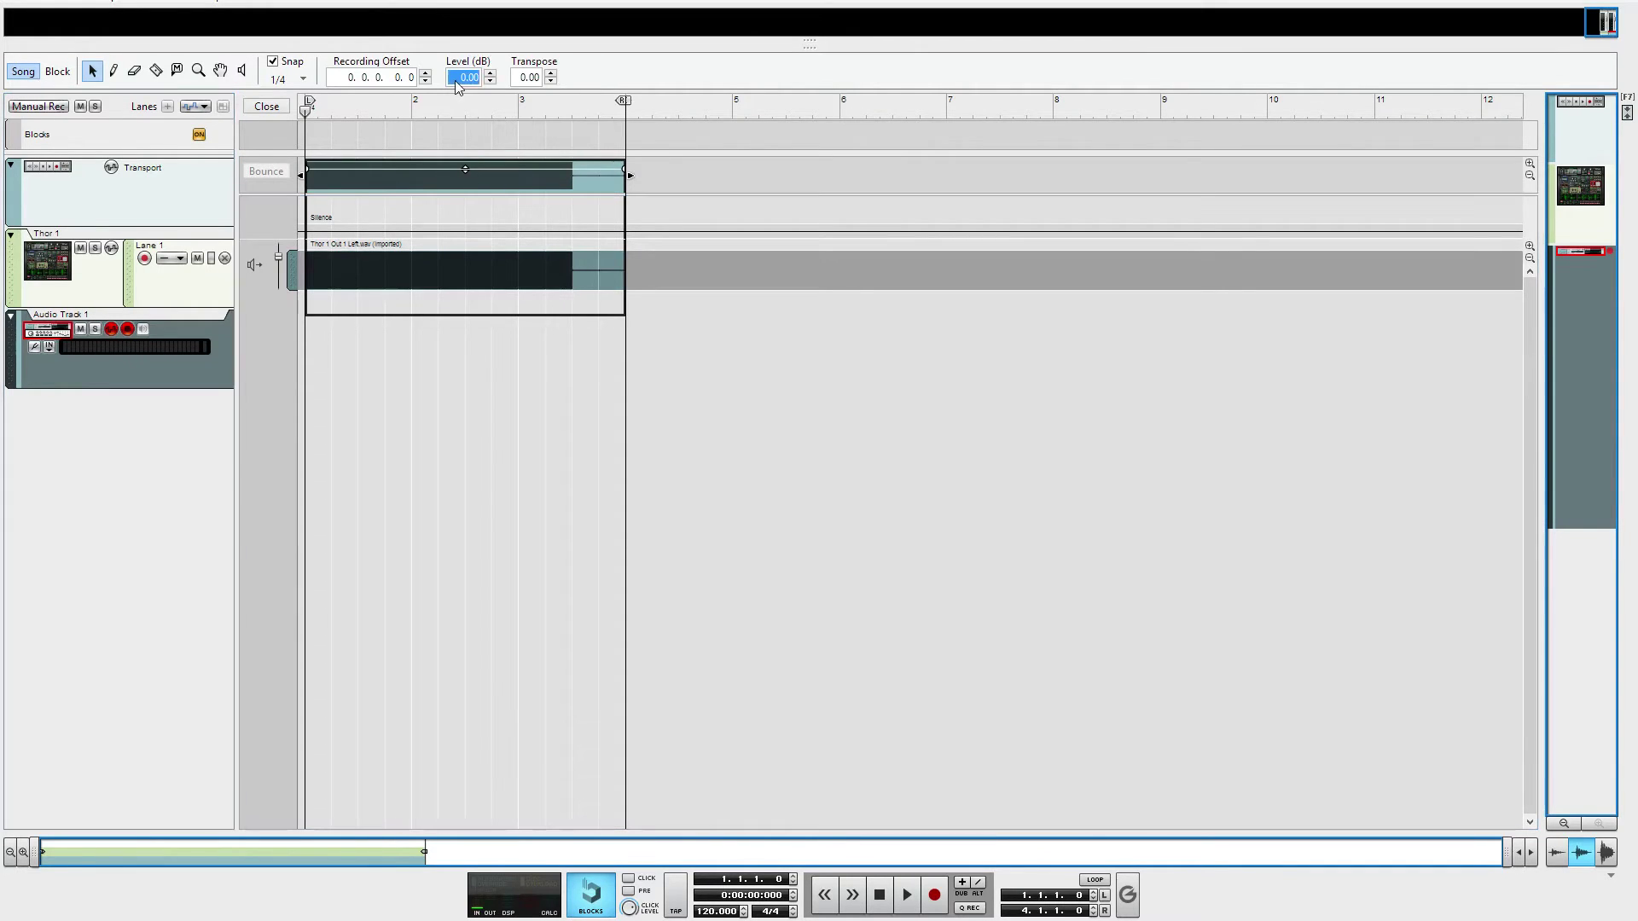
key(Return)
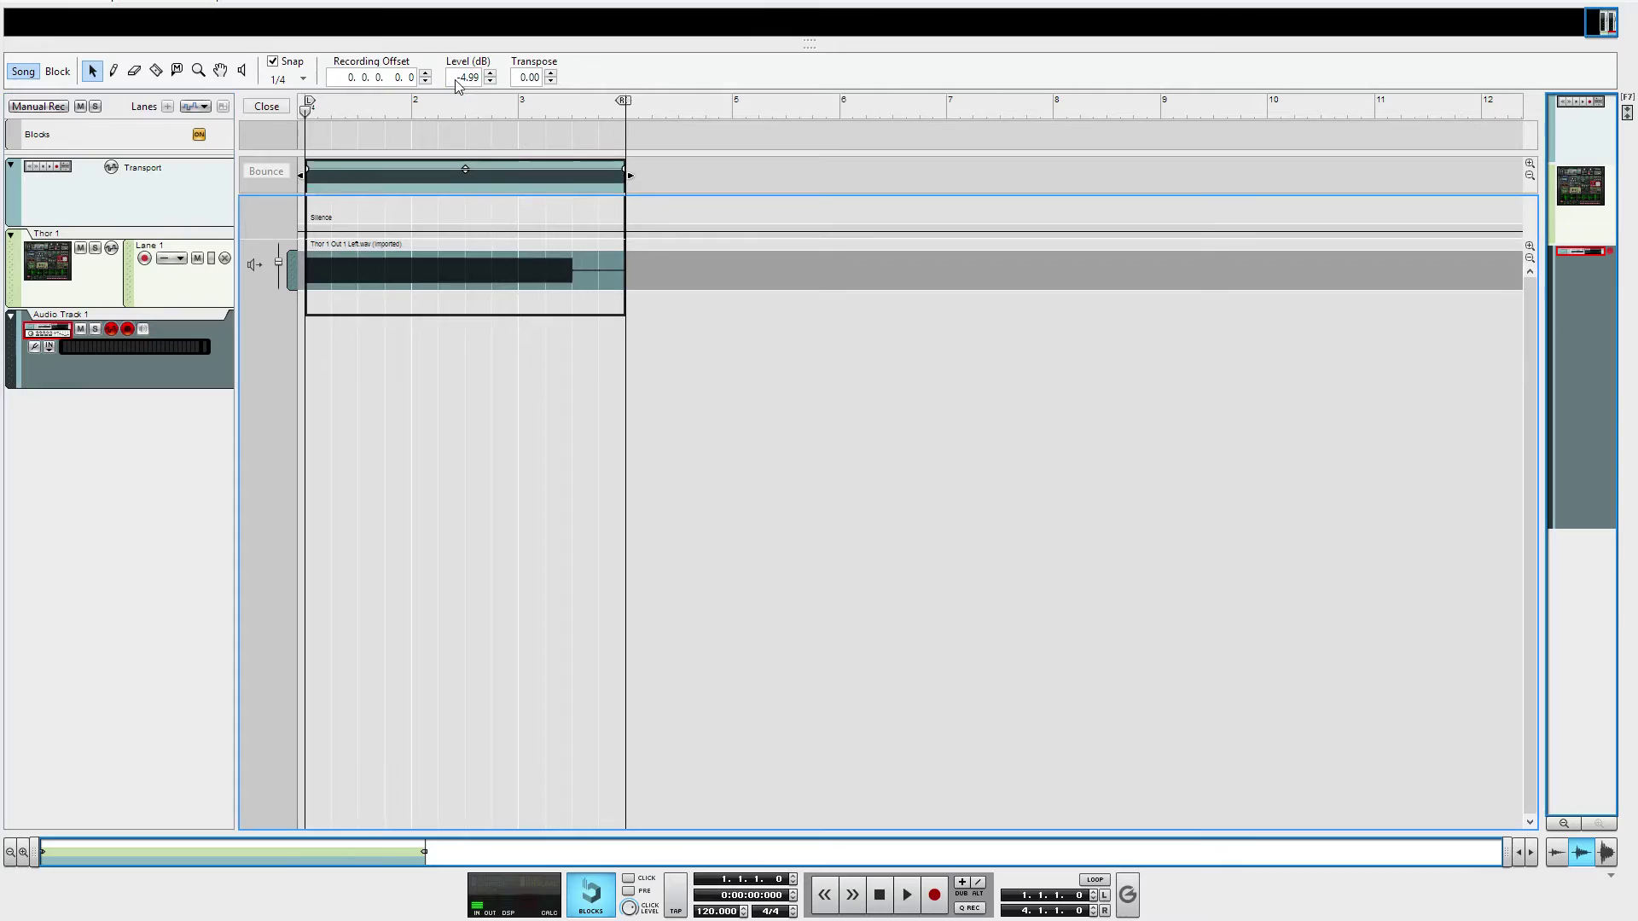
double_click(474, 383)
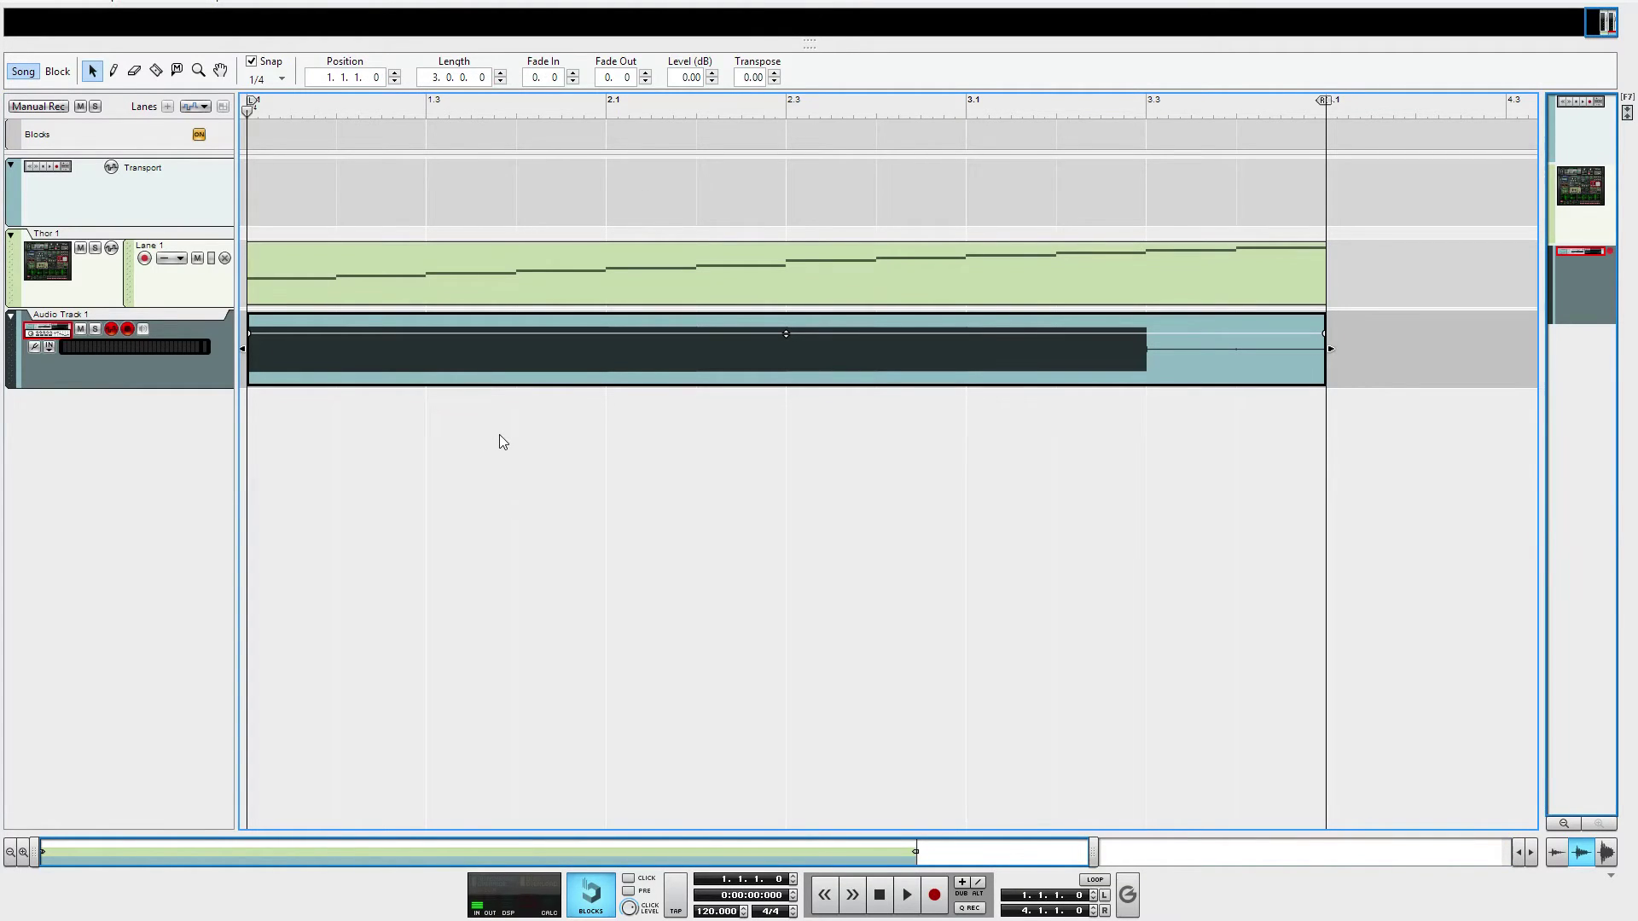
- Import Thor 1 Out 1 Left.wav into the empty Audio Track 1 lane via Import Audio File
double_click(1180, 361)
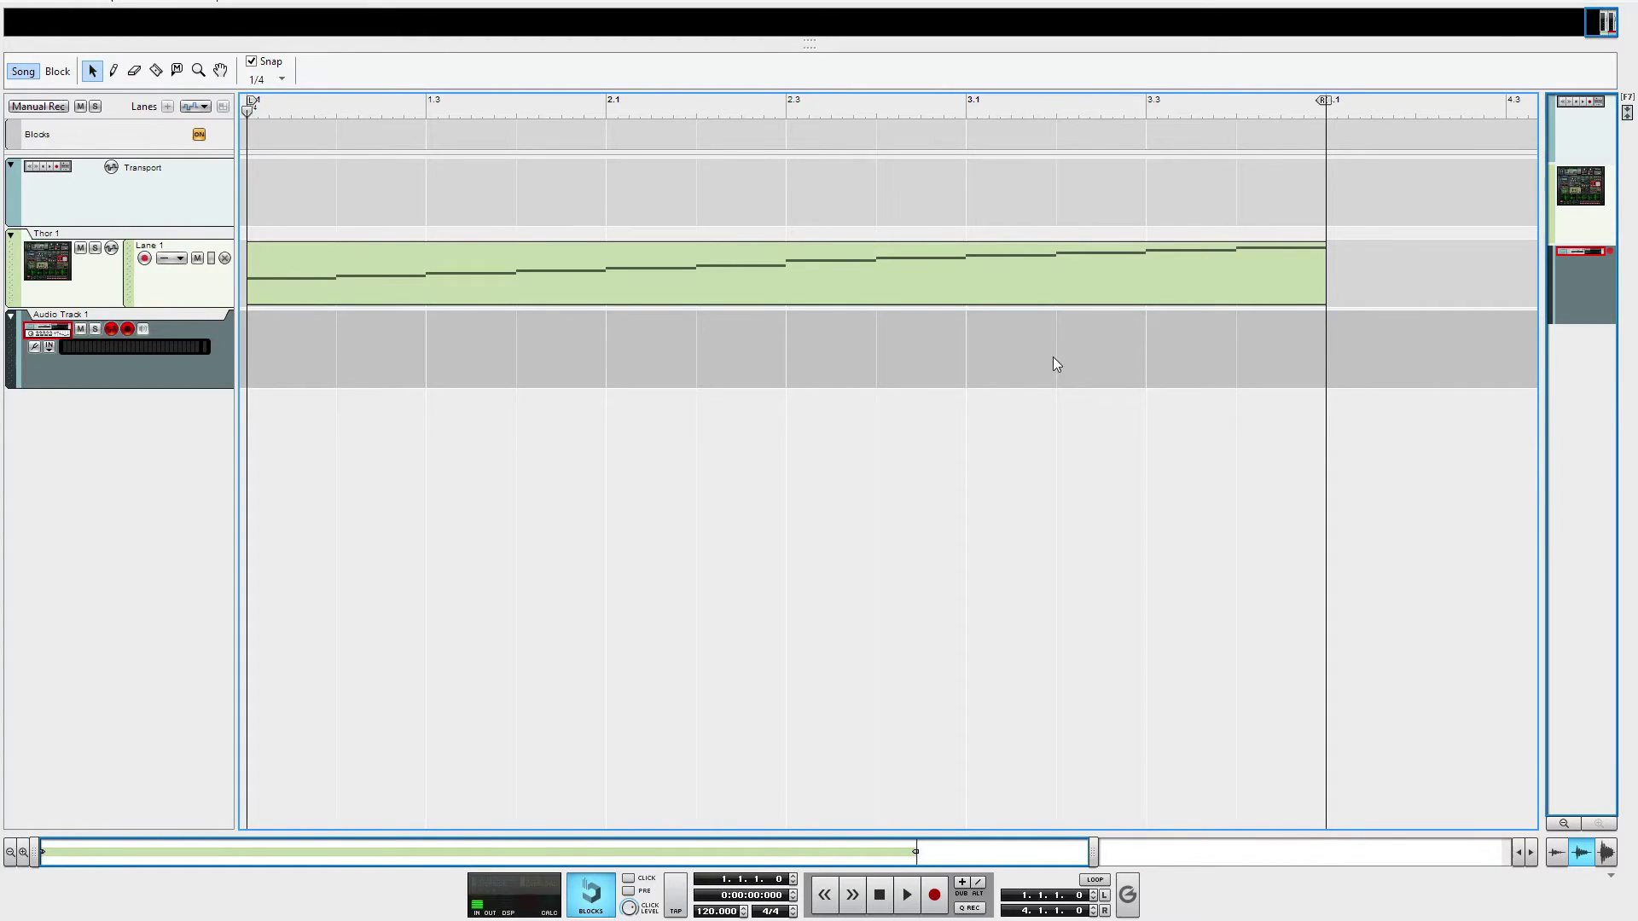
double_click(1192, 359)
double_click(757, 251)
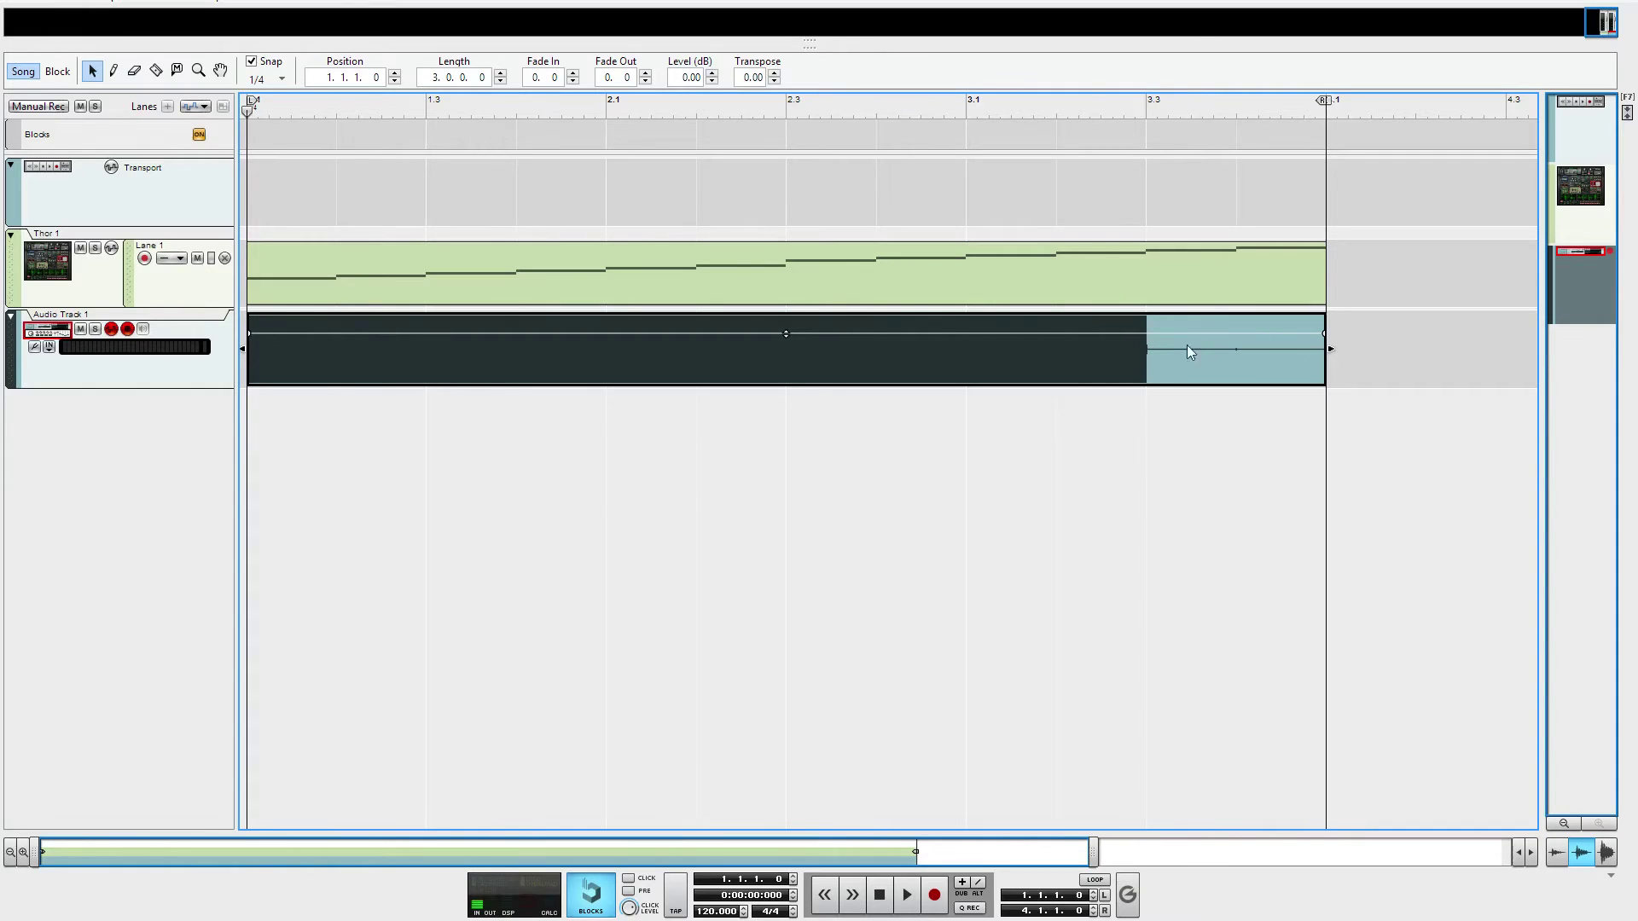
- Set the new clip's Level (dB) to -5 in Comp Edit
double_click(440, 363)
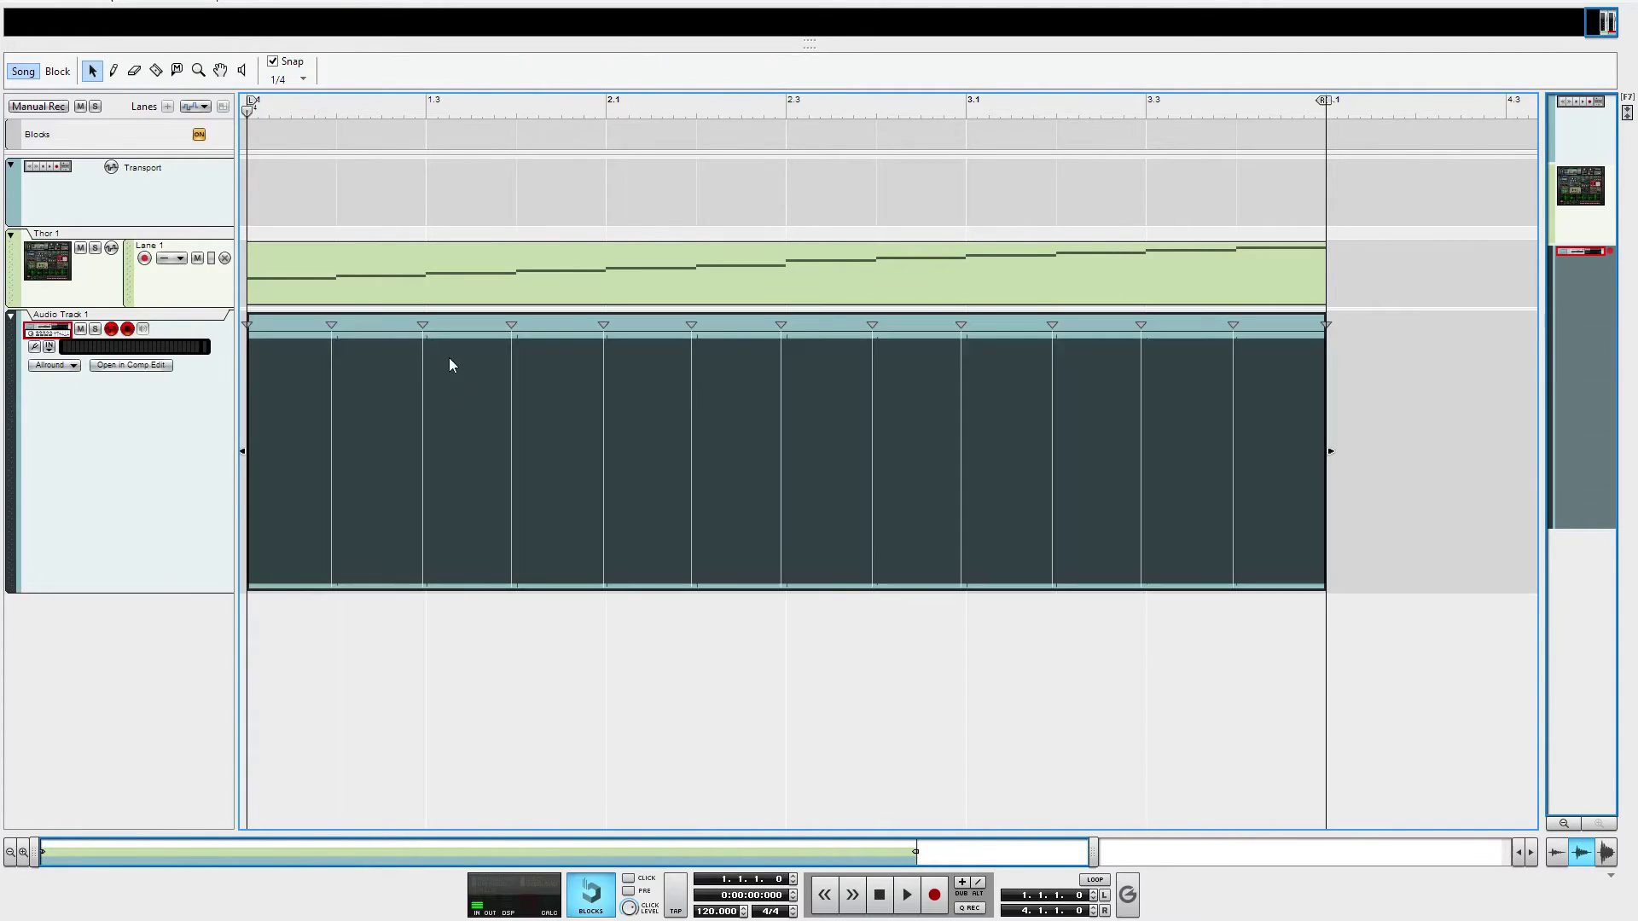
click(137, 367)
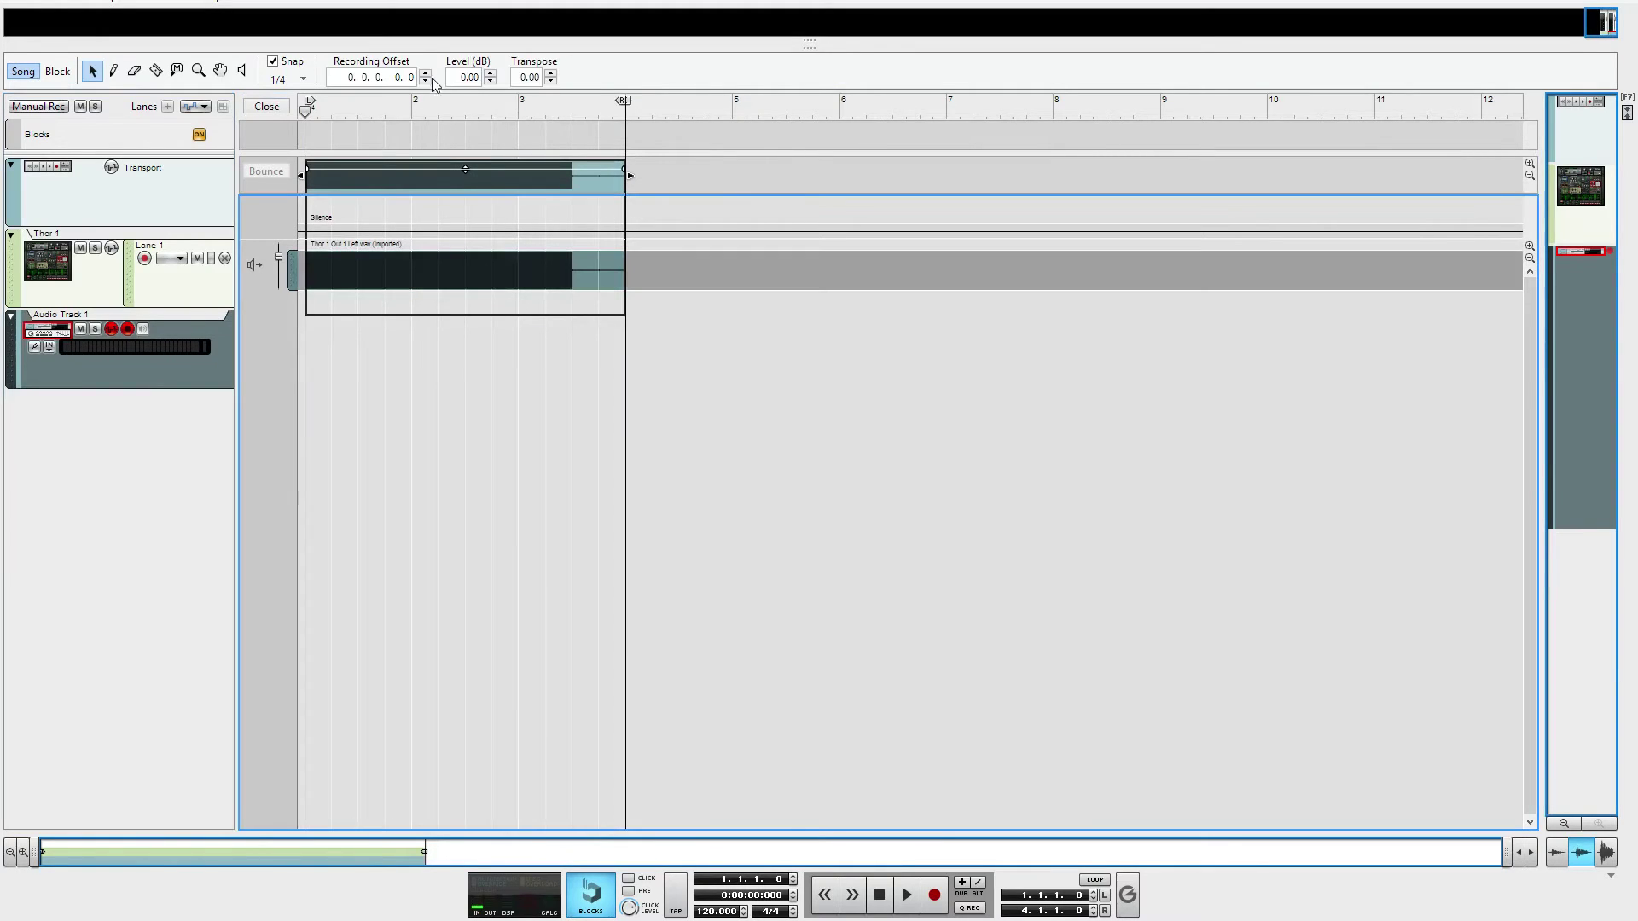
click(457, 82)
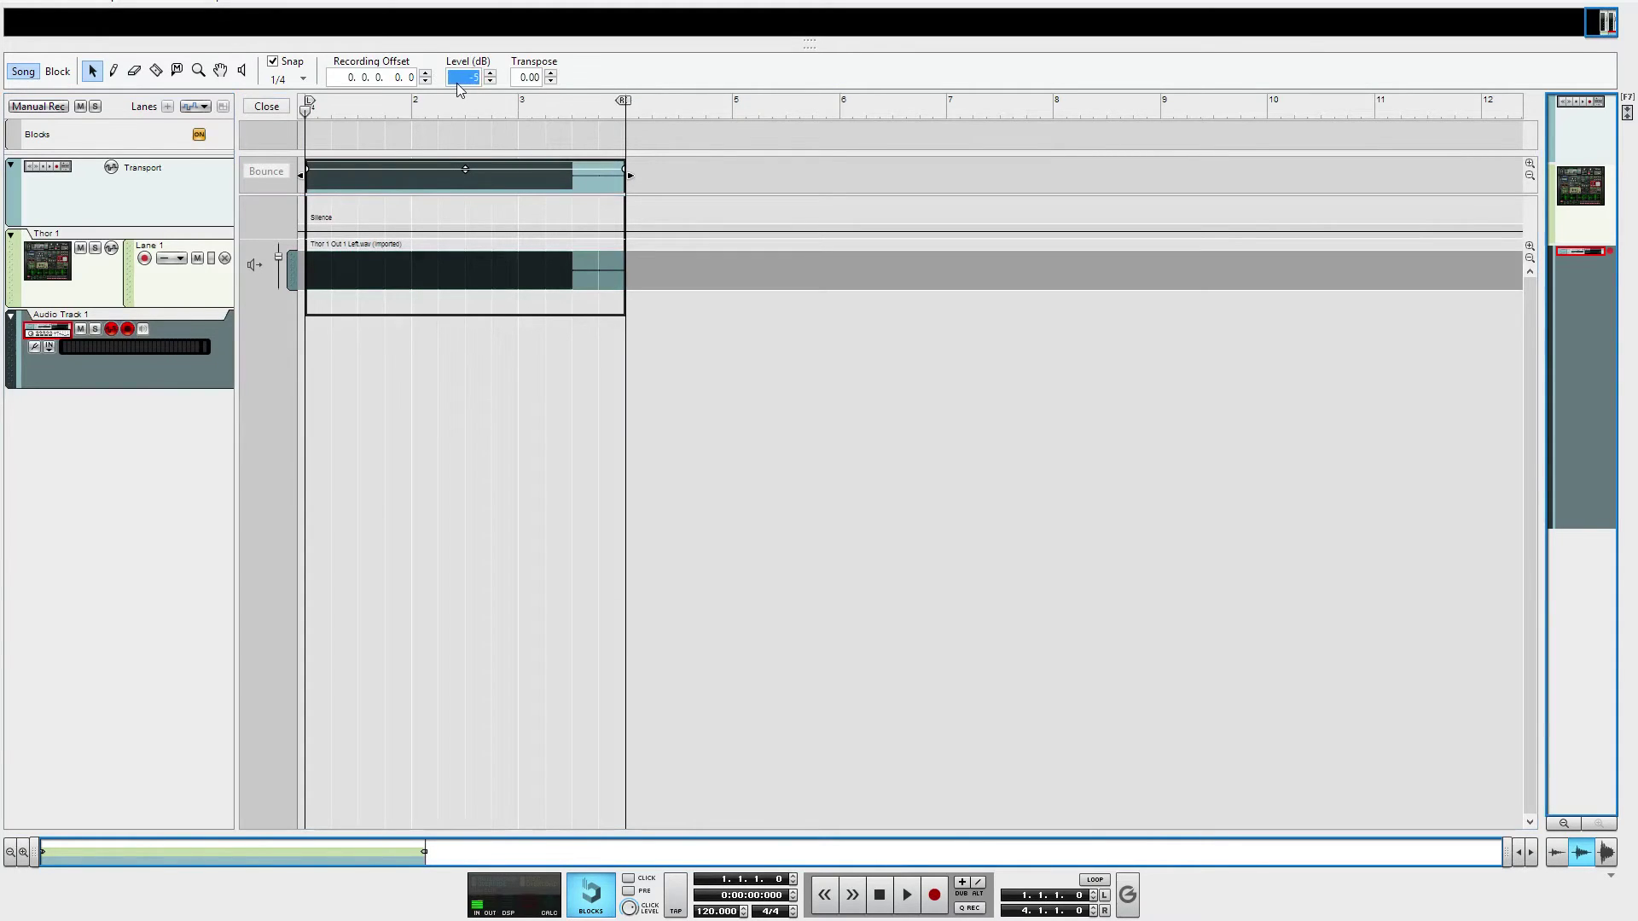
text(-5)
key(Return)
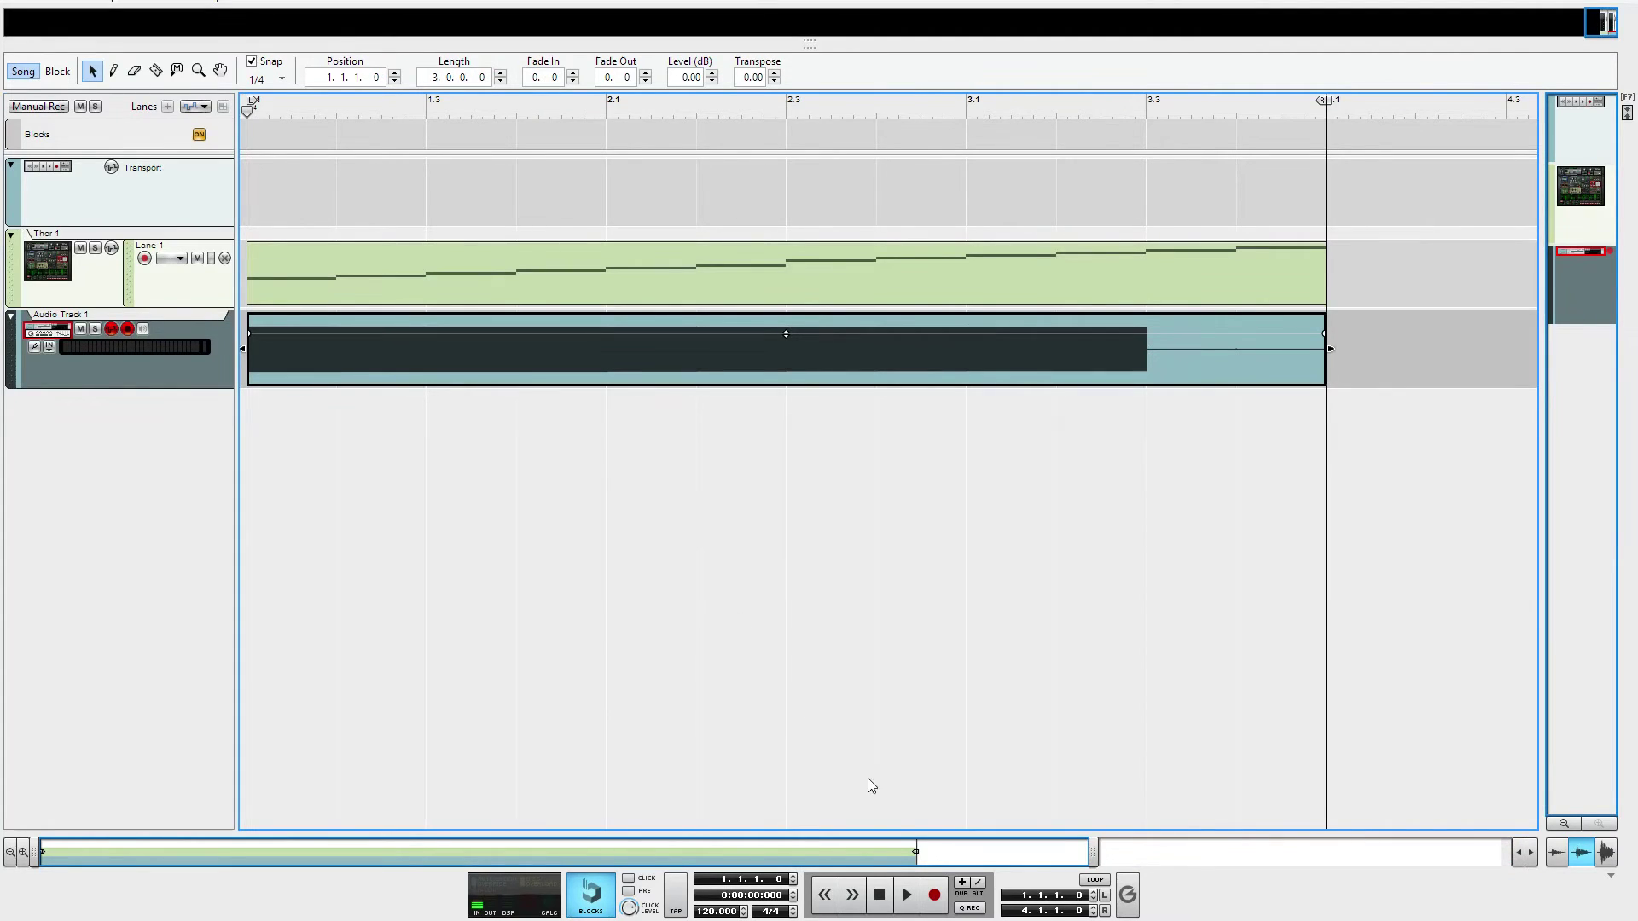
- Solo Audio Track 1 and play it back on its own
click(719, 529)
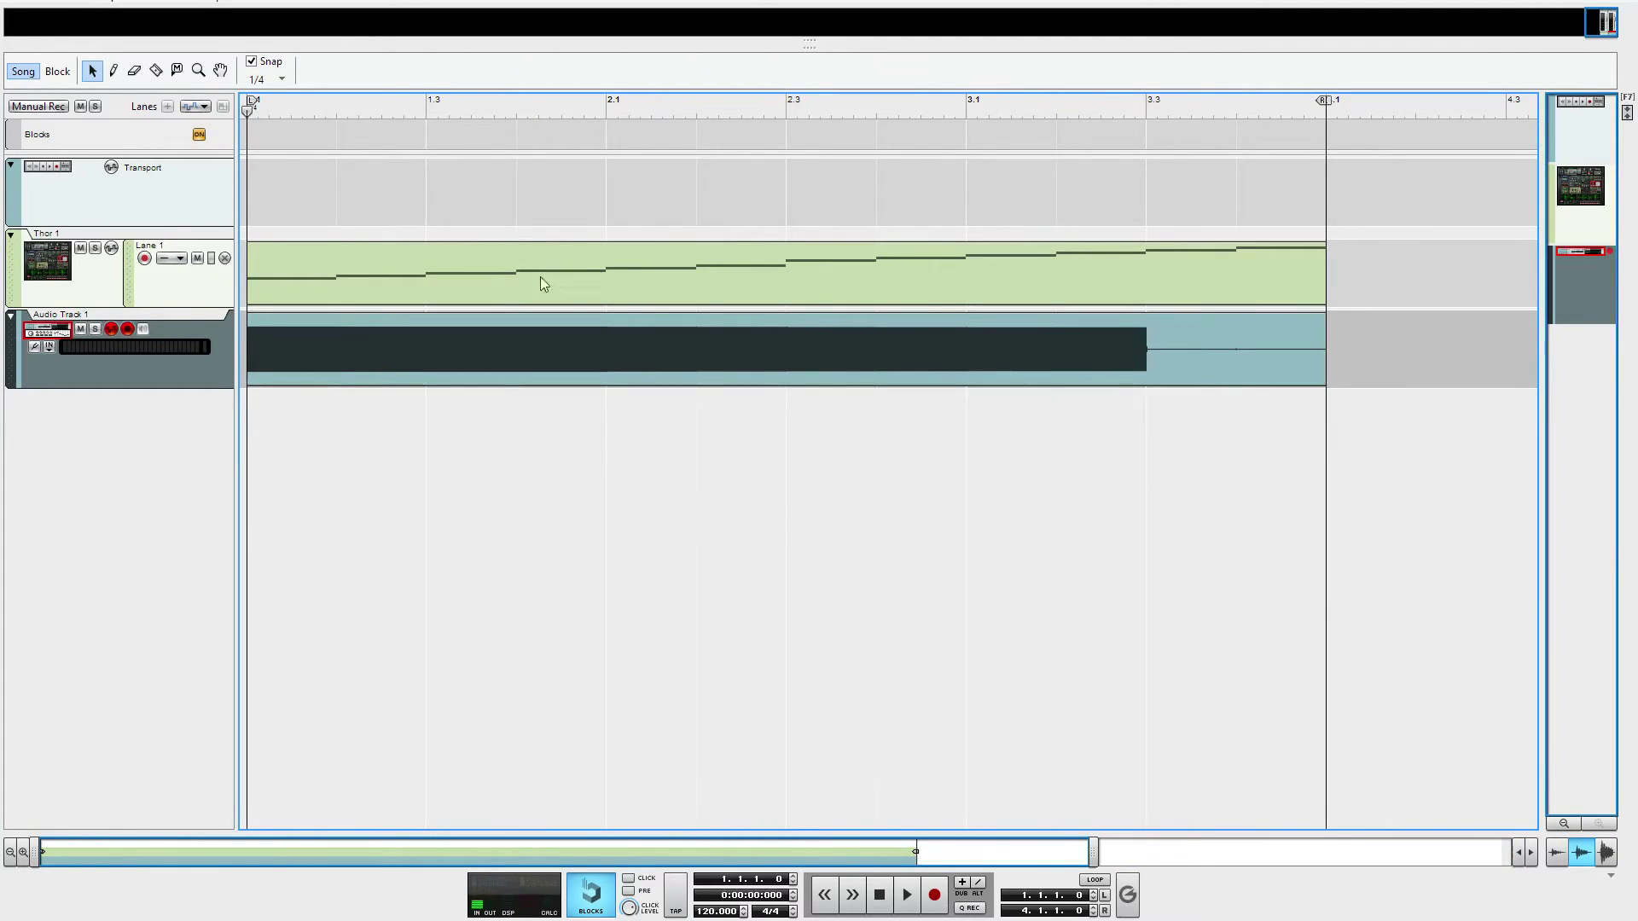
click(96, 328)
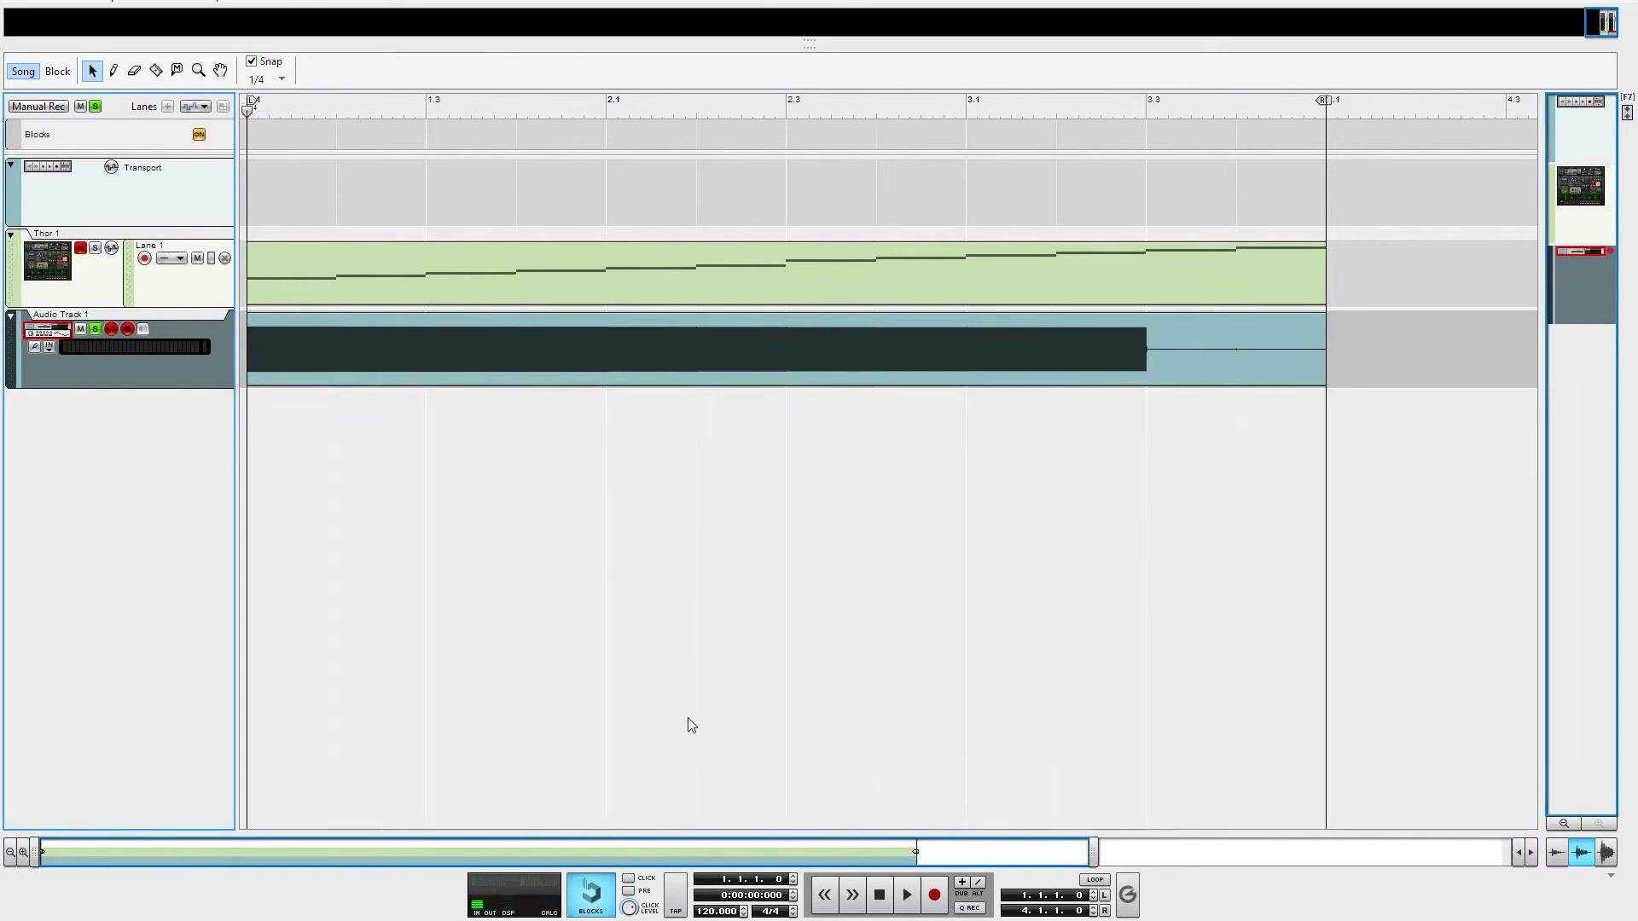
click(897, 899)
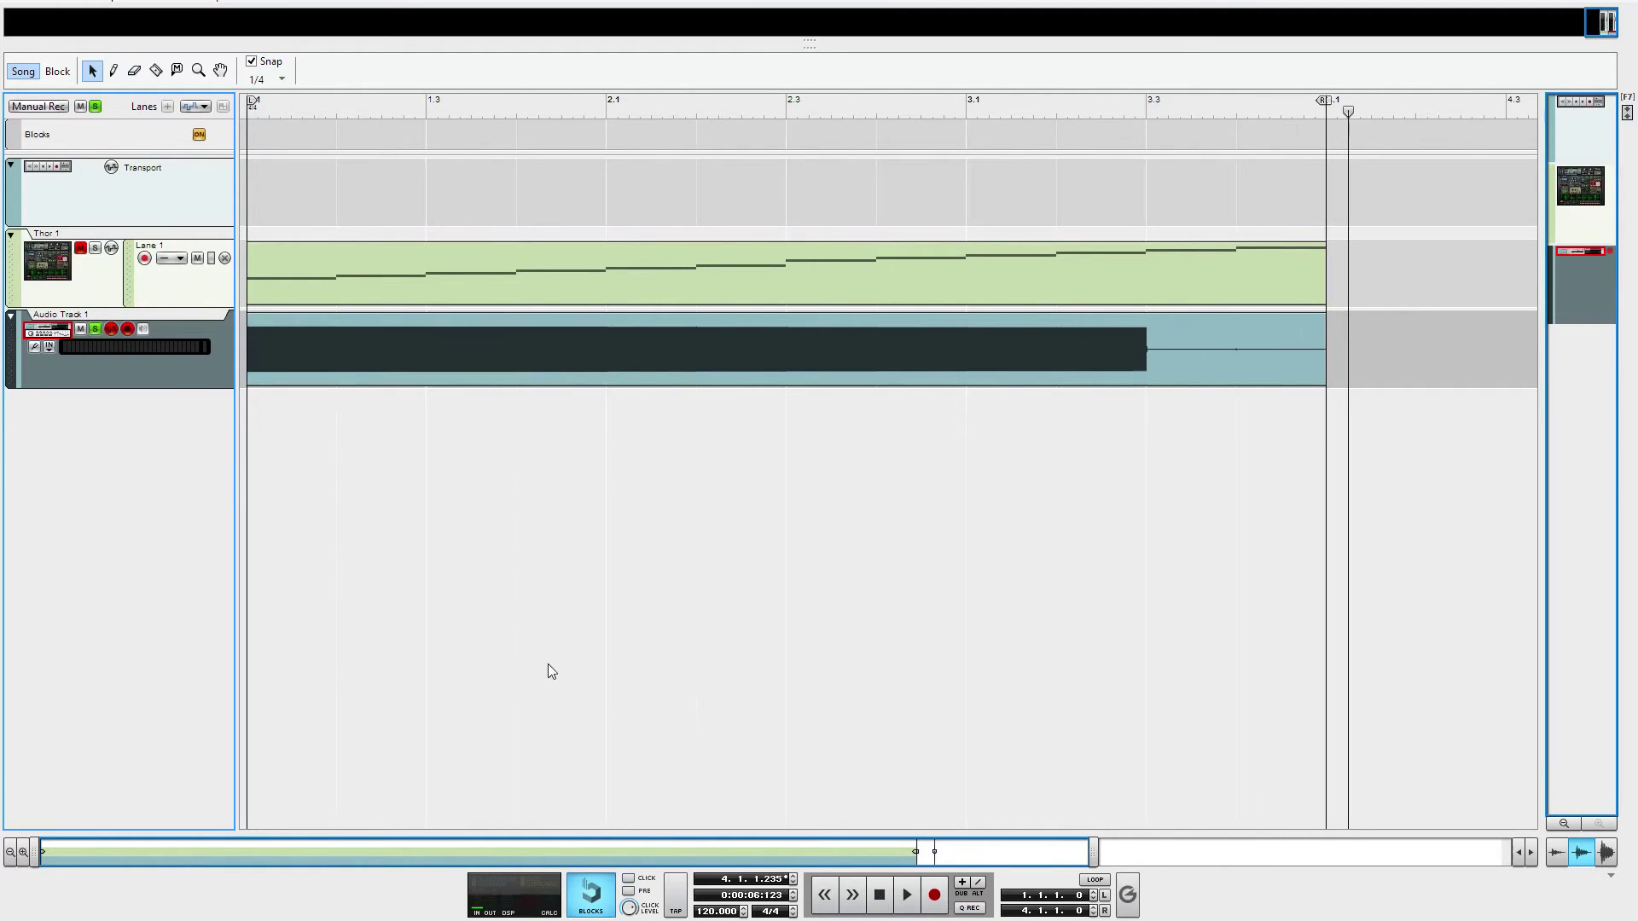
- Switch the solo from Audio Track 1 to Thor 1 and play from the song start
click(94, 329)
click(95, 248)
click(880, 894)
click(906, 894)
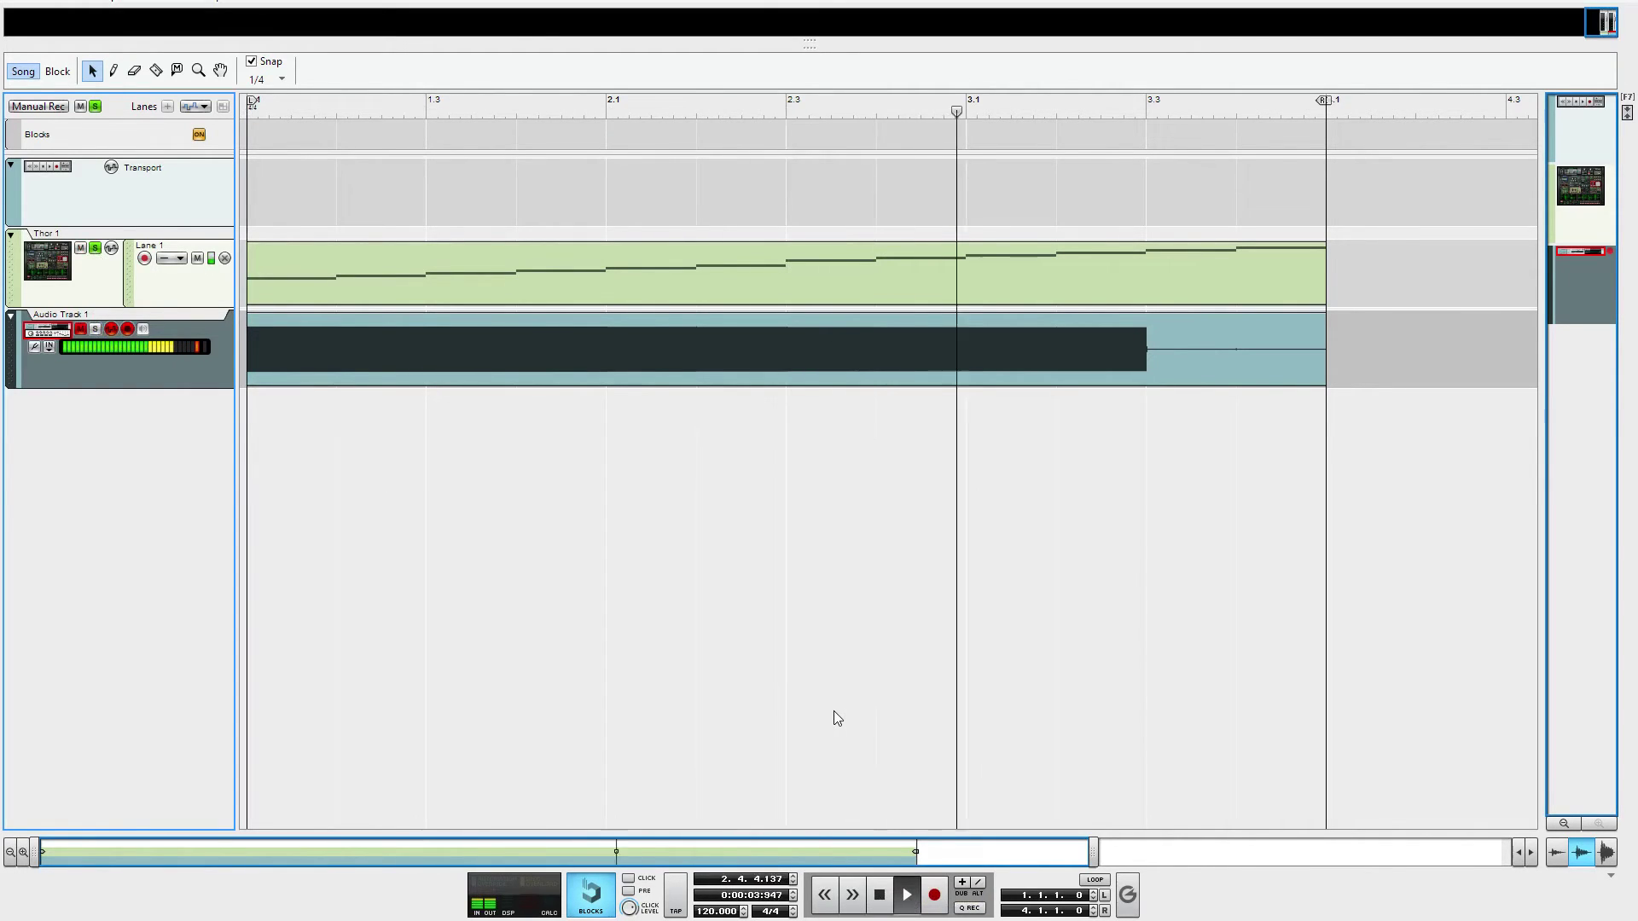
- Stop the Thor 1 playback and rewind the song position to bar 1.1.1.0
double_click(881, 909)
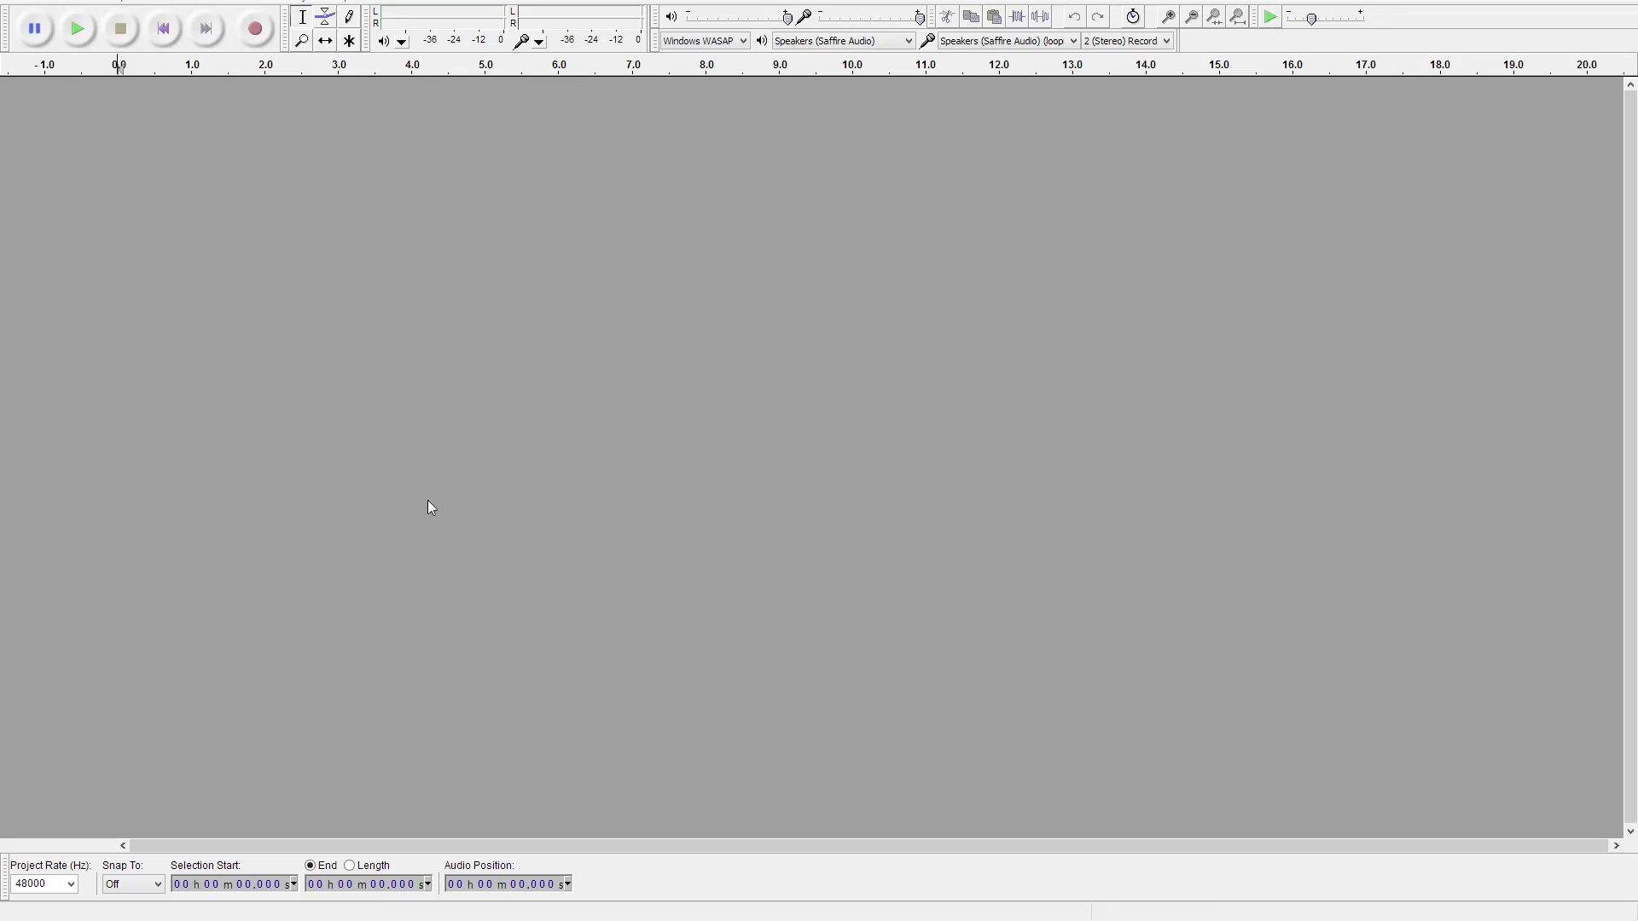
- Open Thor 1 Out 1 Left.wav in Audacity as a new track
key(alt+f)
key(Down)
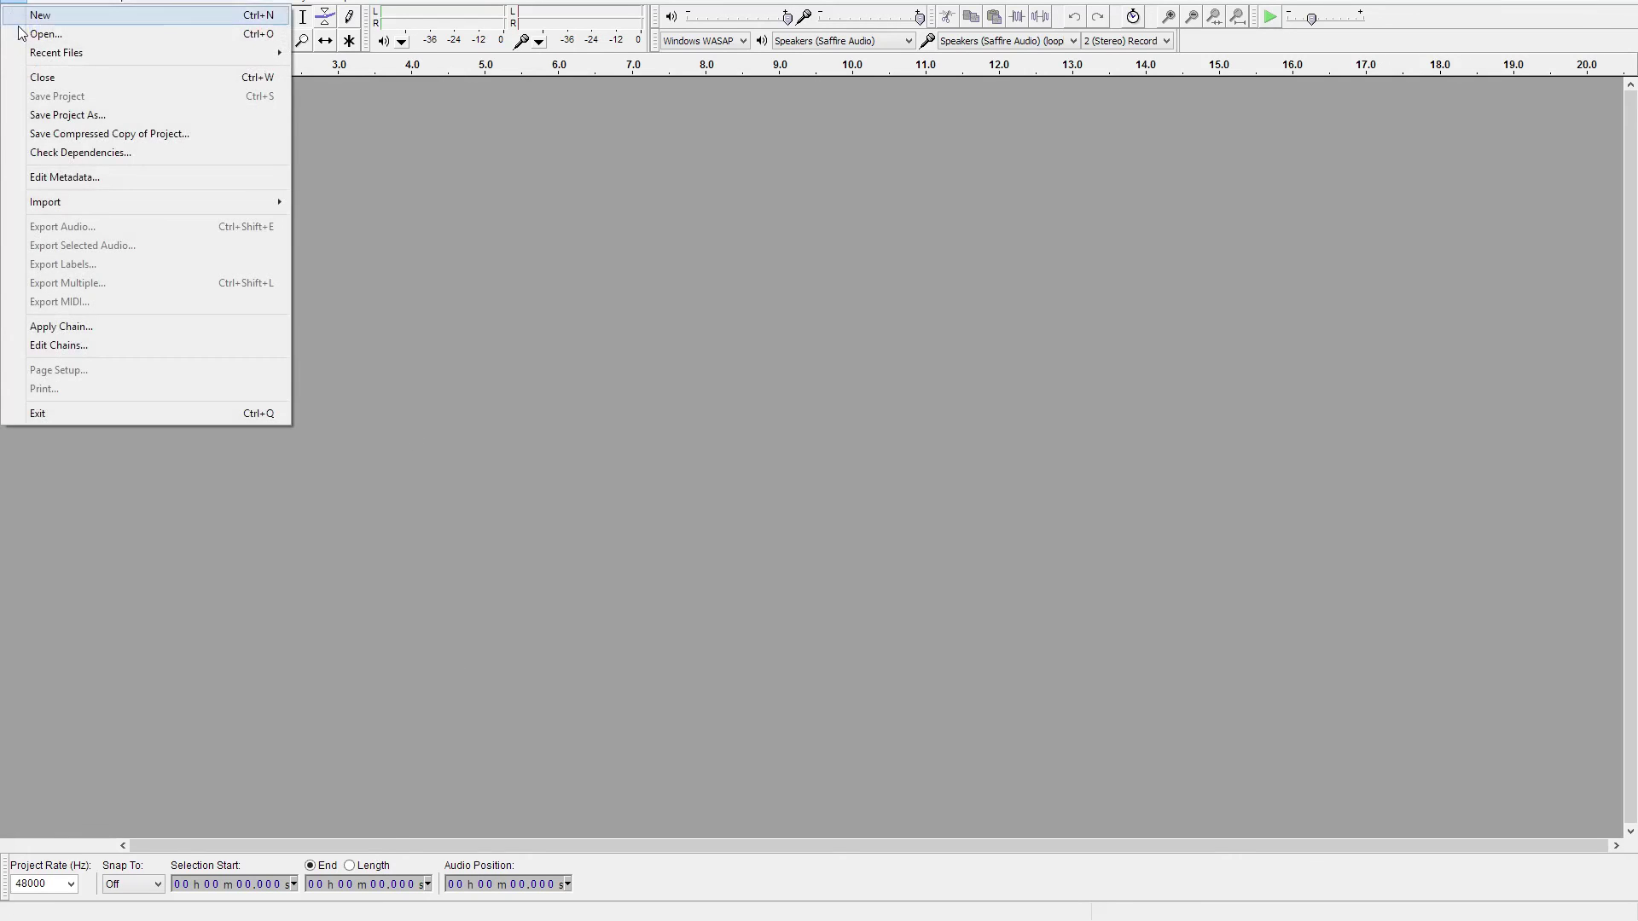
key(Return)
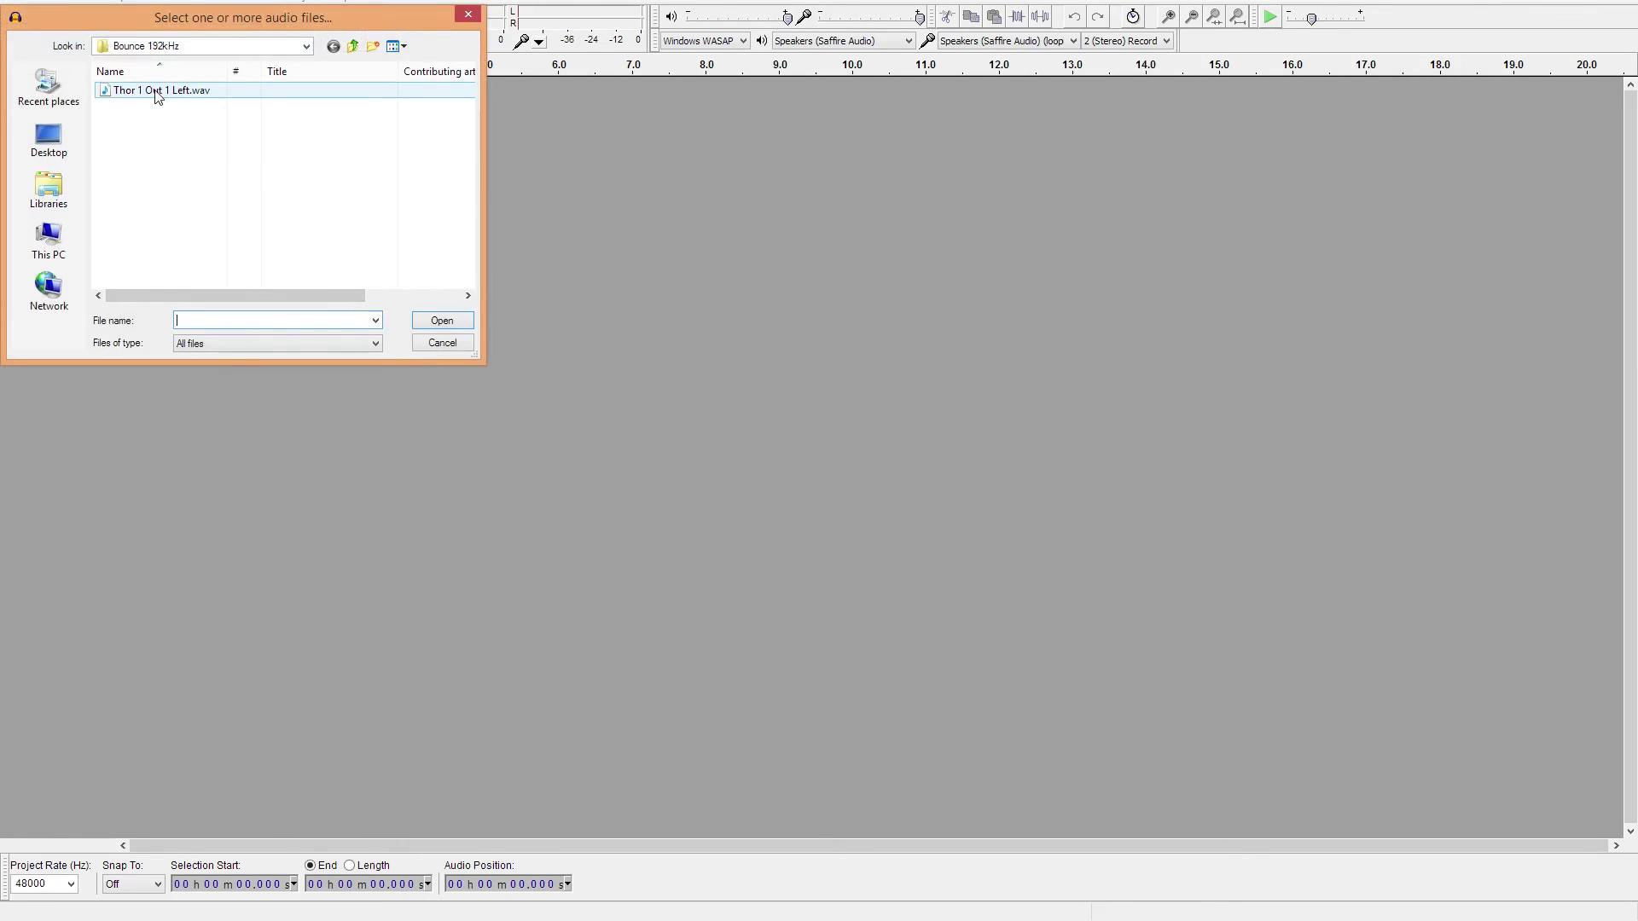
double_click(157, 90)
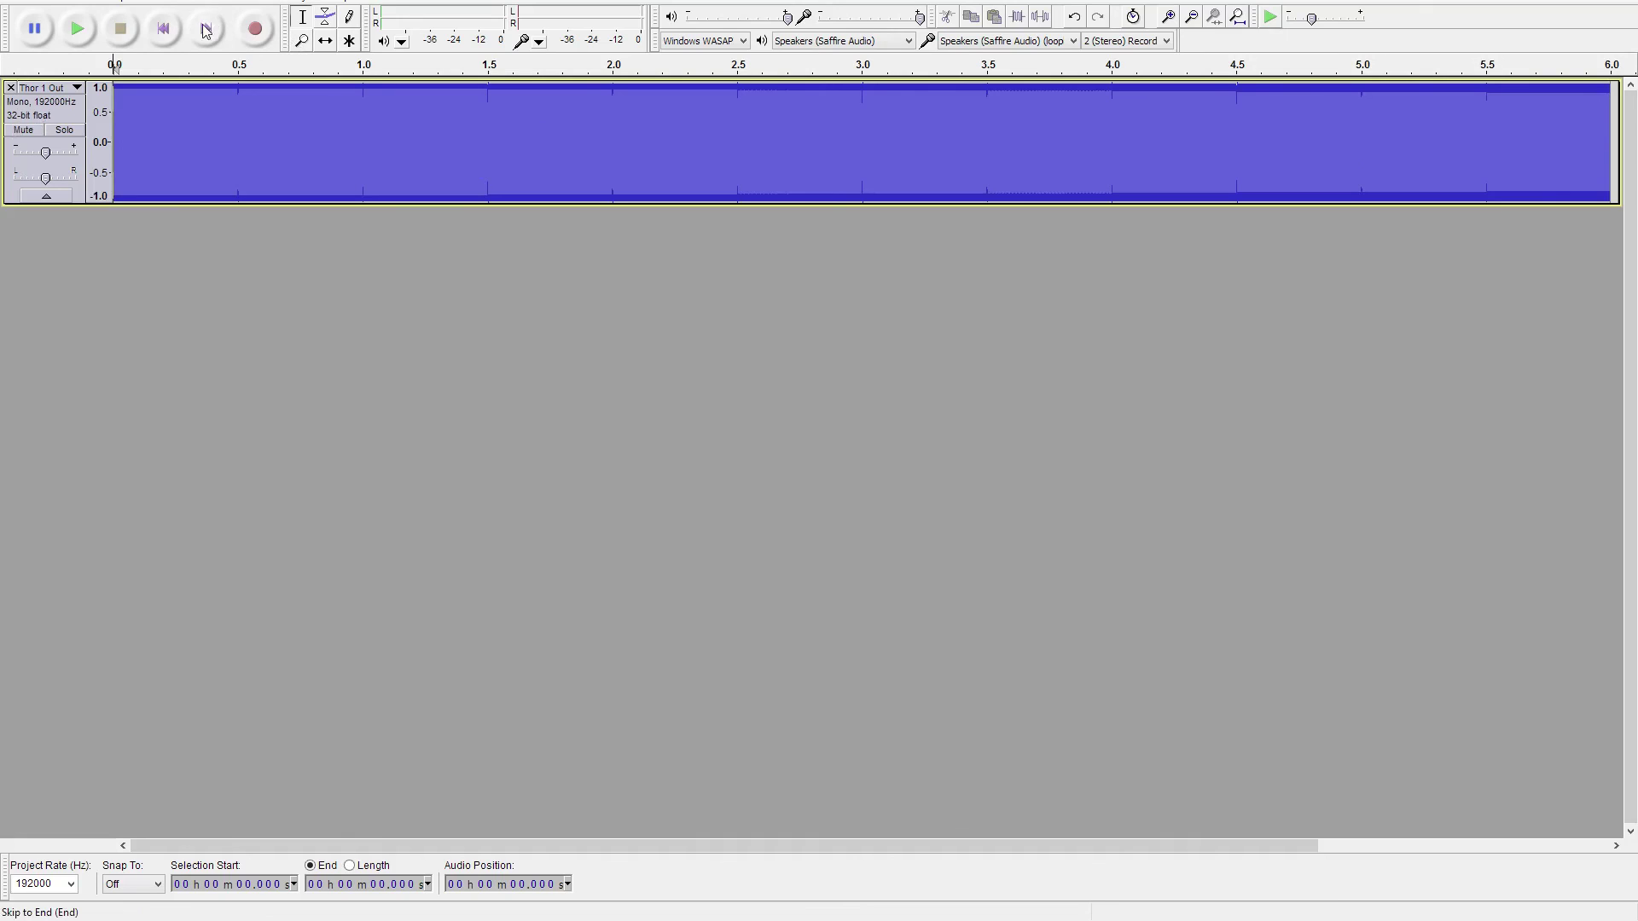
- Resample the Thor track from 192000 Hz to 48000 Hz
click(164, 1)
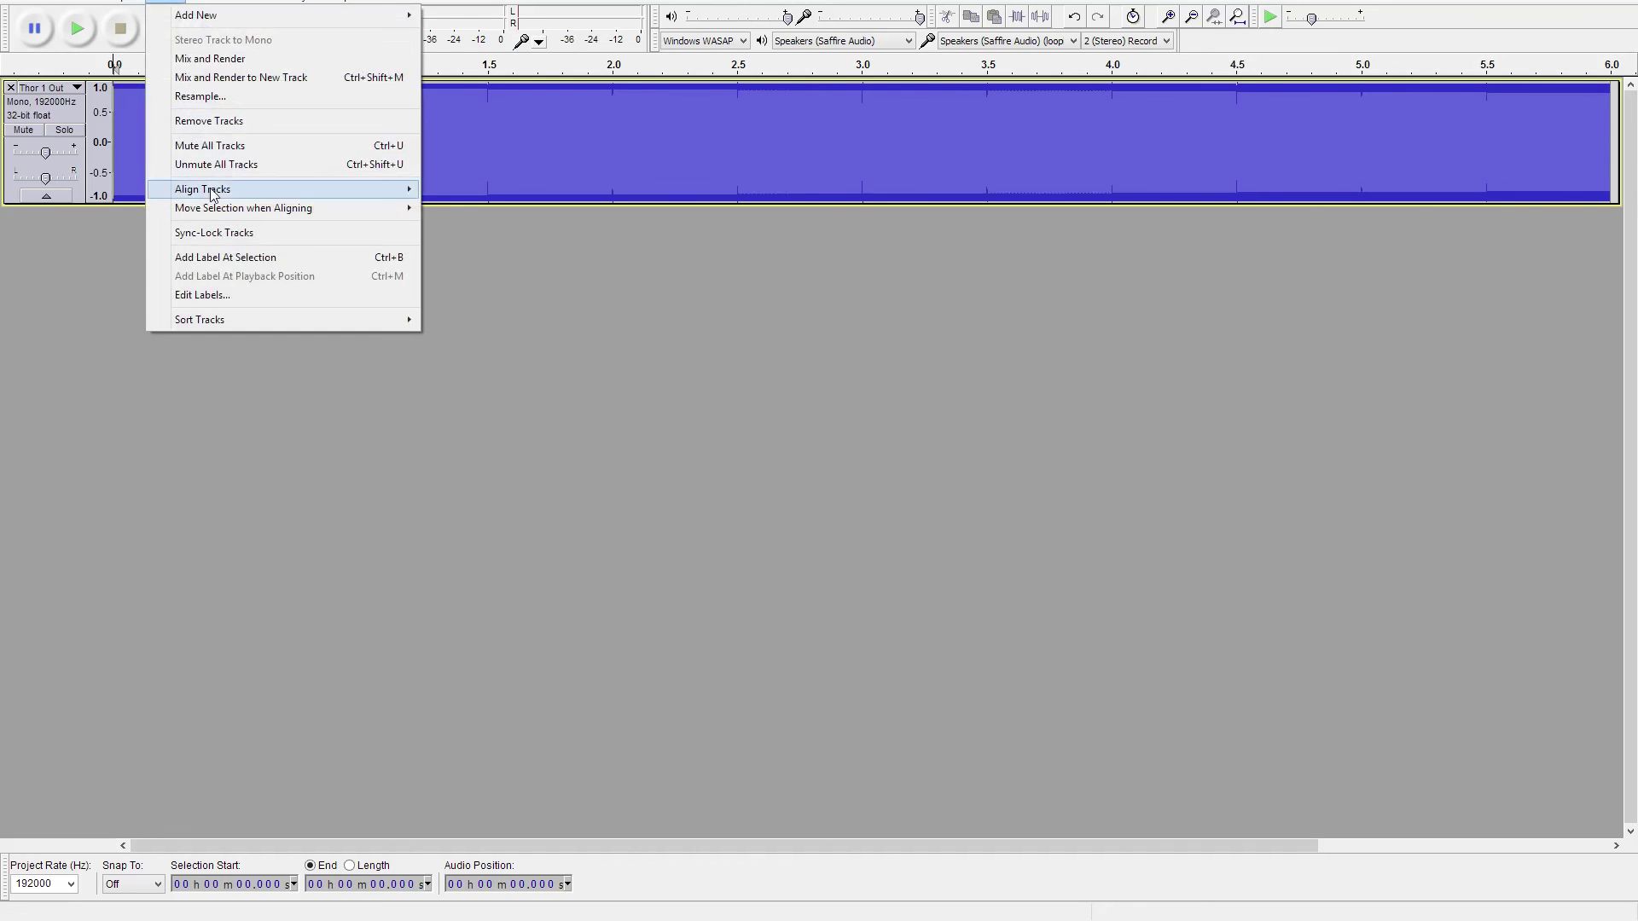
click(226, 99)
click(890, 437)
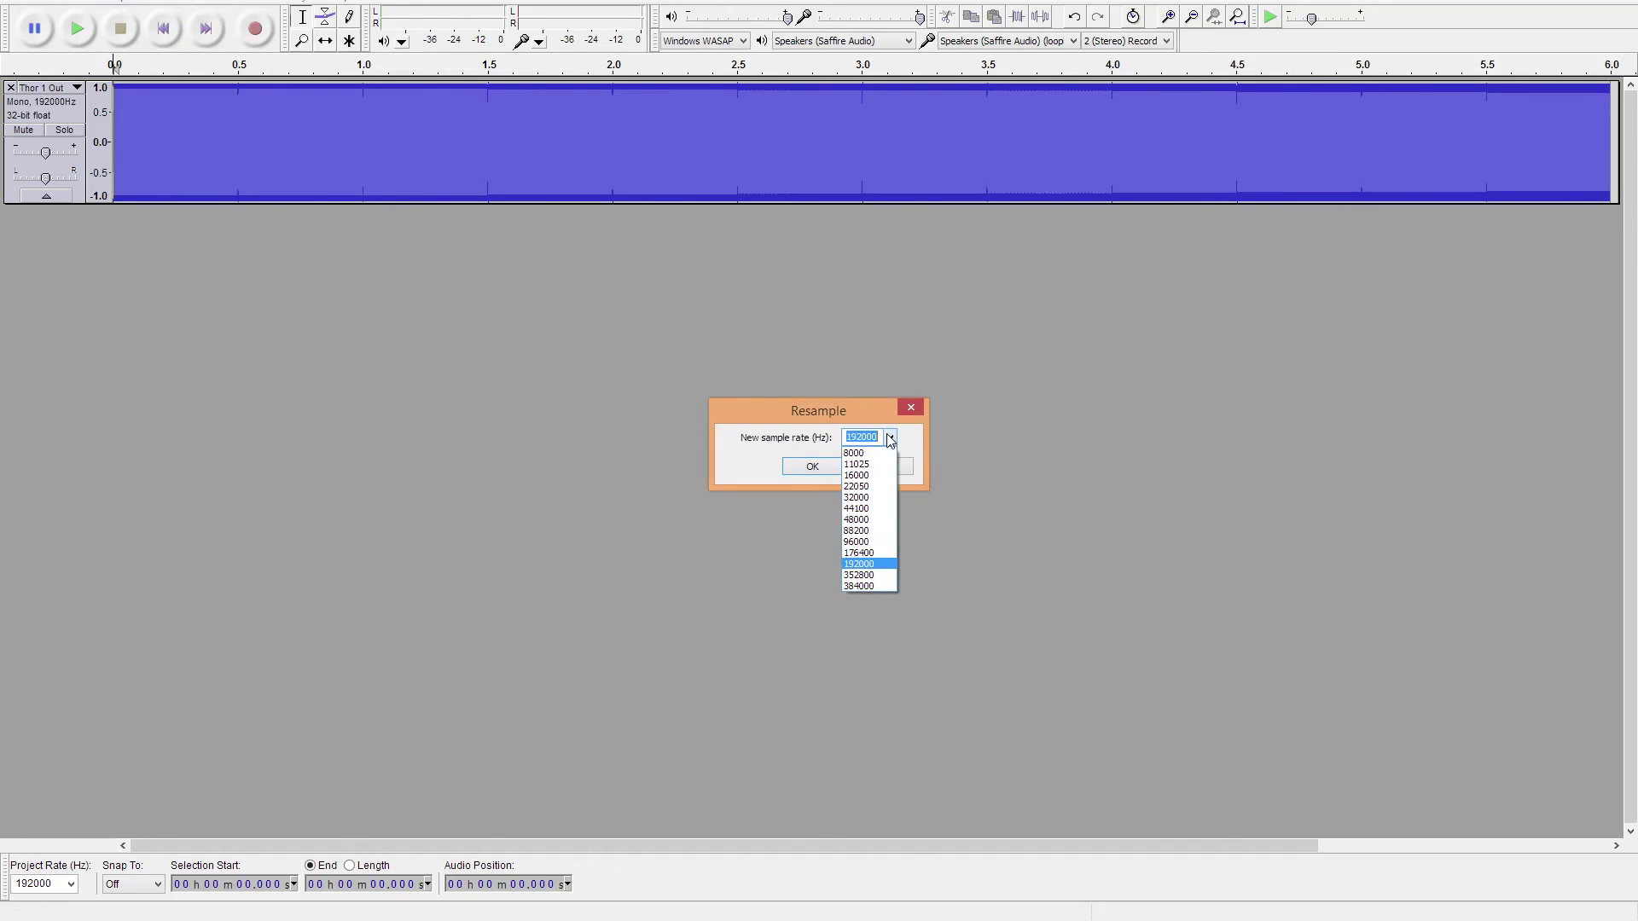
click(872, 521)
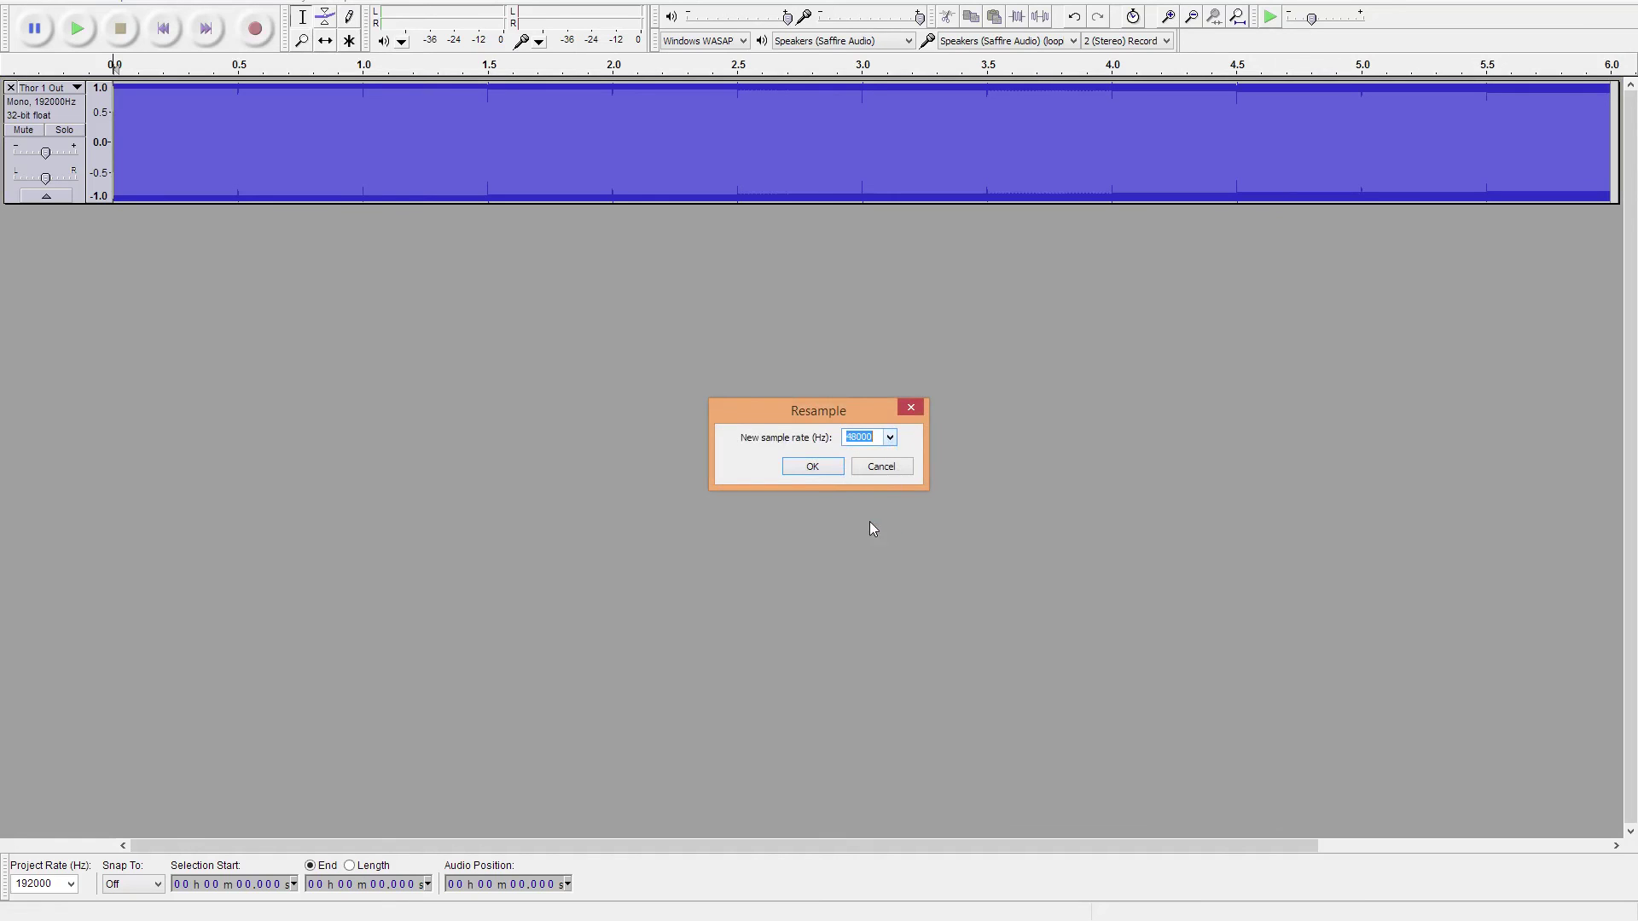
click(811, 468)
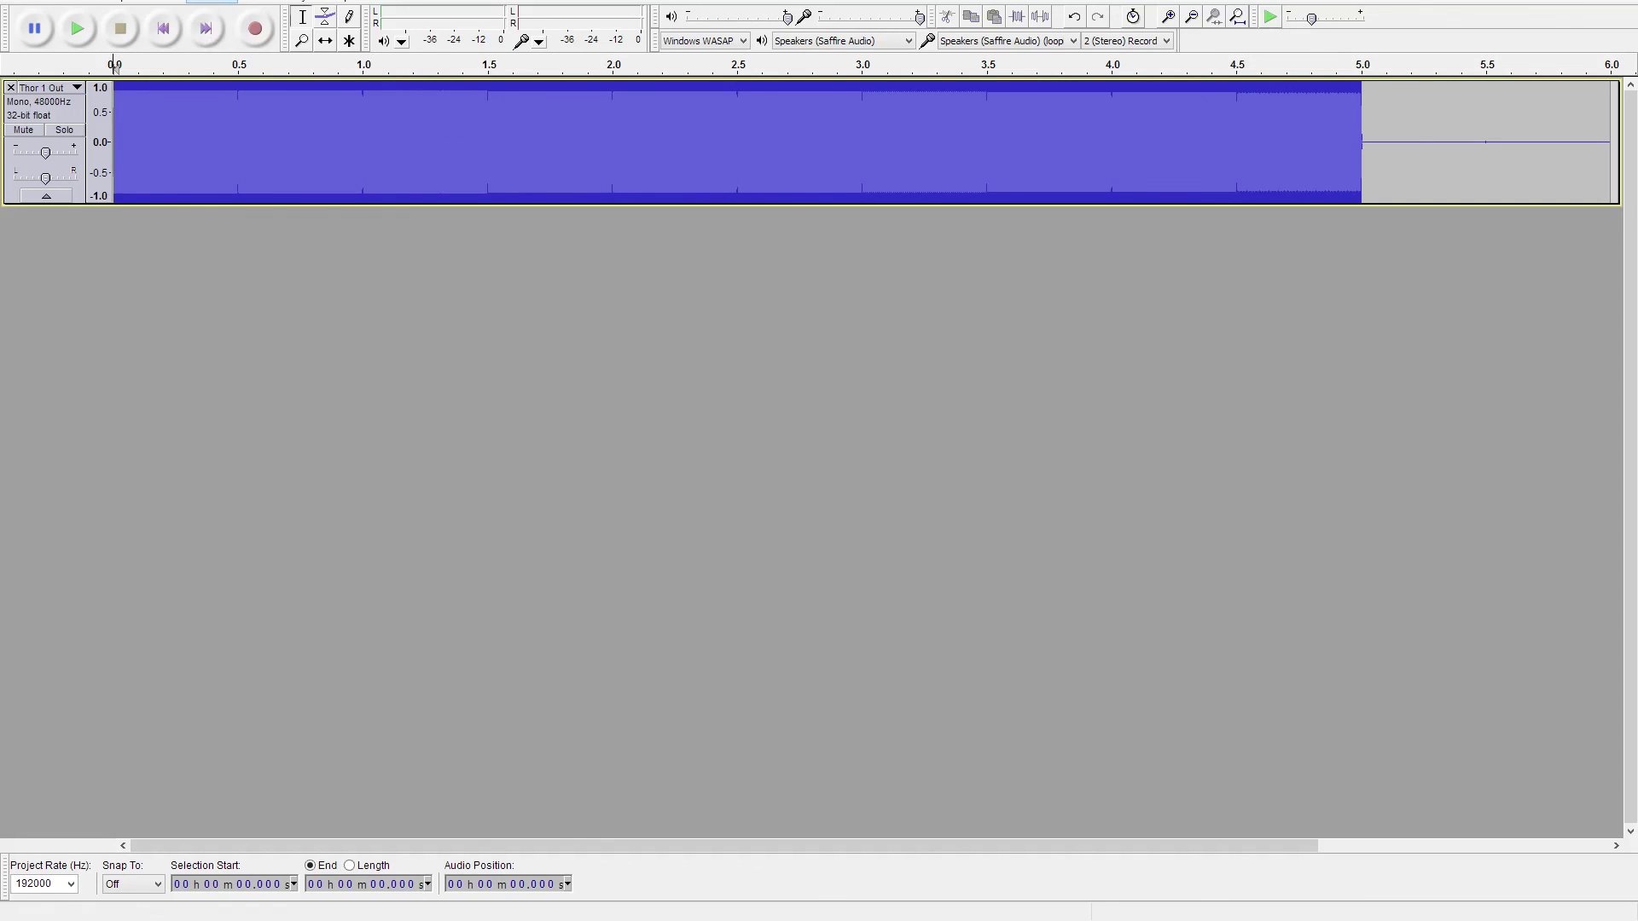
- Normalize the track to -5.0 dB with DC offset removal
click(256, 2)
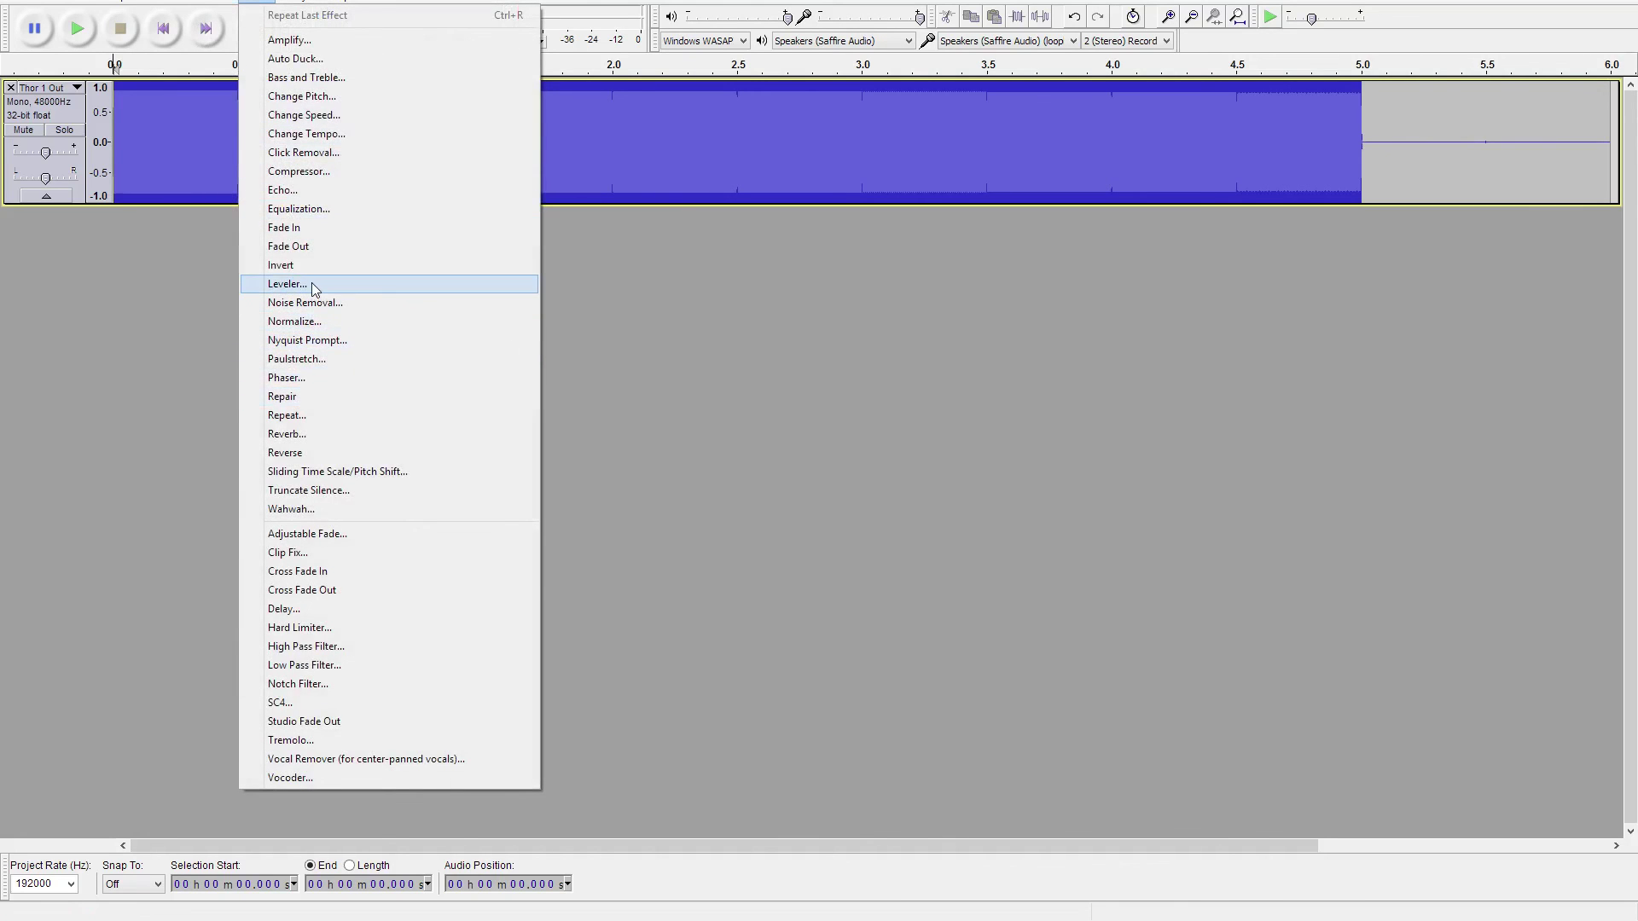
click(312, 321)
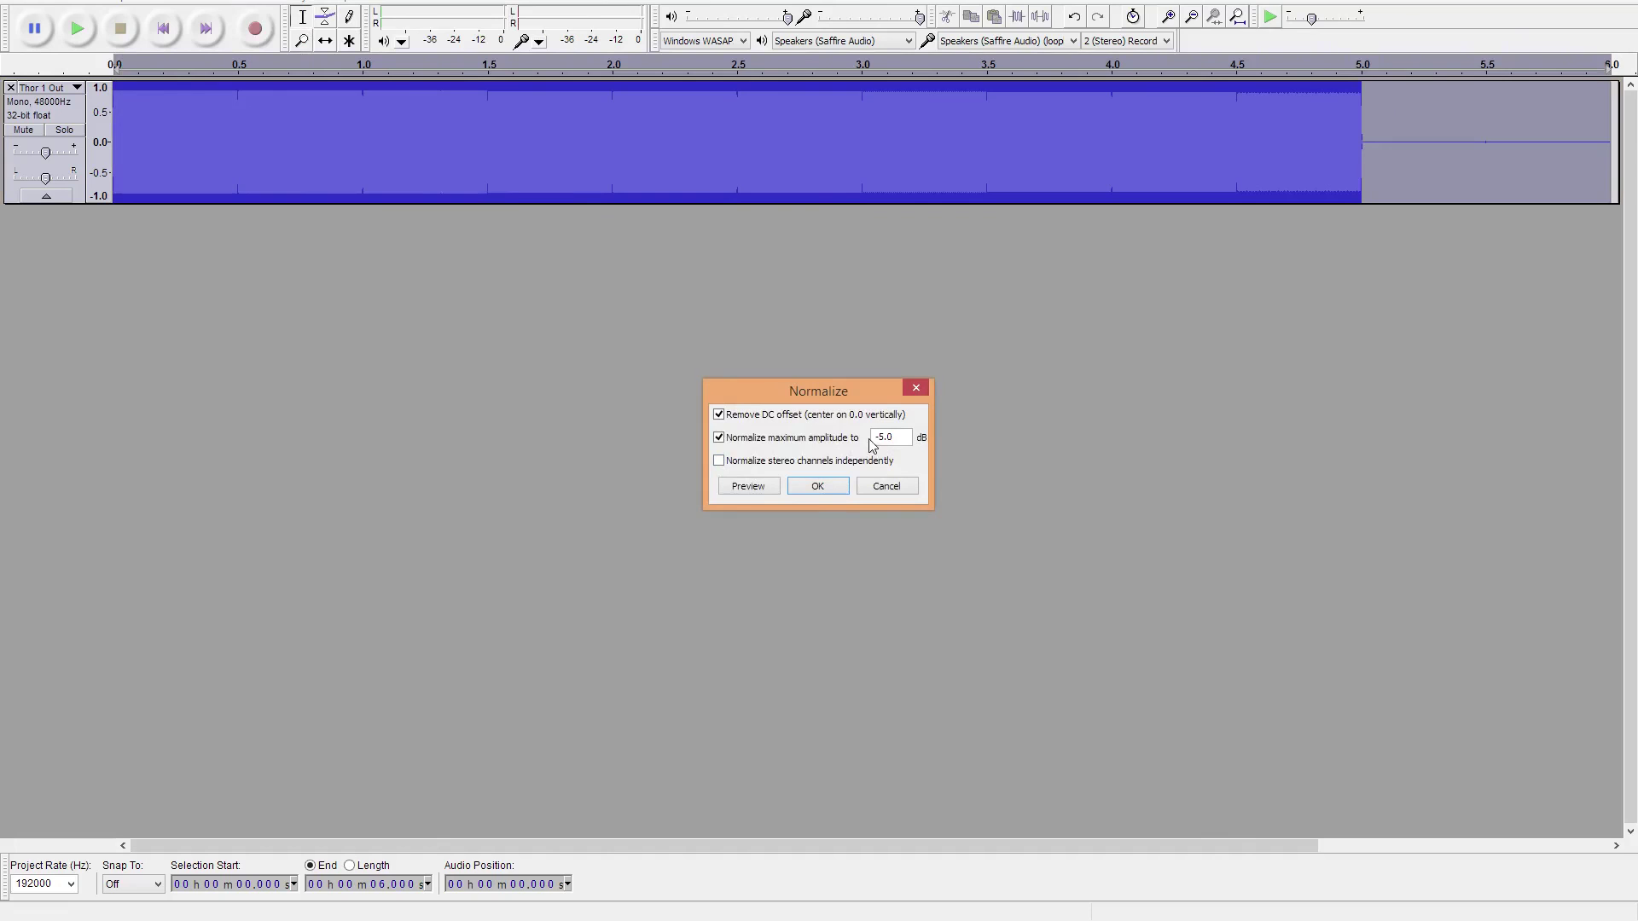
click(816, 486)
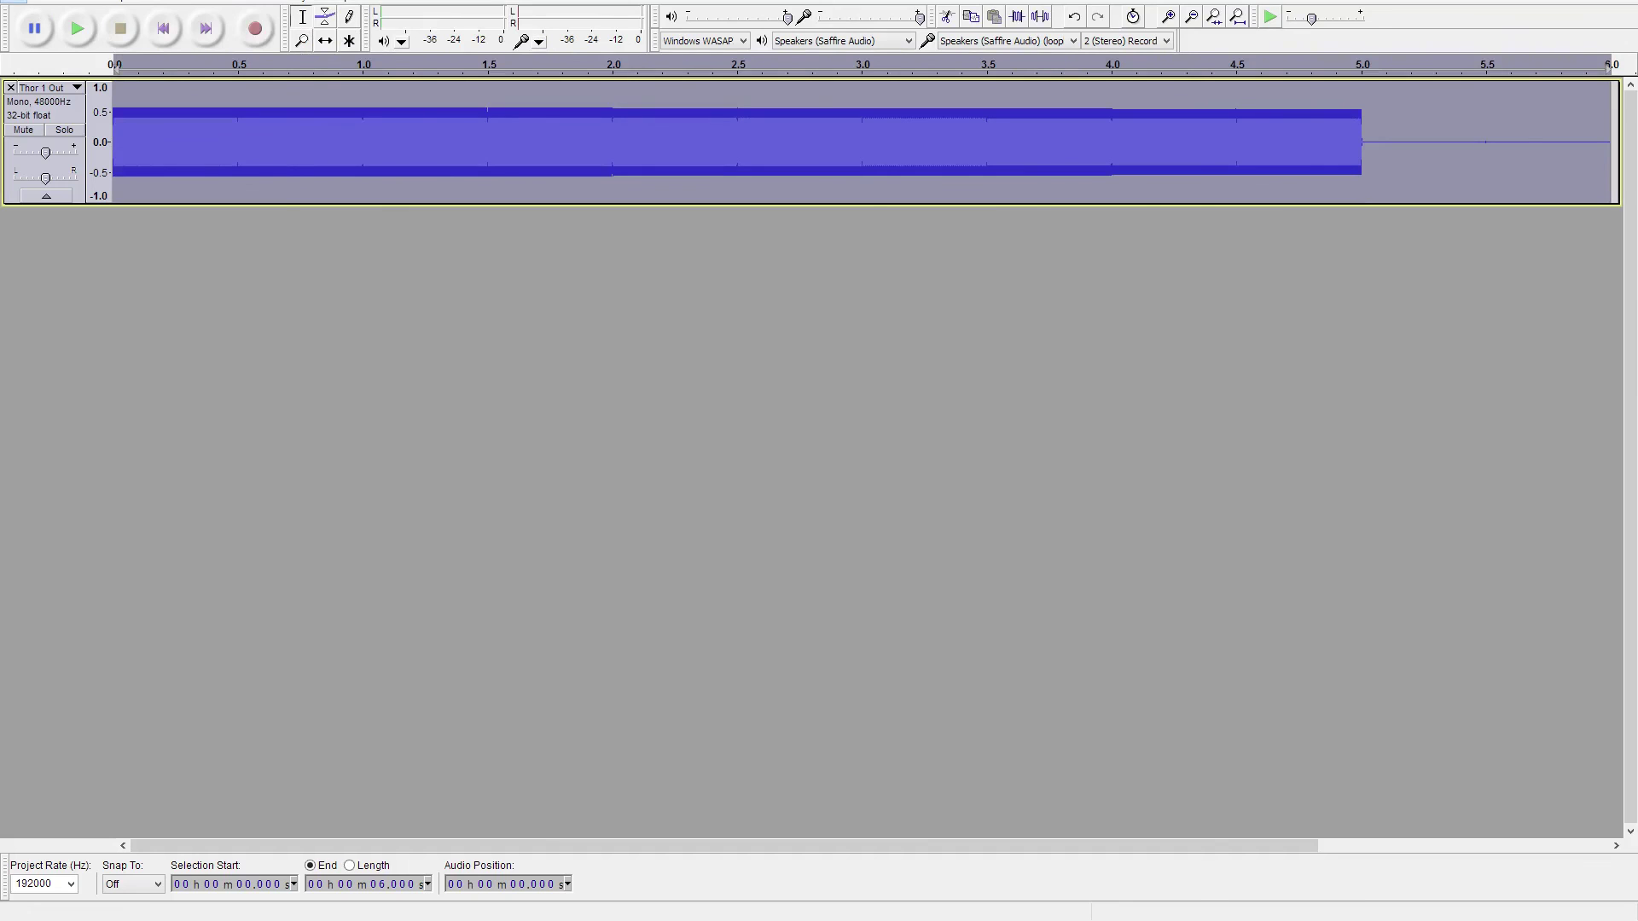
- Export it as Thor 1 Out 1 Left, a 32-bit float WAV, into Videos without metadata
click(12, 1)
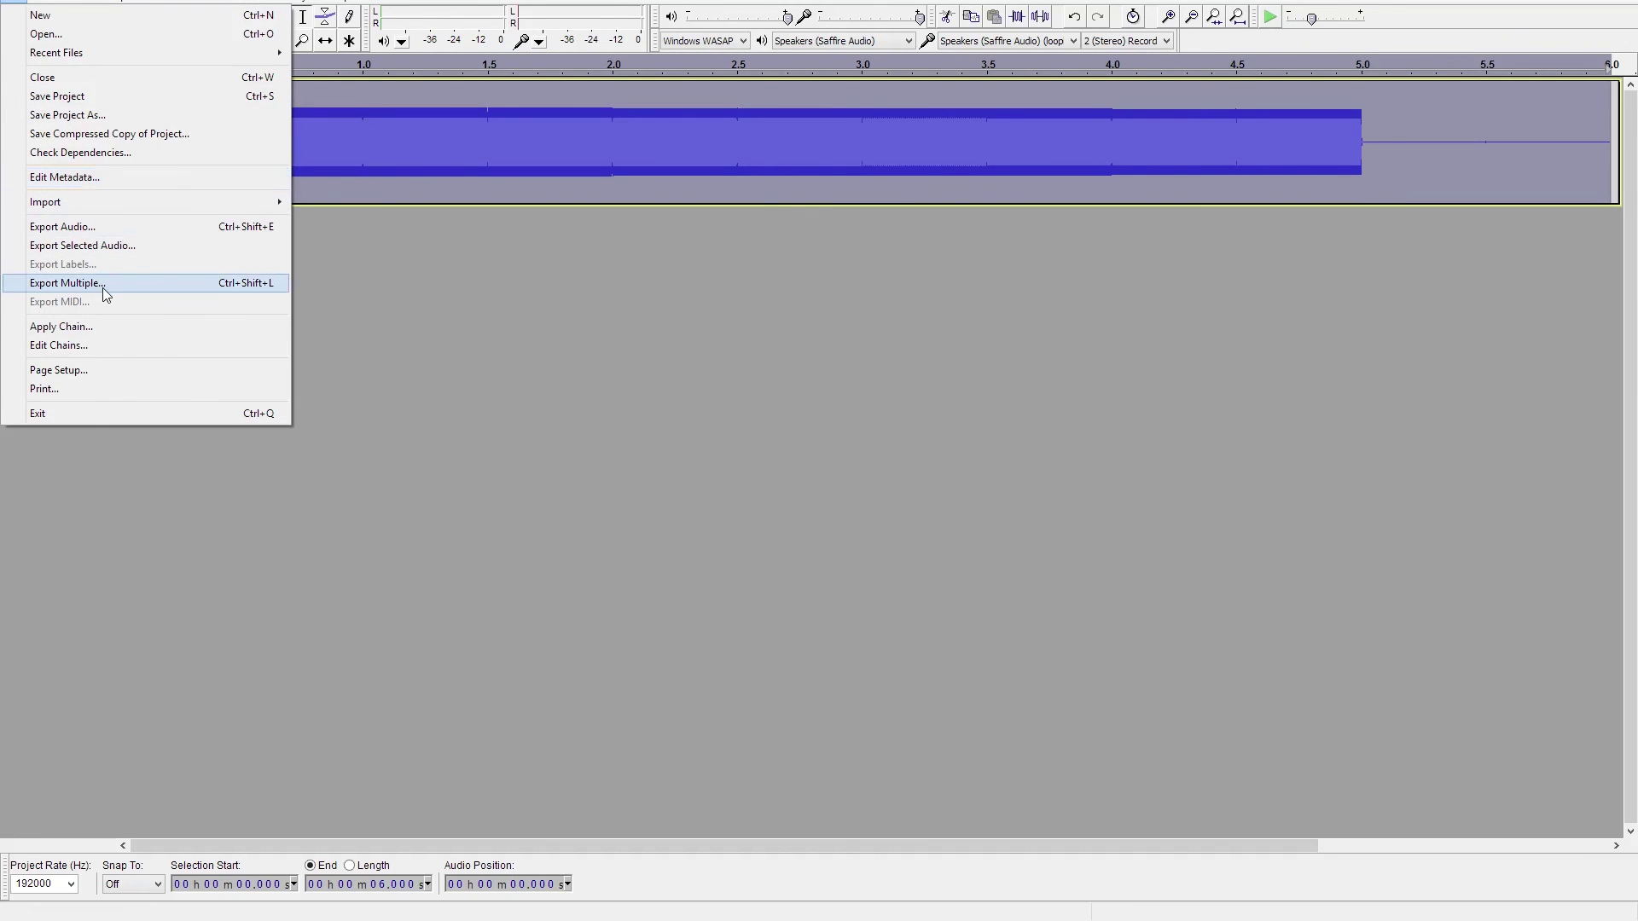
click(120, 226)
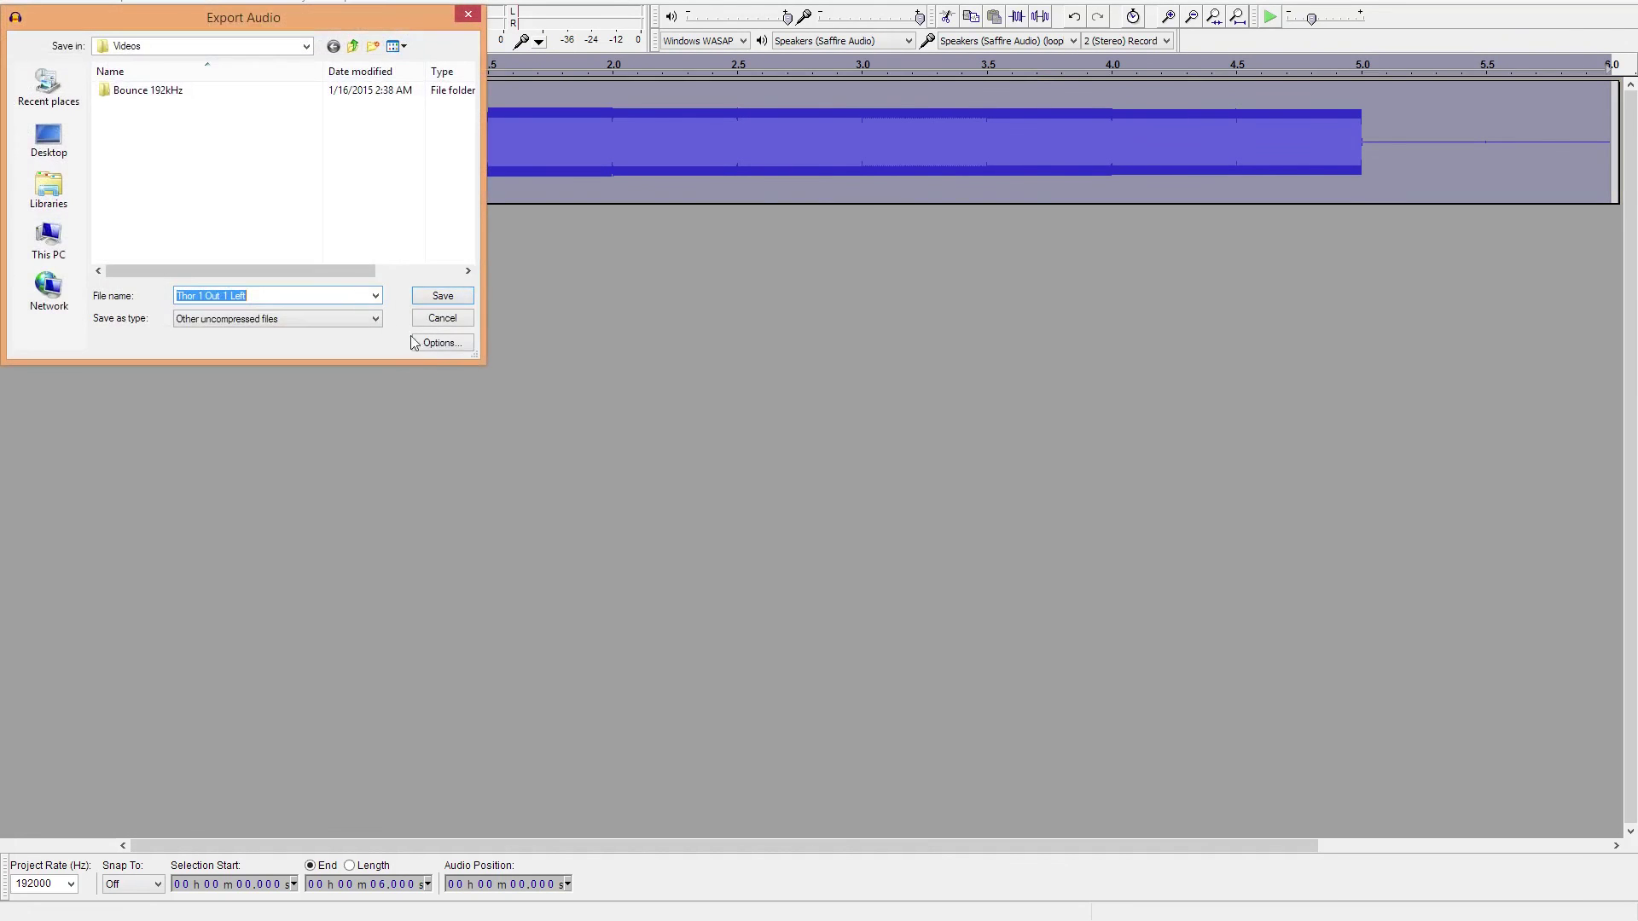
click(438, 342)
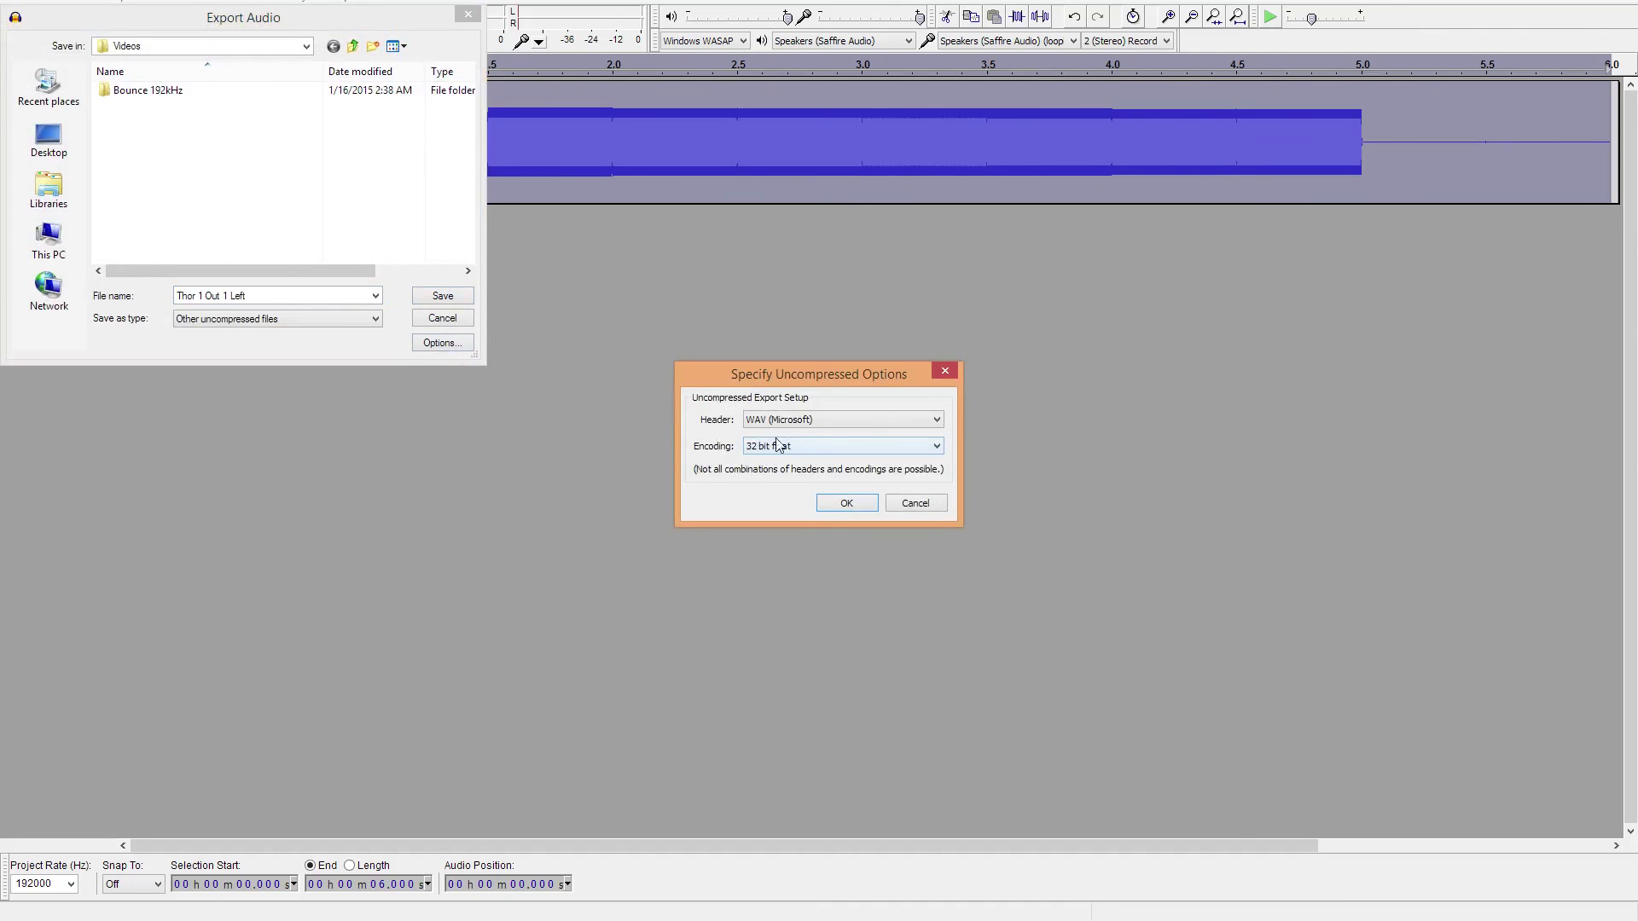
click(847, 502)
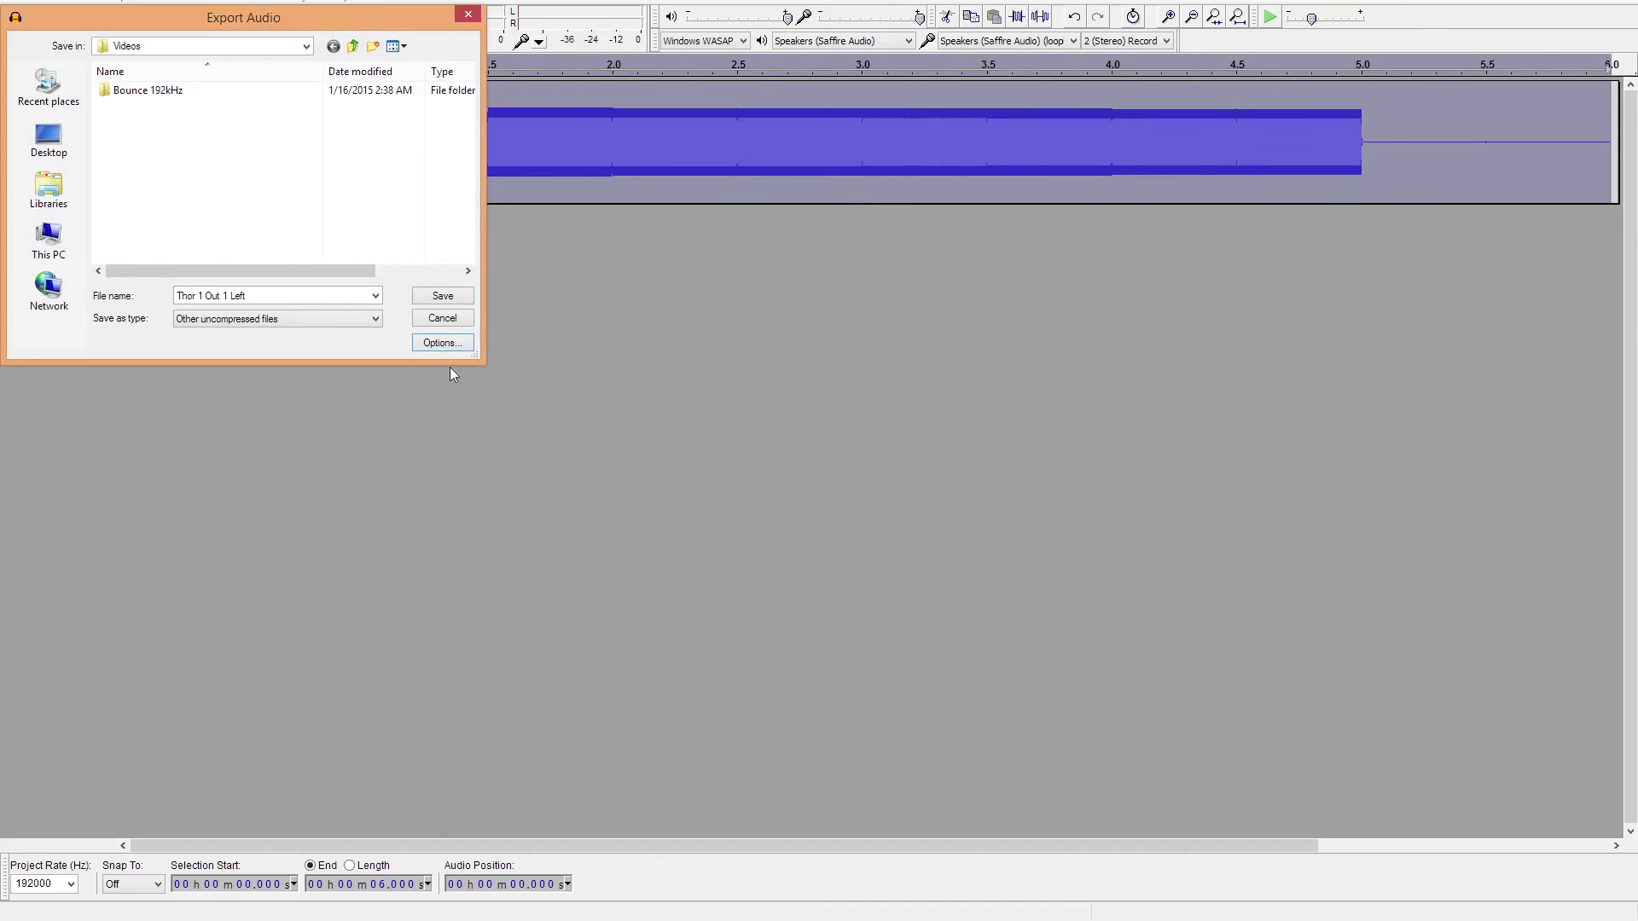
click(428, 299)
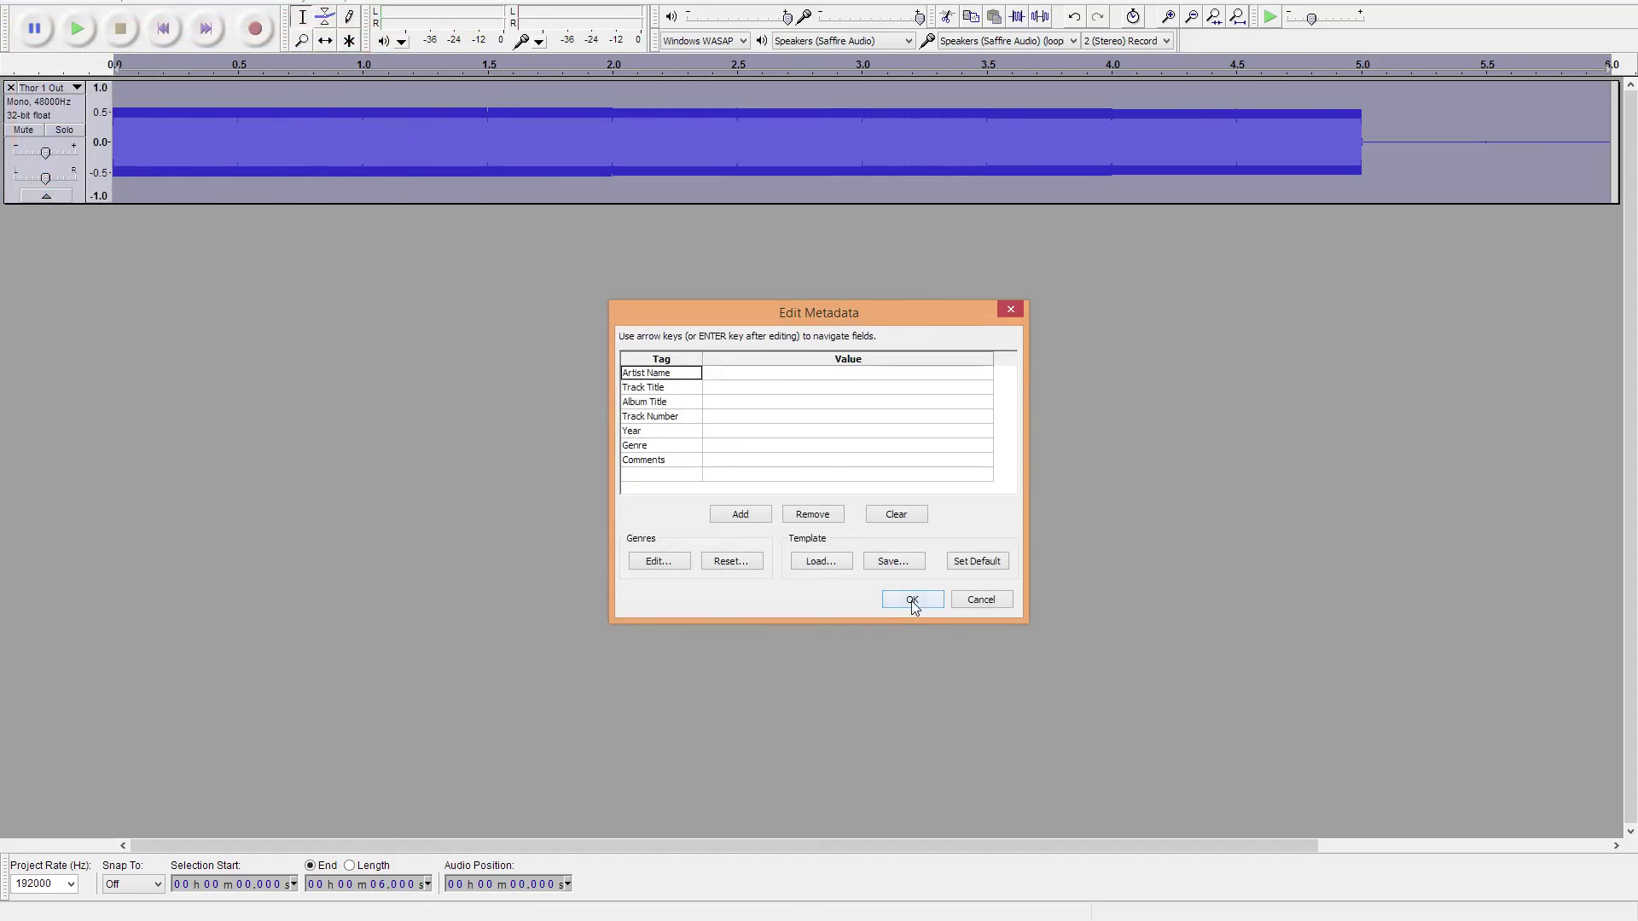
click(912, 601)
- Back in Reason, create Audio Track 2, disarm recording, and import Thor 1 Out 1 Left.wav from Videos
key(alt+Tab)
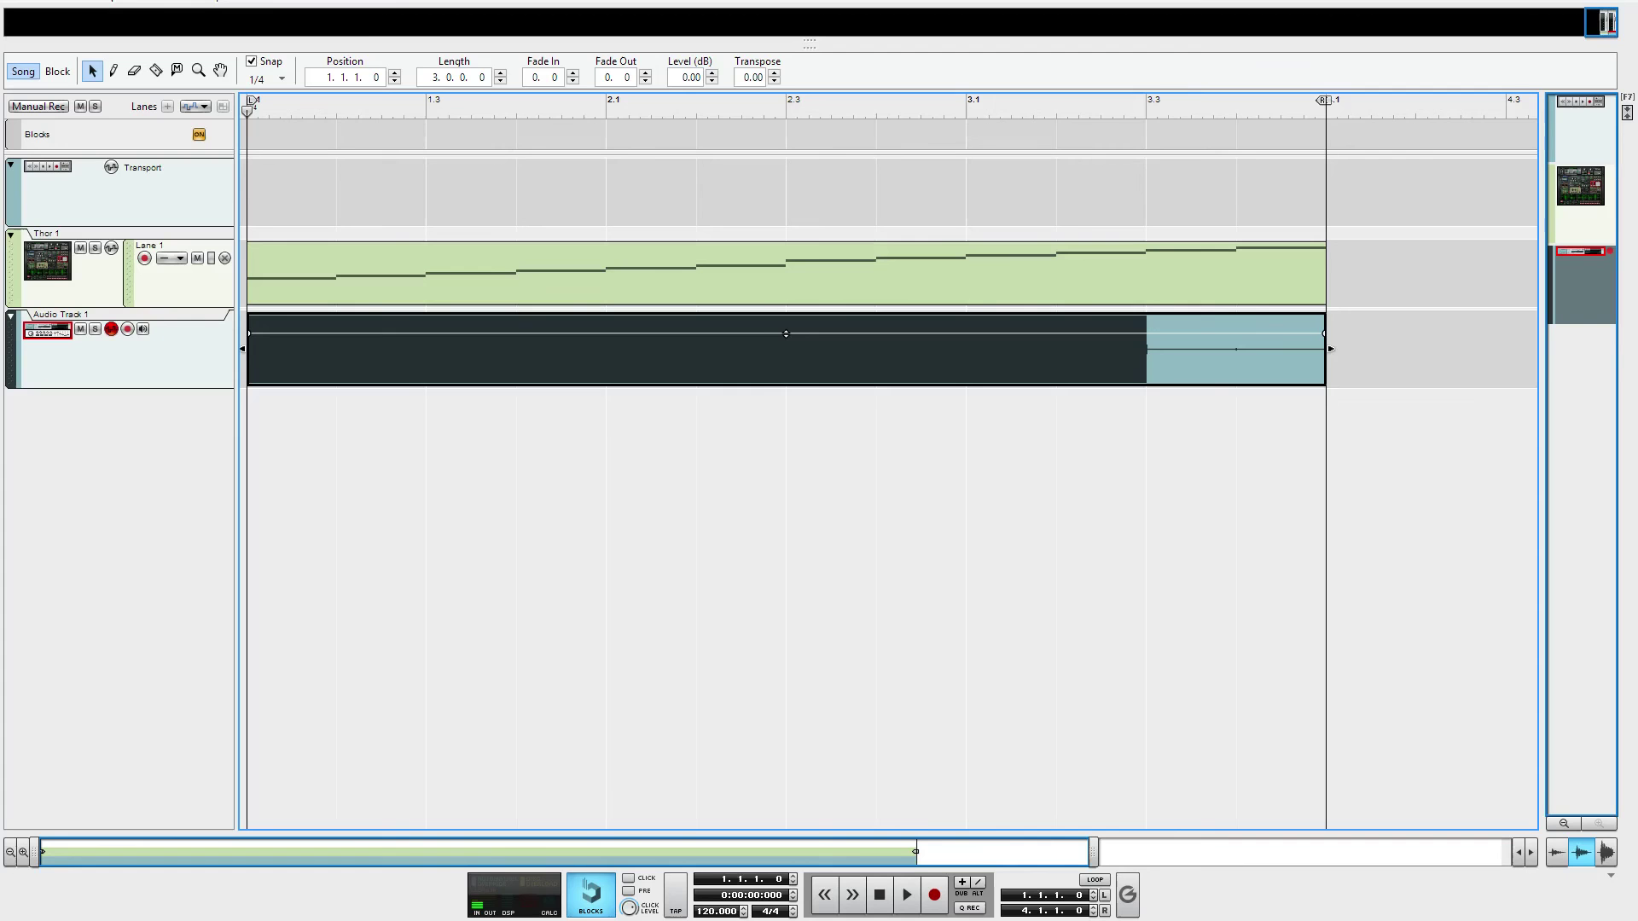
right_click(121, 510)
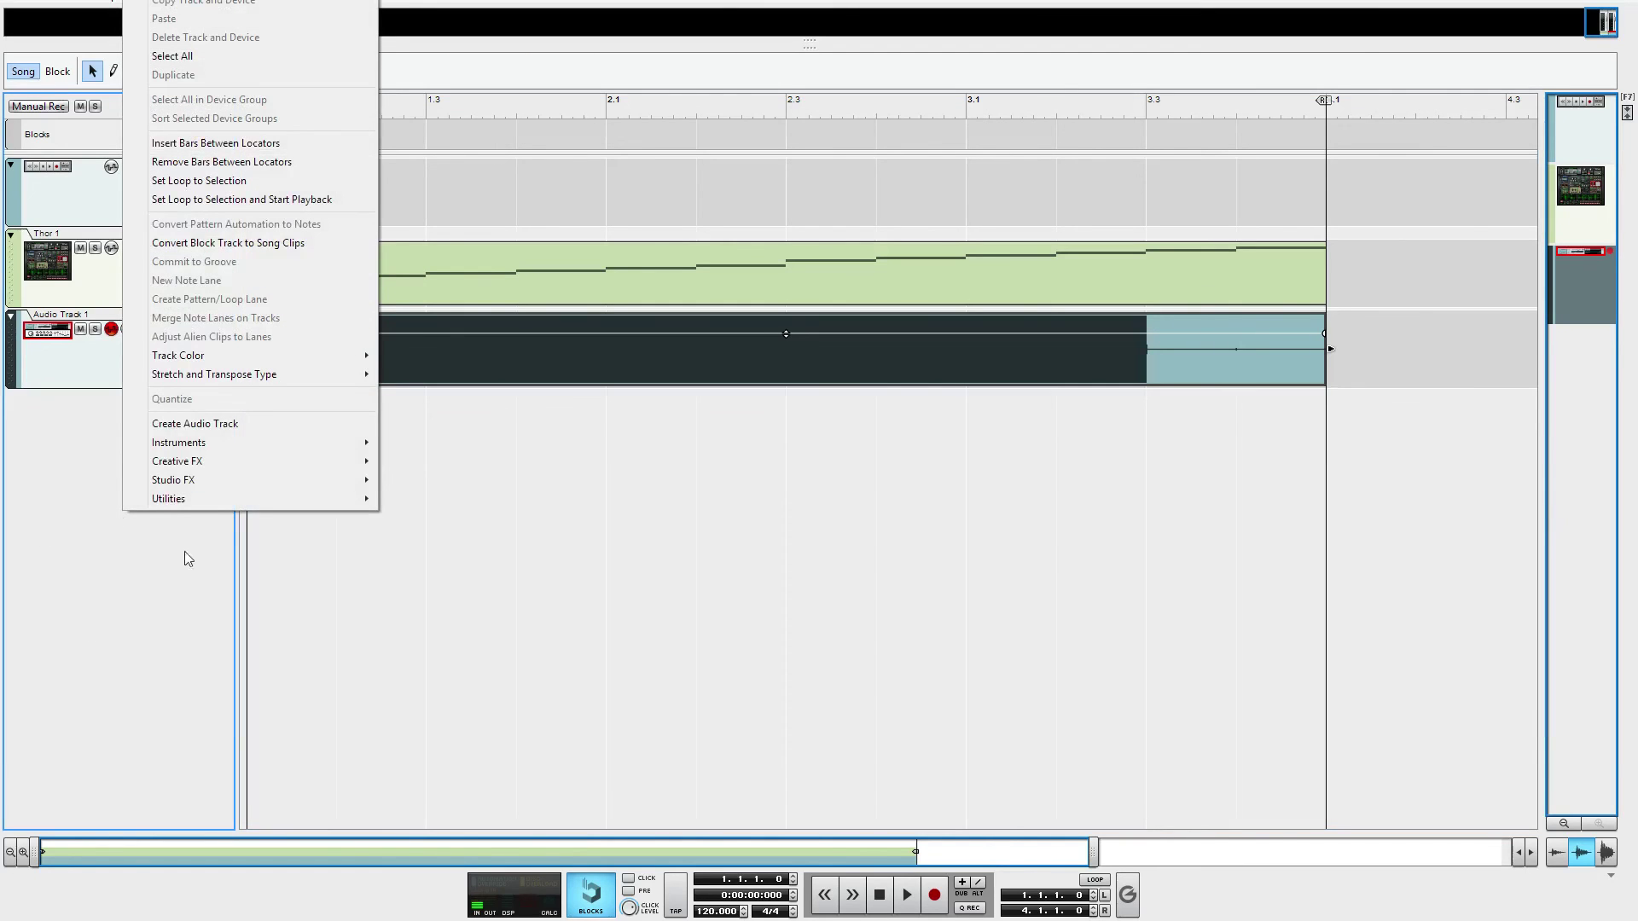
click(202, 425)
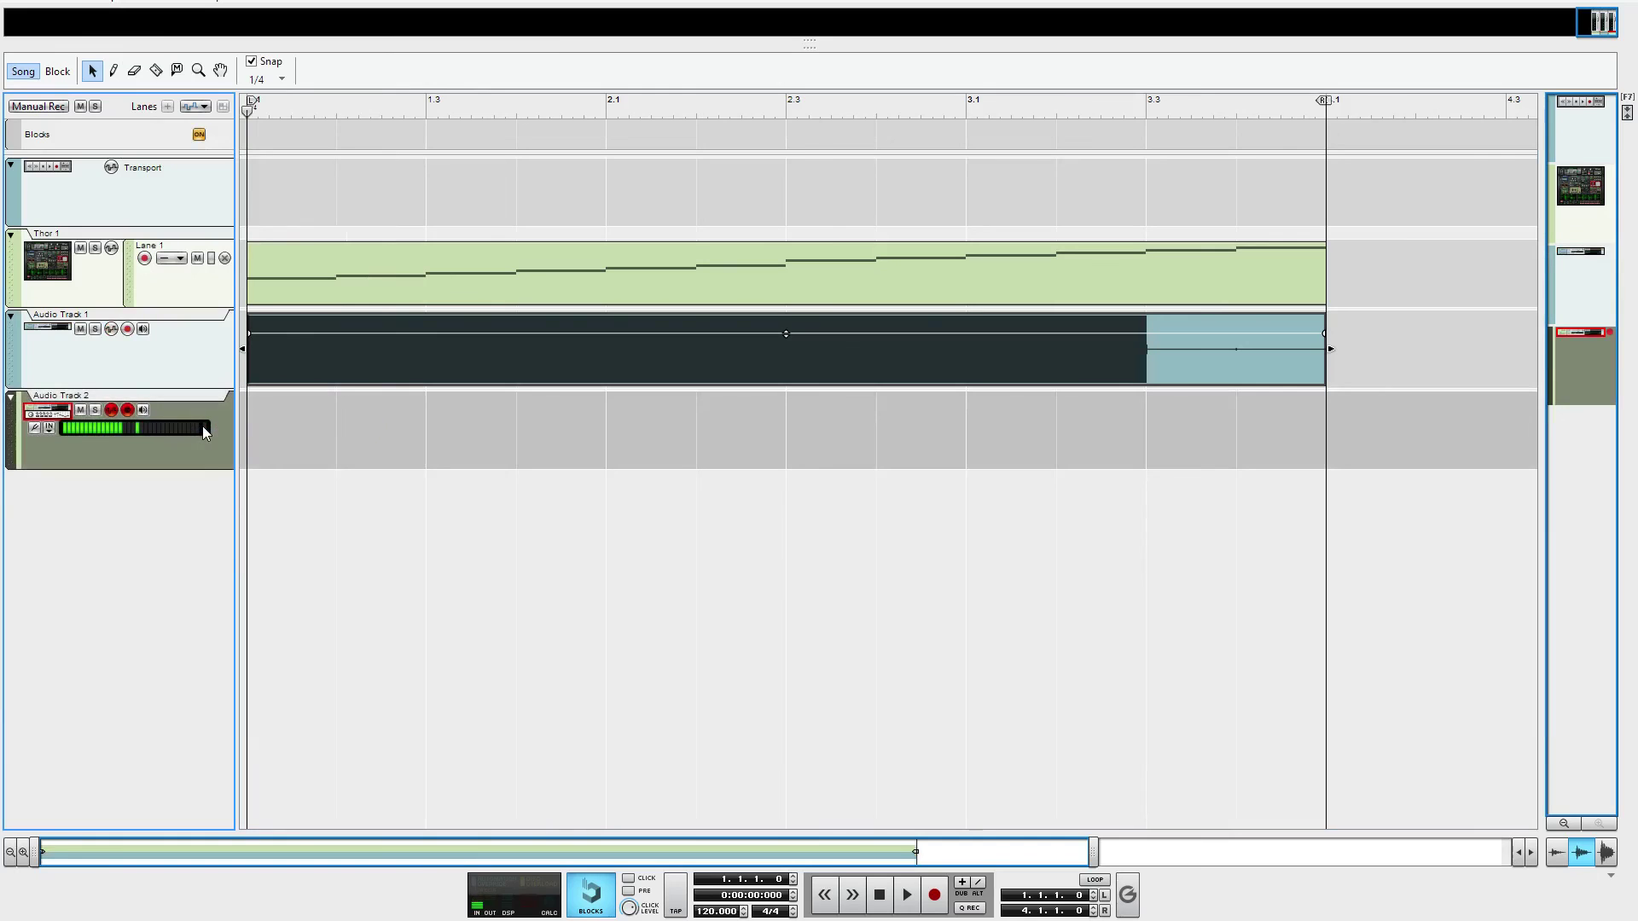
click(132, 413)
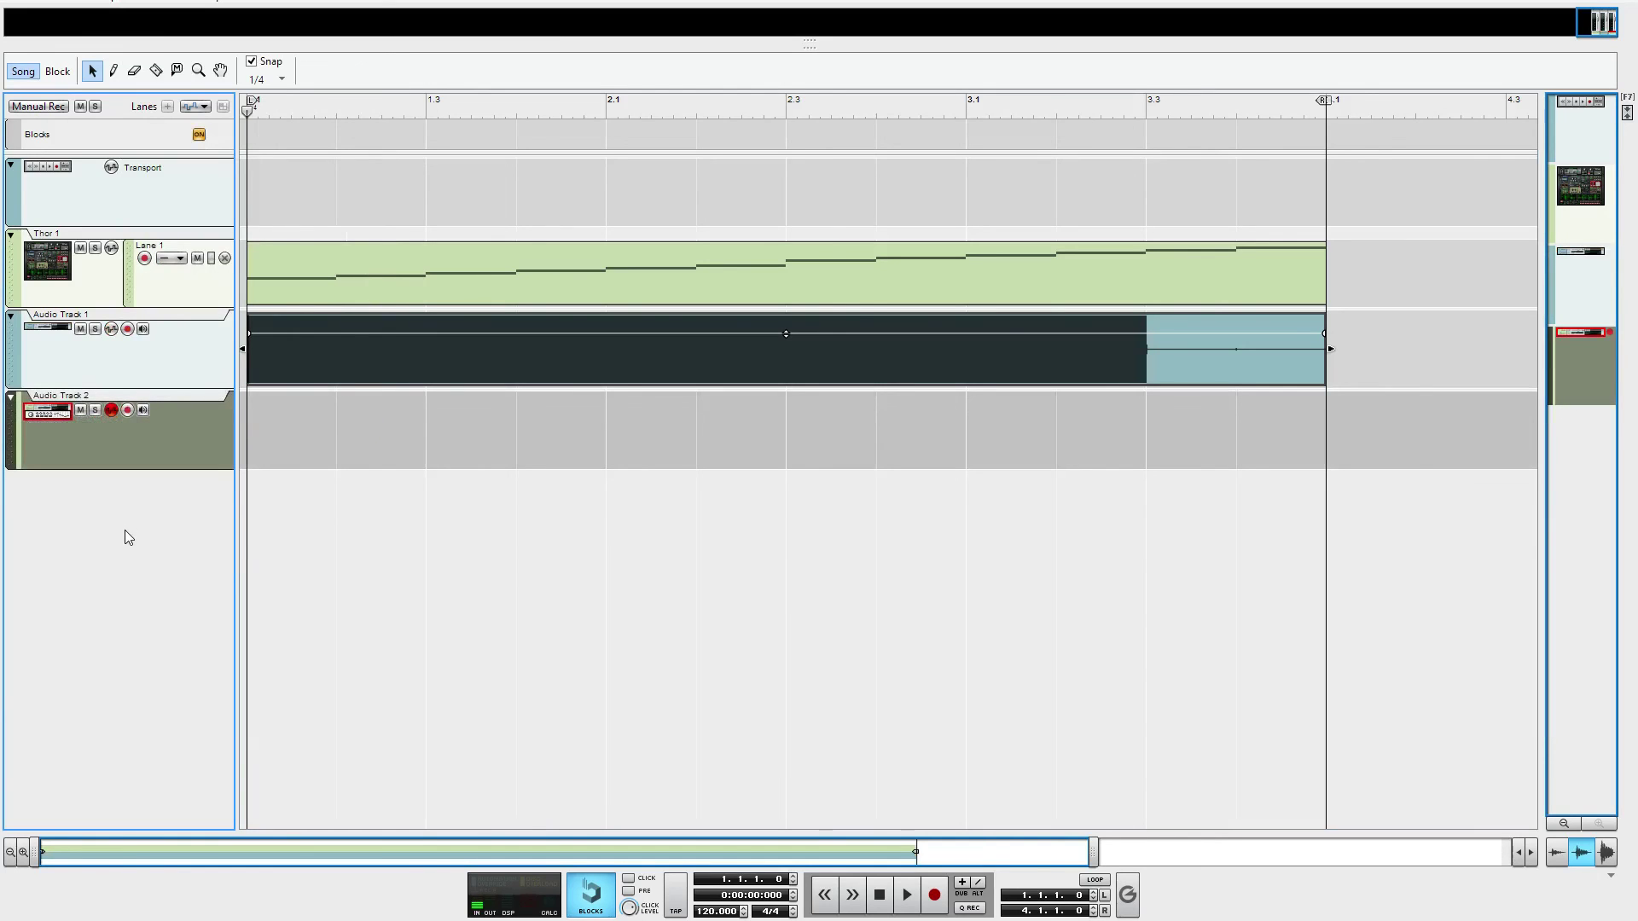
key(ctrl+i)
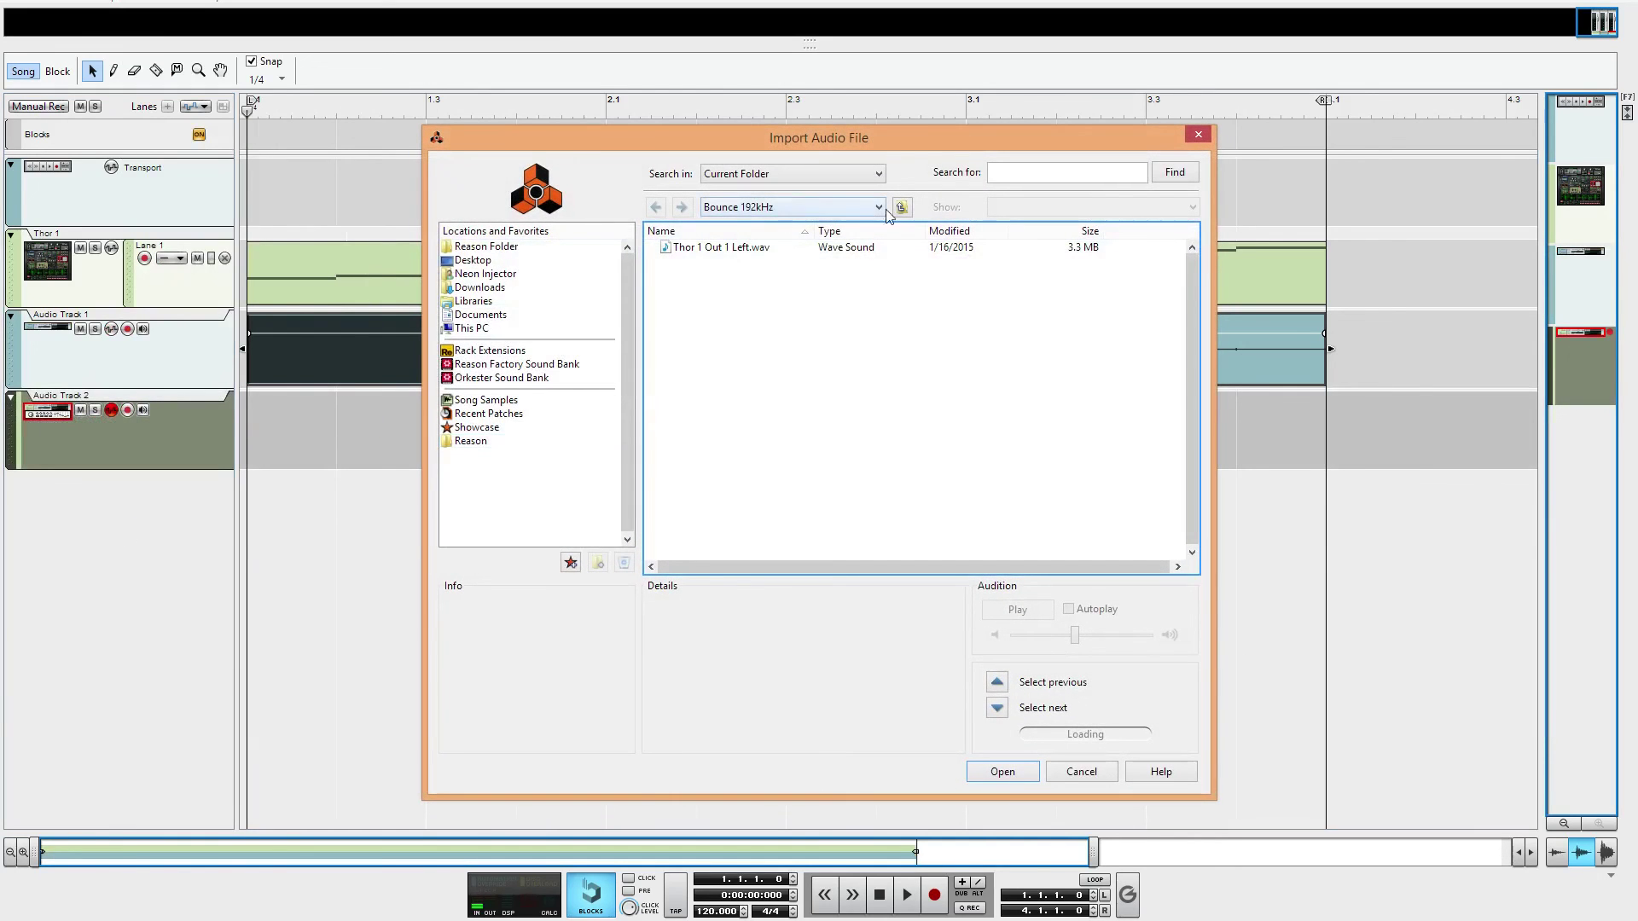
click(902, 207)
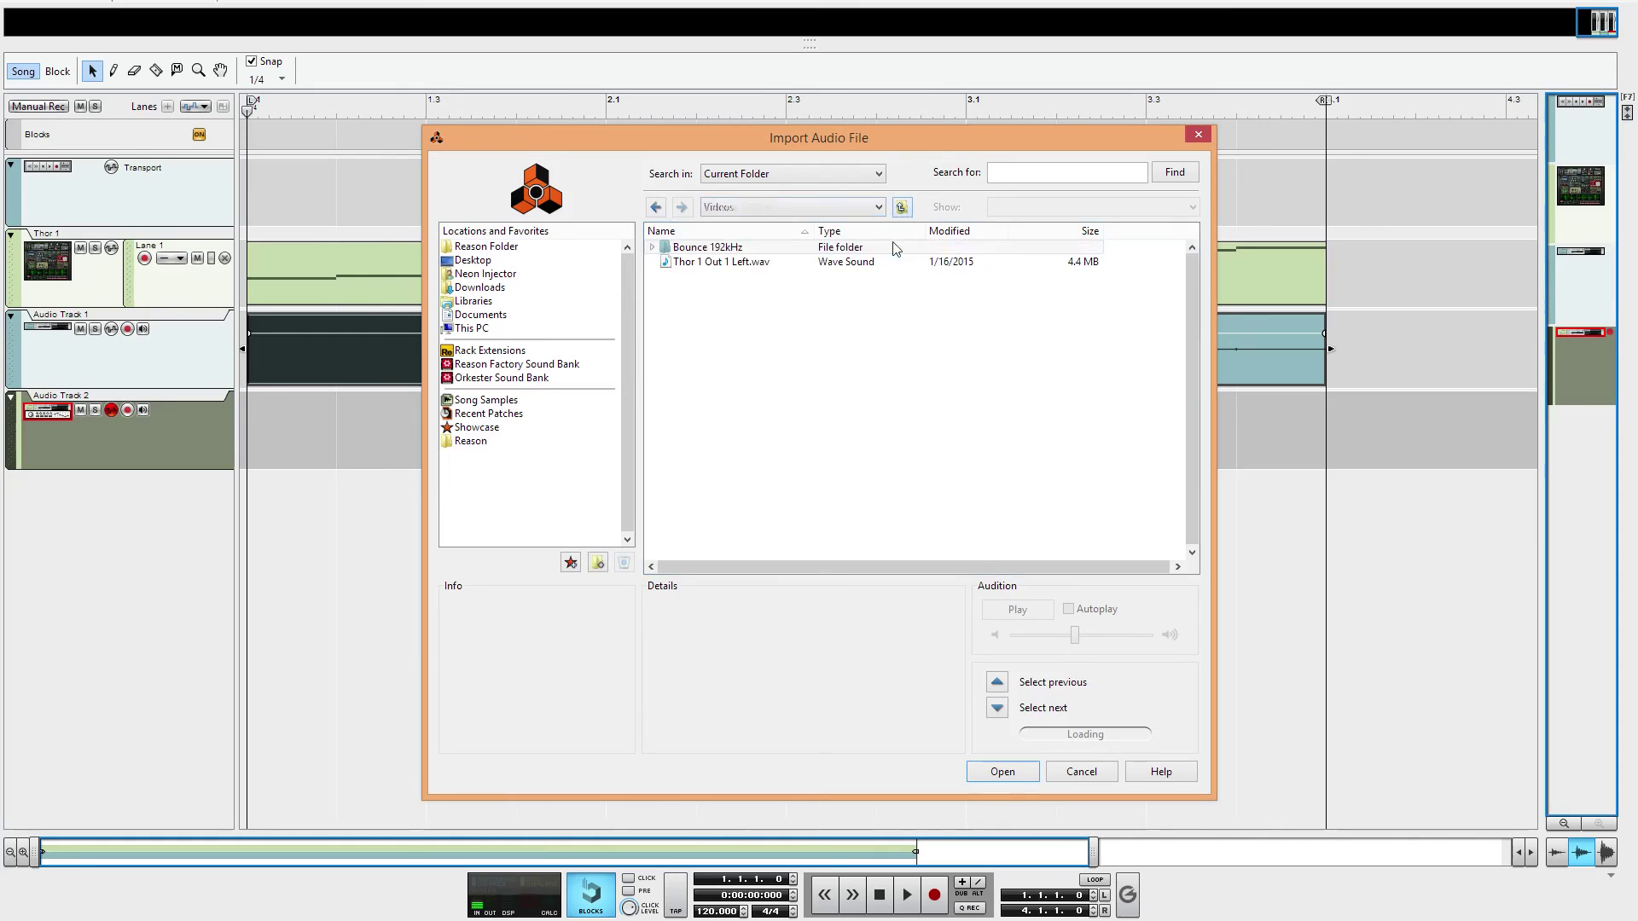
double_click(706, 264)
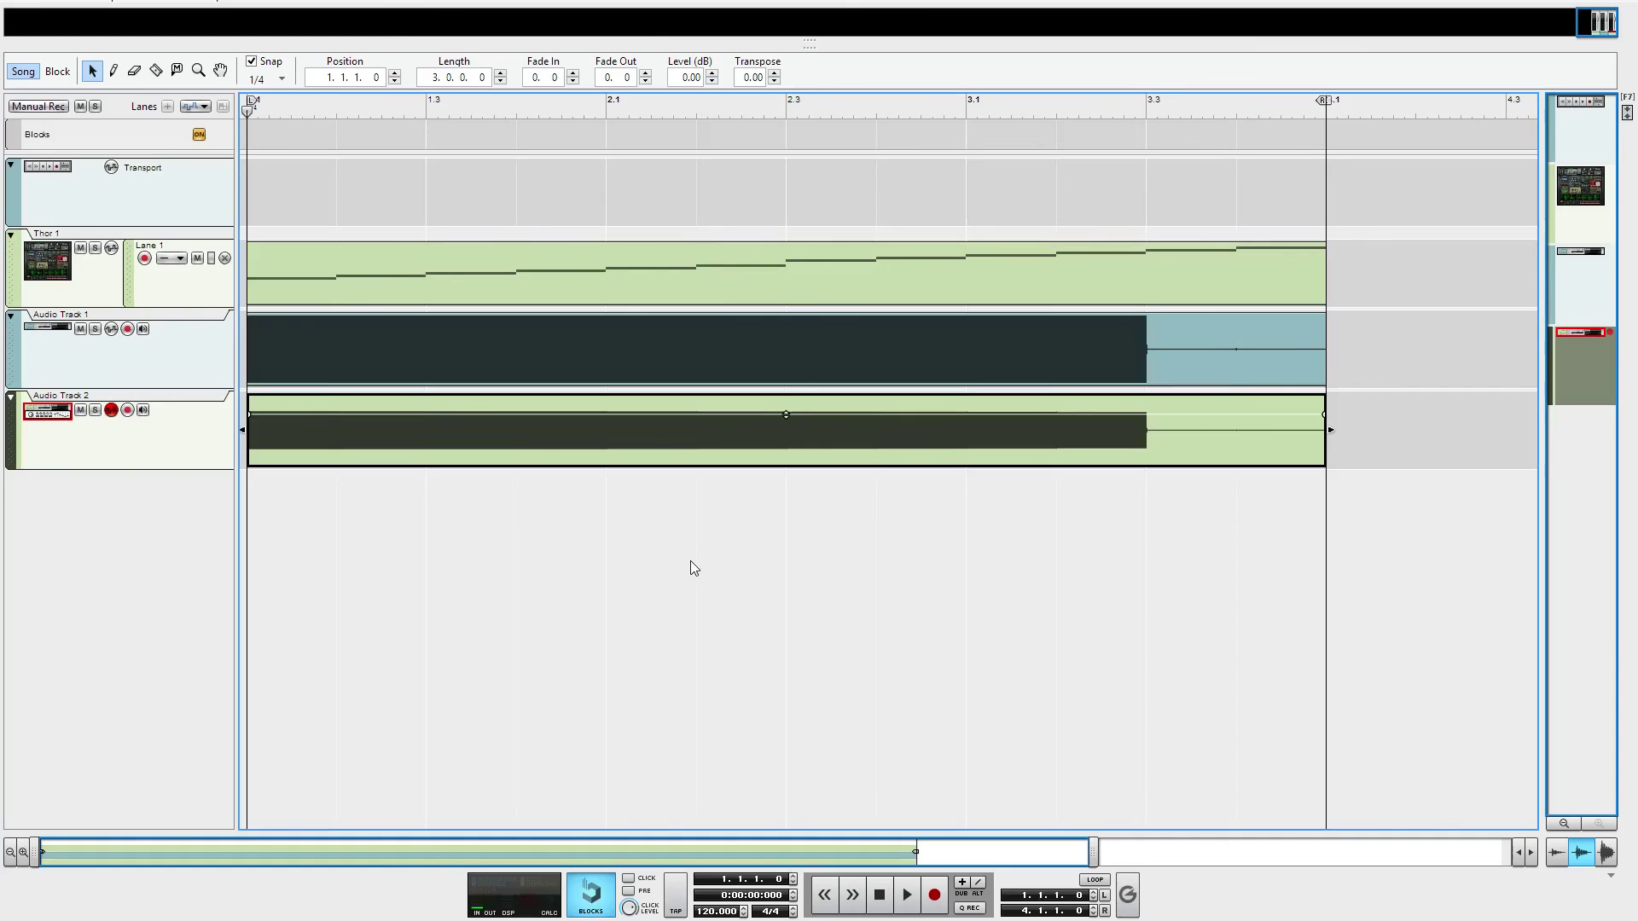
- Set Audio Track 1's comp lane Level to -4.99 dB, then select Audio Track 2's clip
right_click(484, 361)
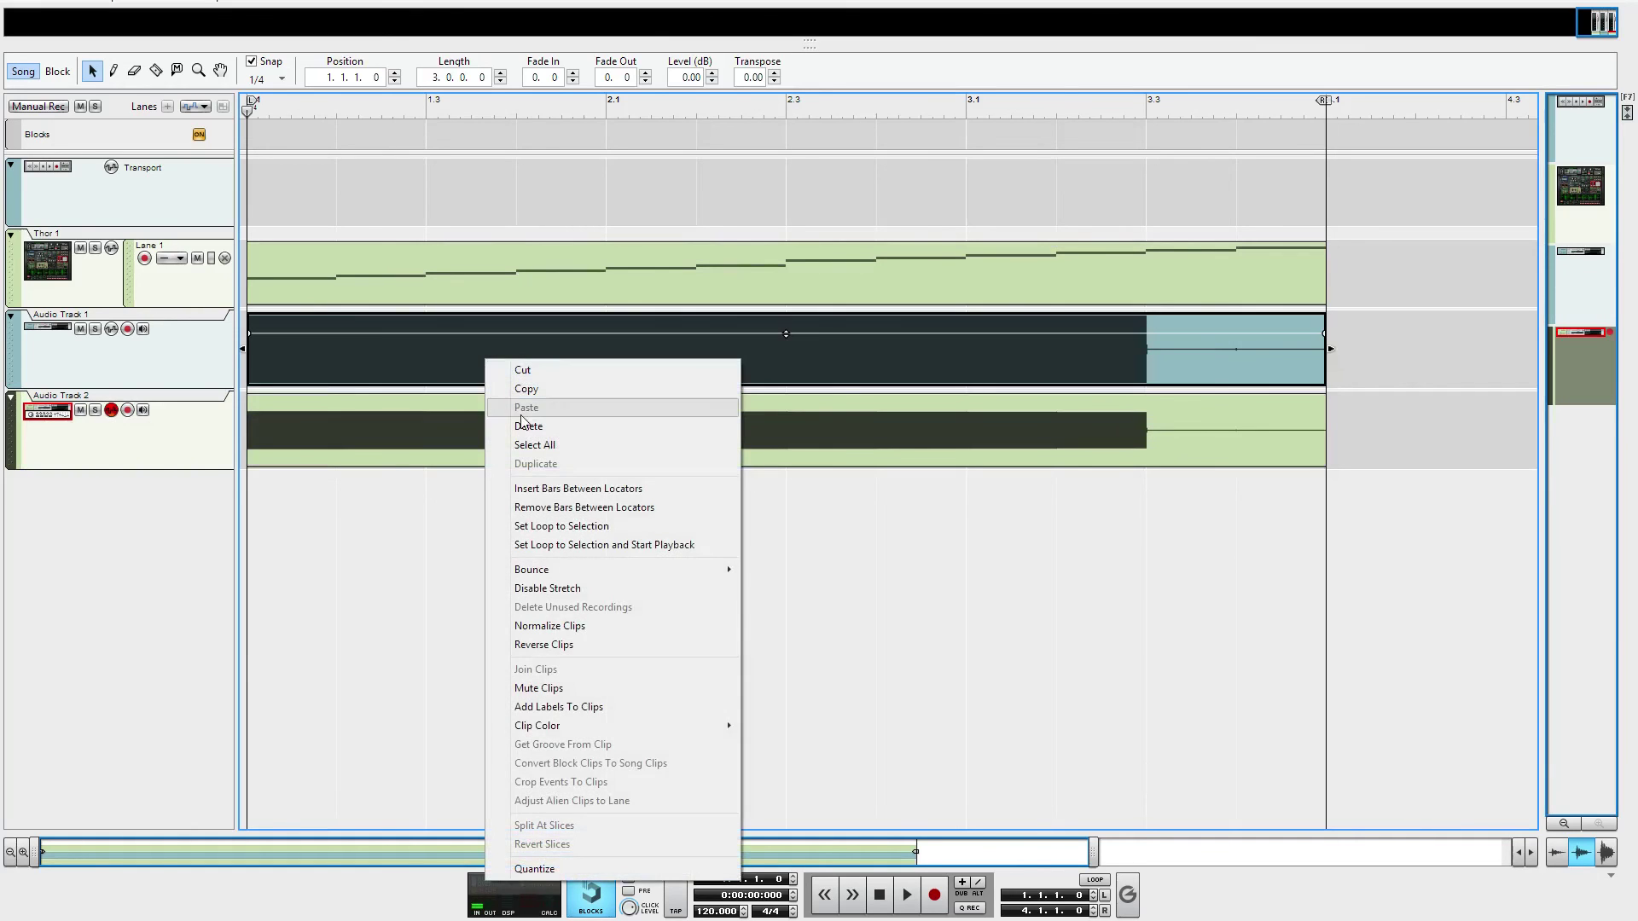
double_click(401, 362)
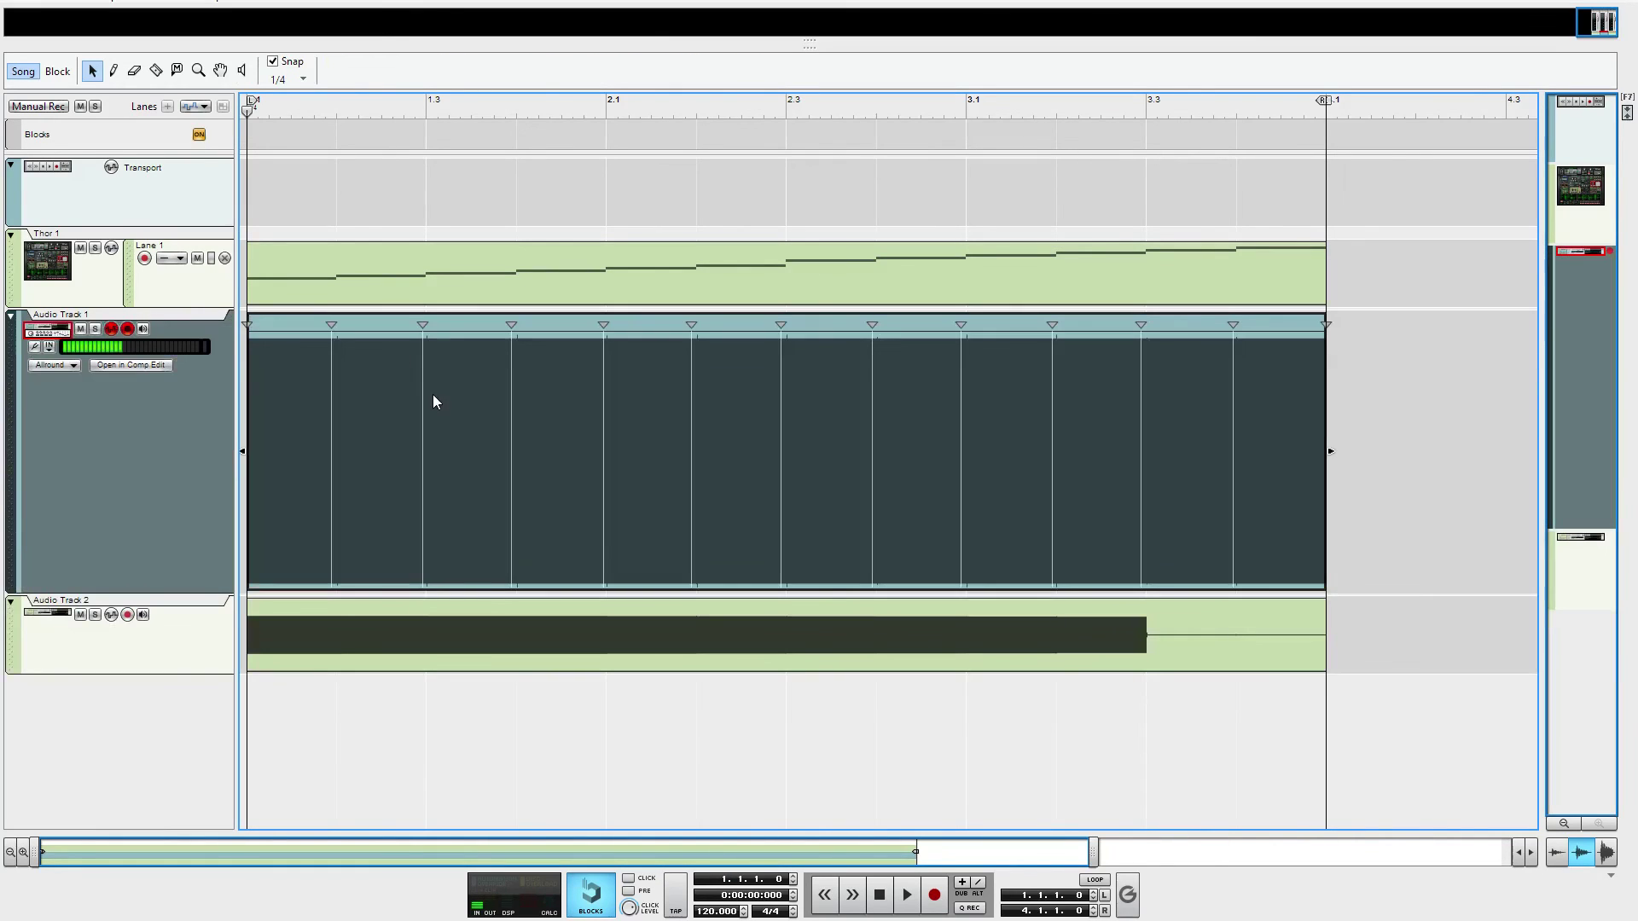
click(125, 365)
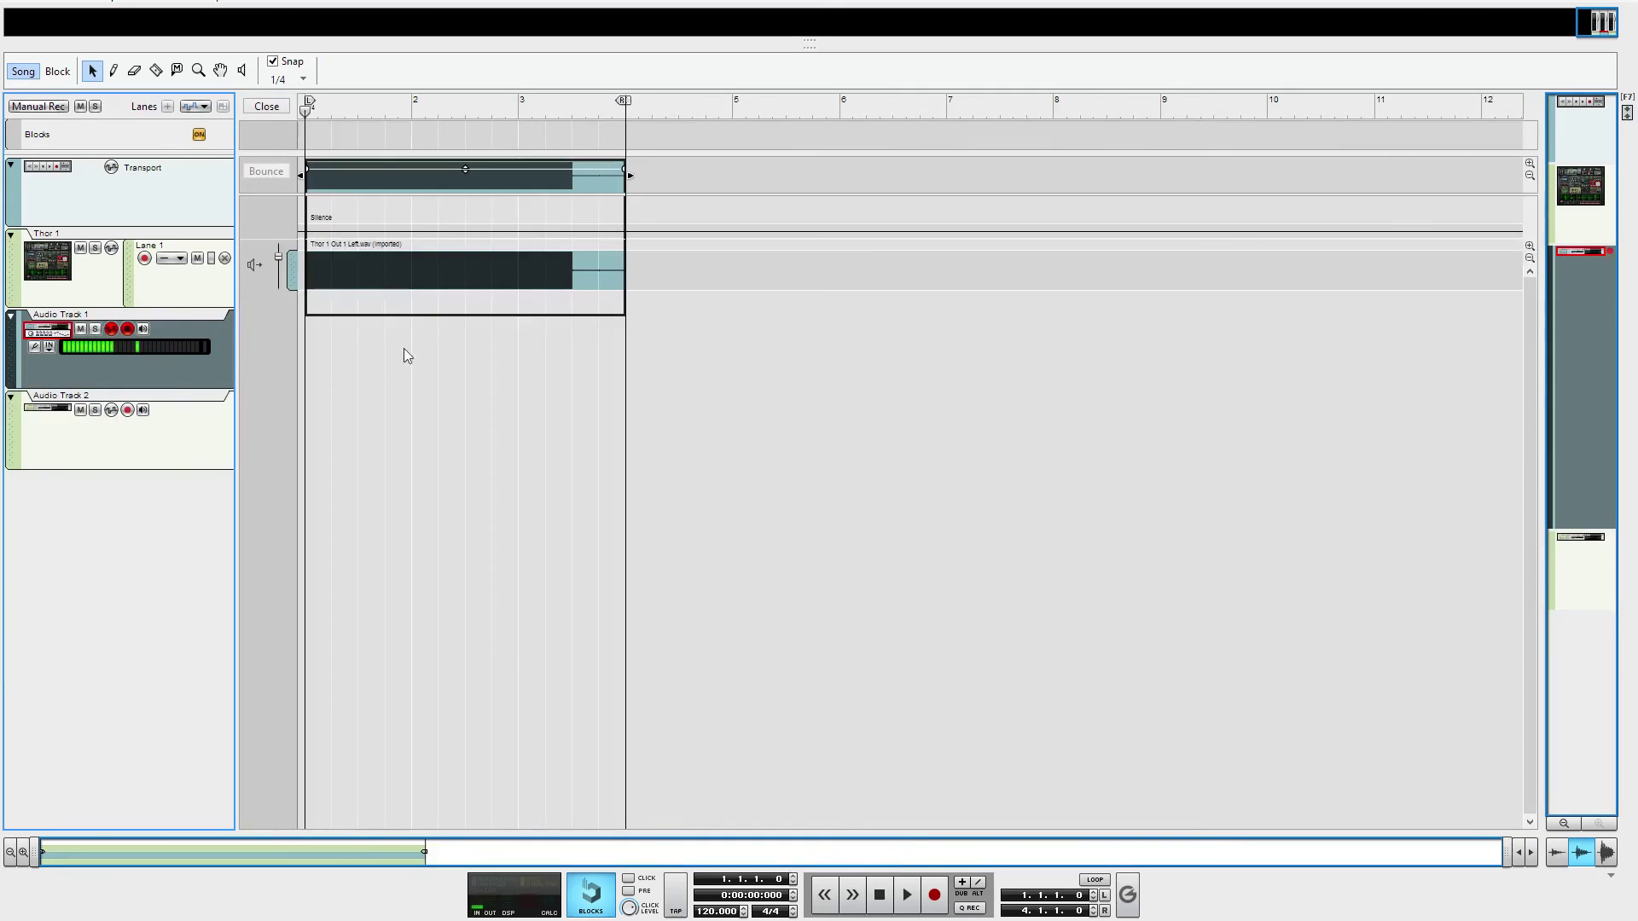
click(391, 282)
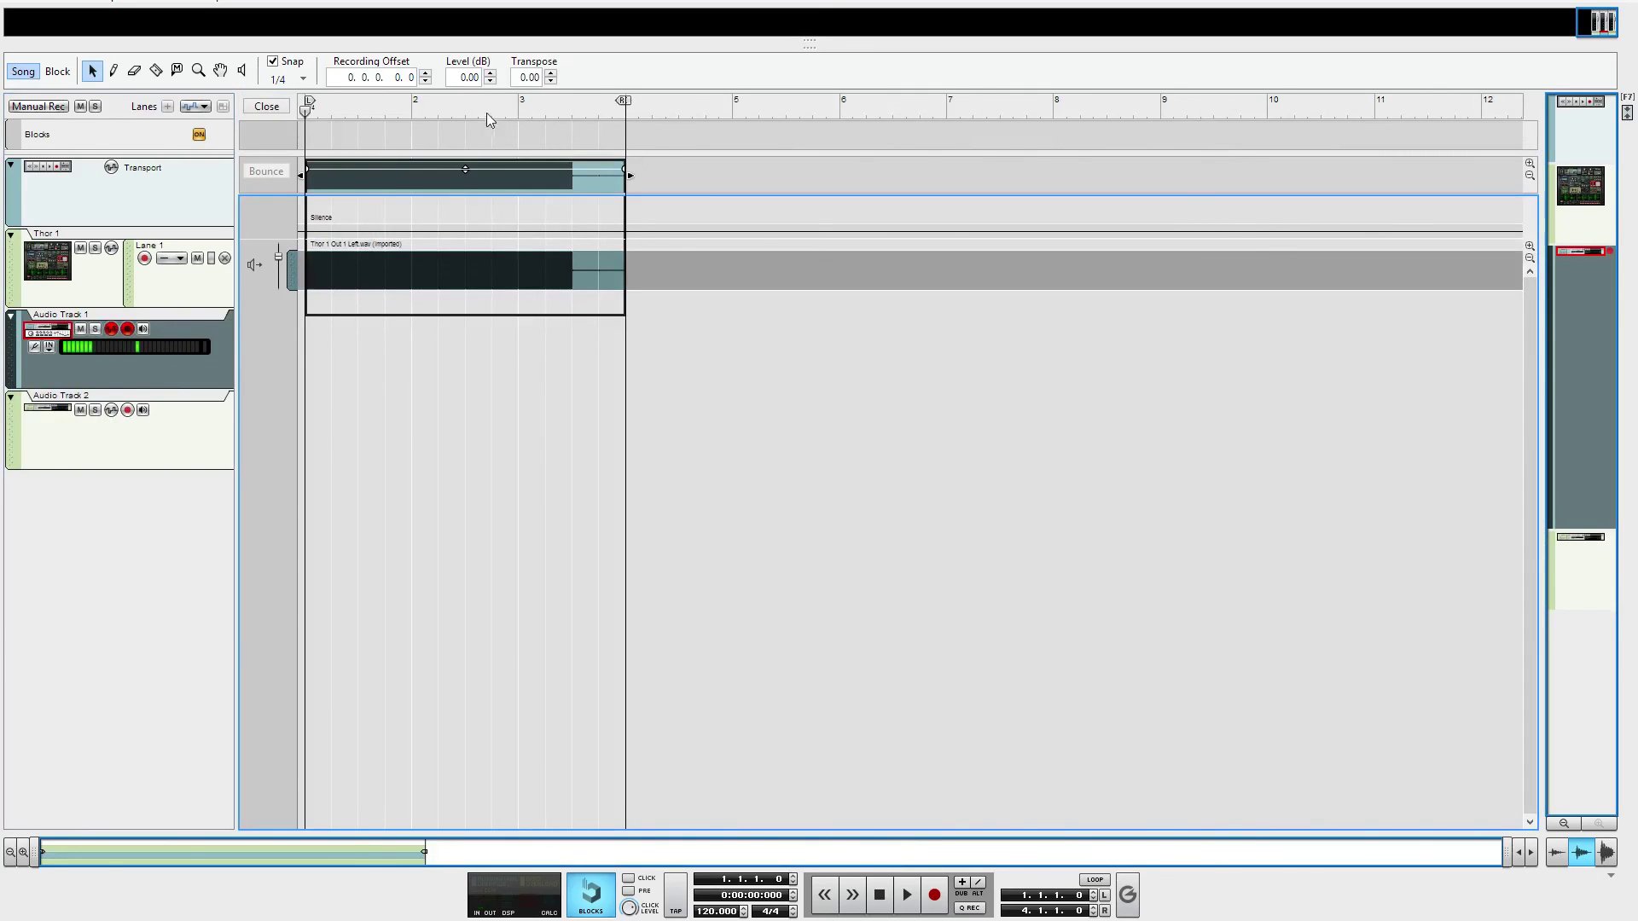
click(462, 78)
text(-4.99)
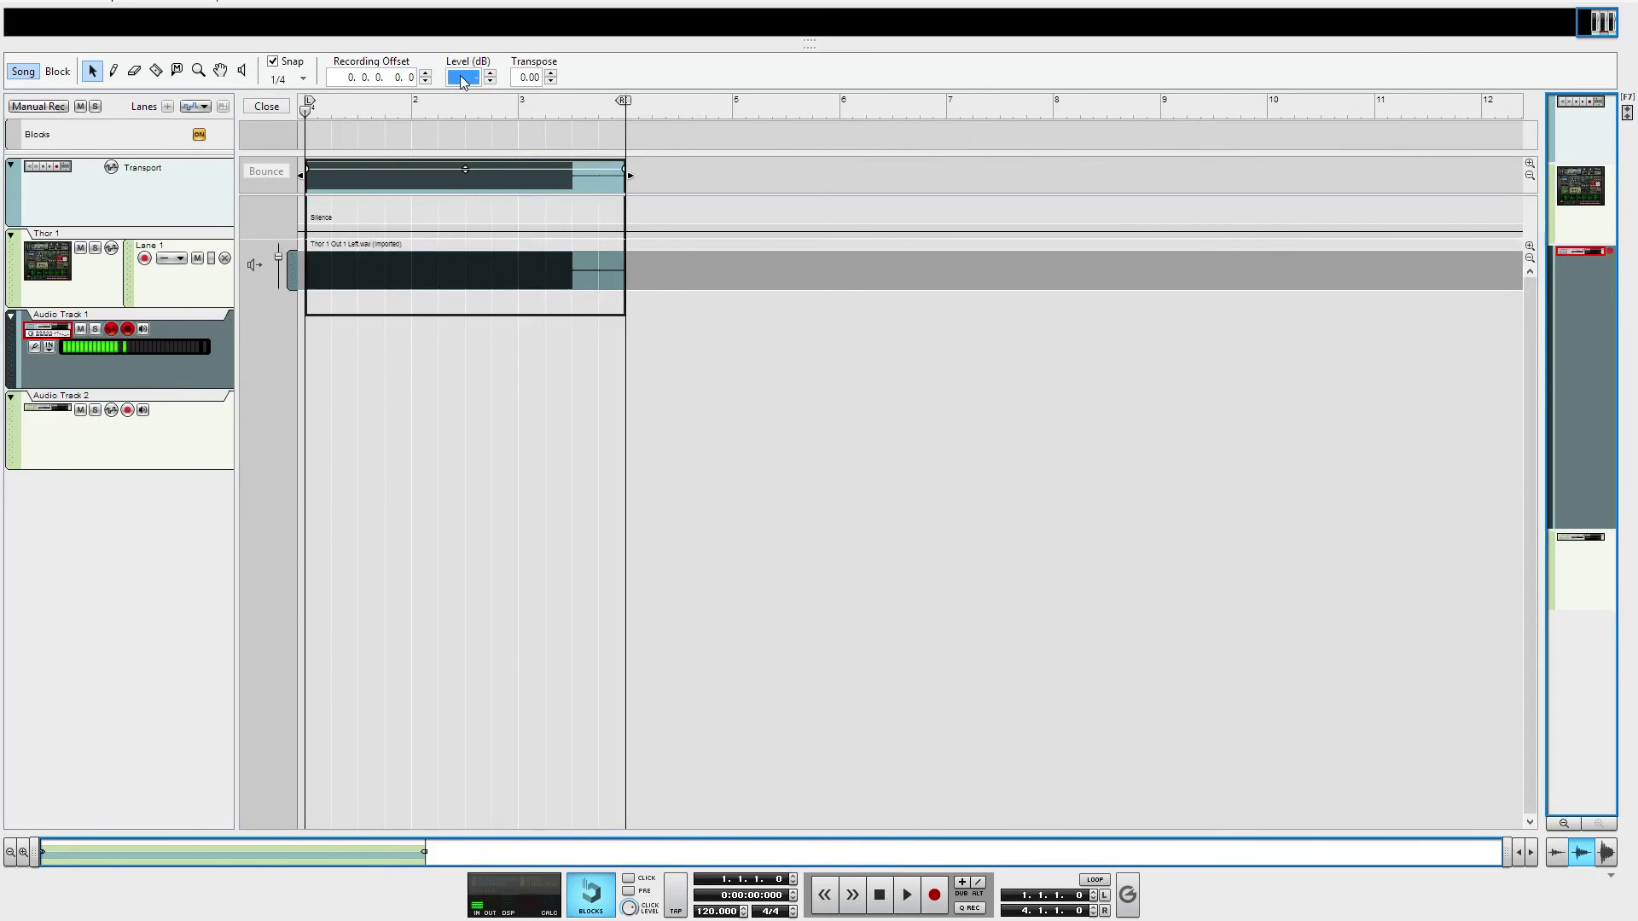
key(Return)
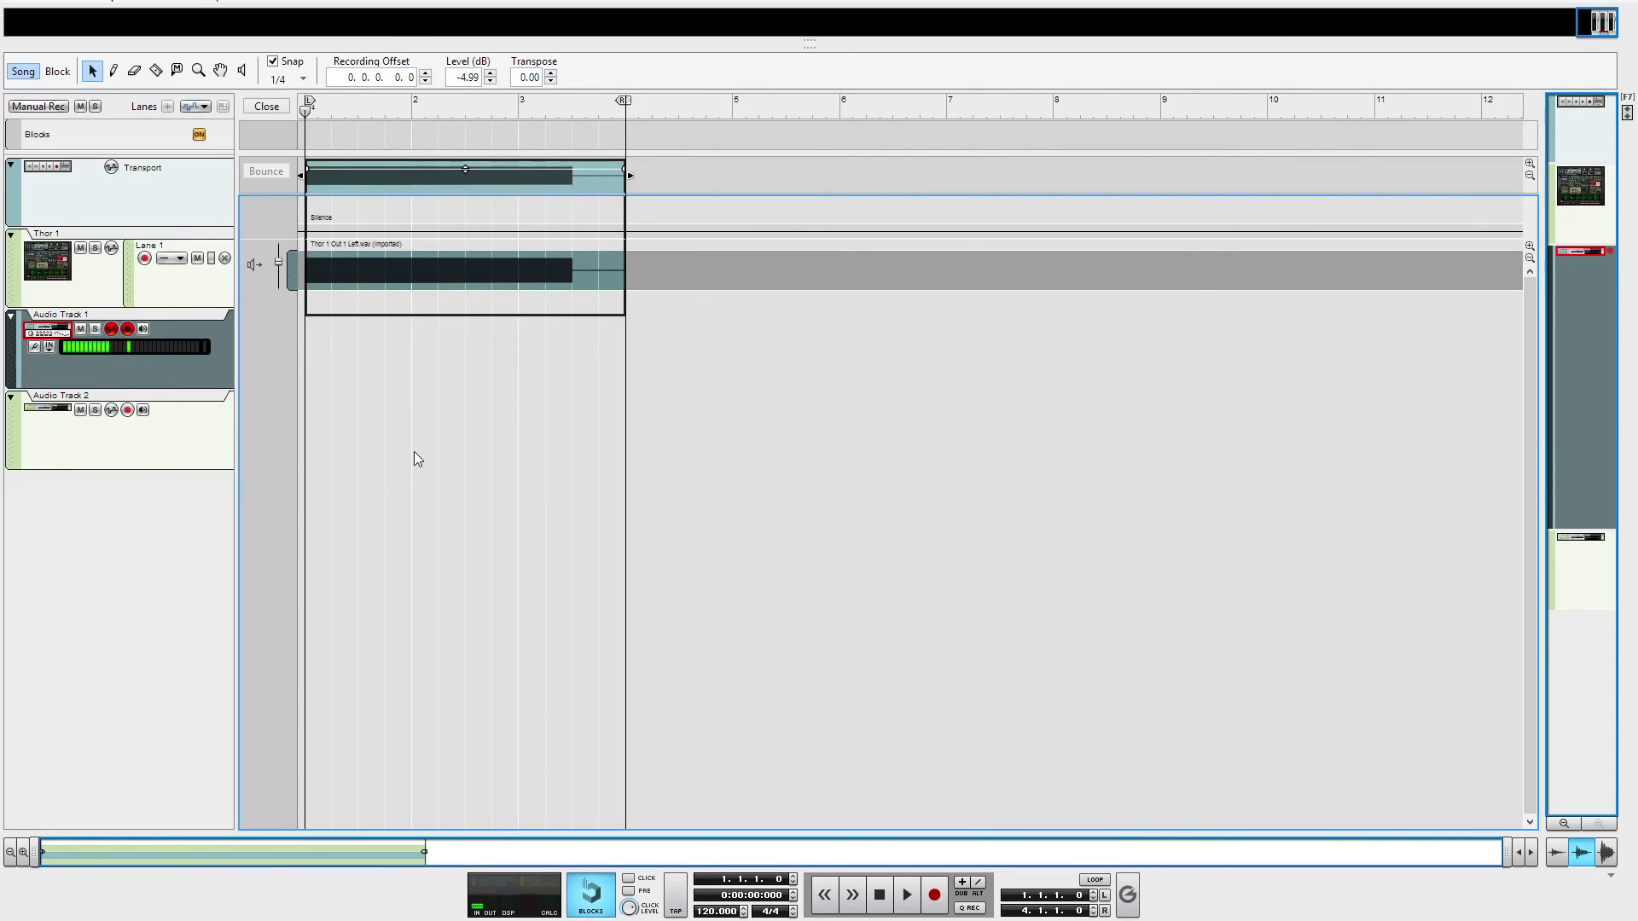
double_click(415, 458)
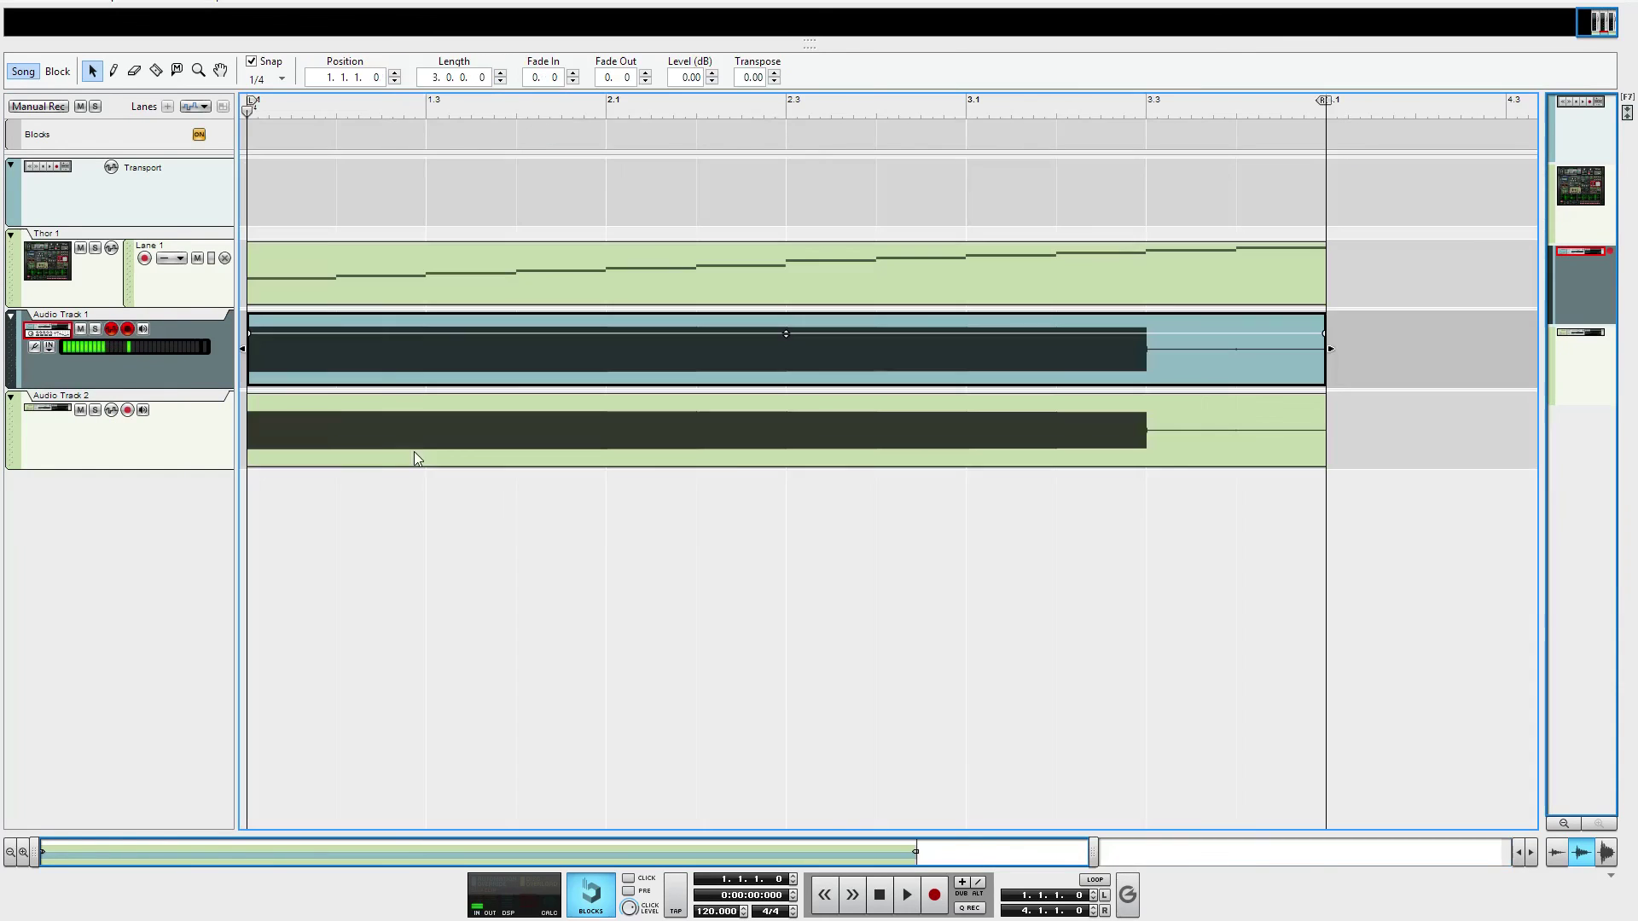
click(603, 508)
click(569, 428)
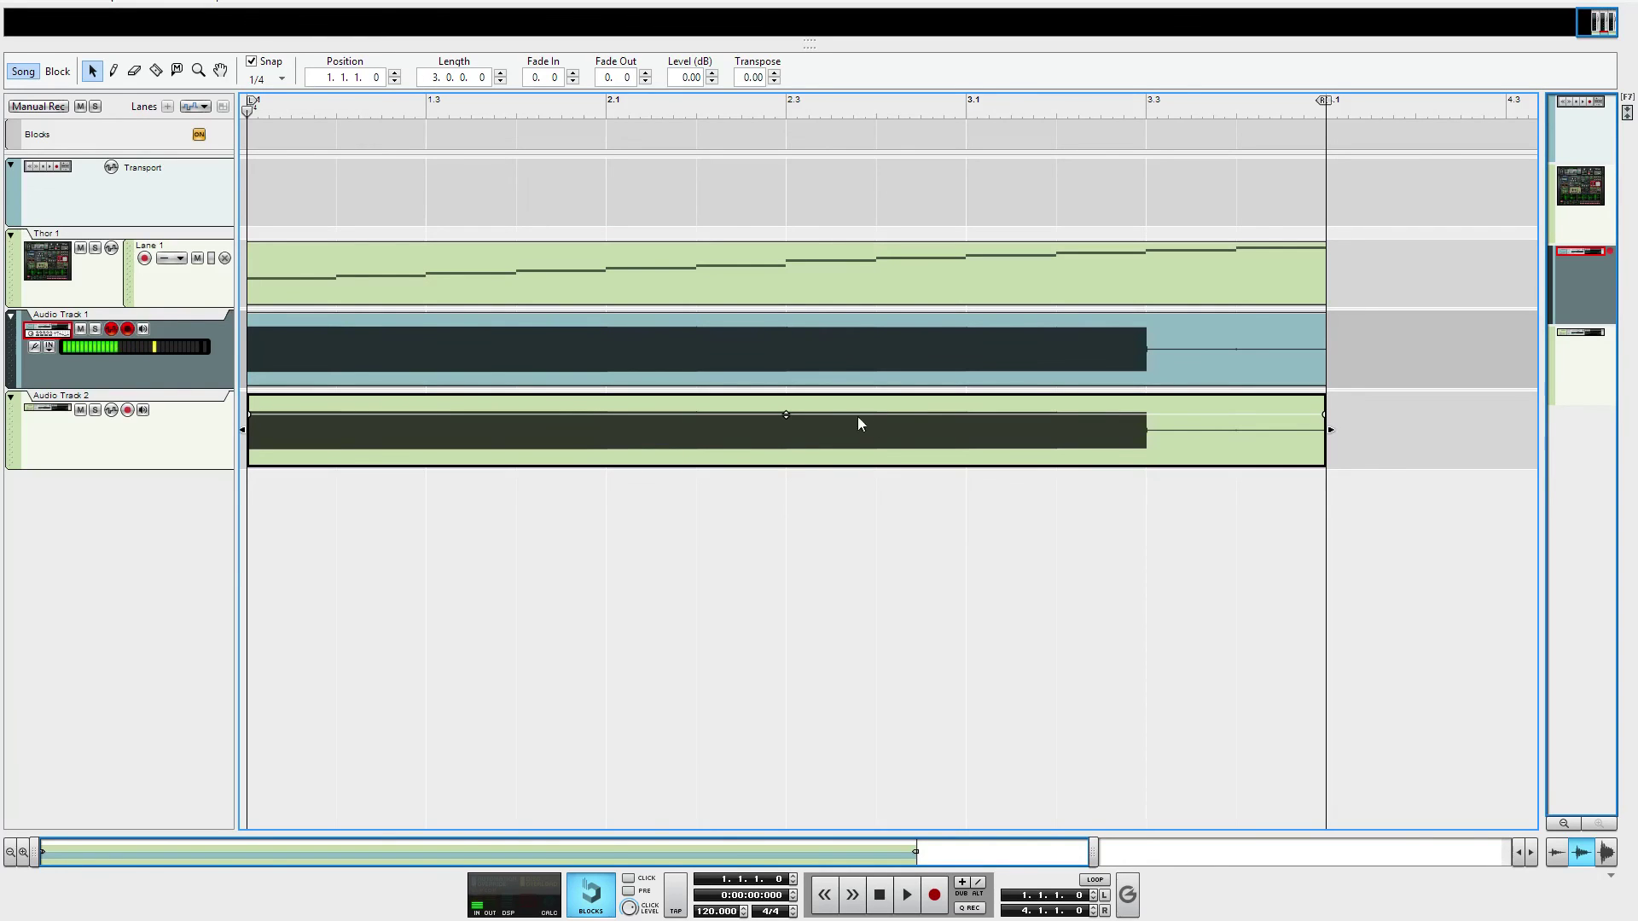
- Solo Audio Track 2, play it through, then stop and rewind to the start
click(94, 410)
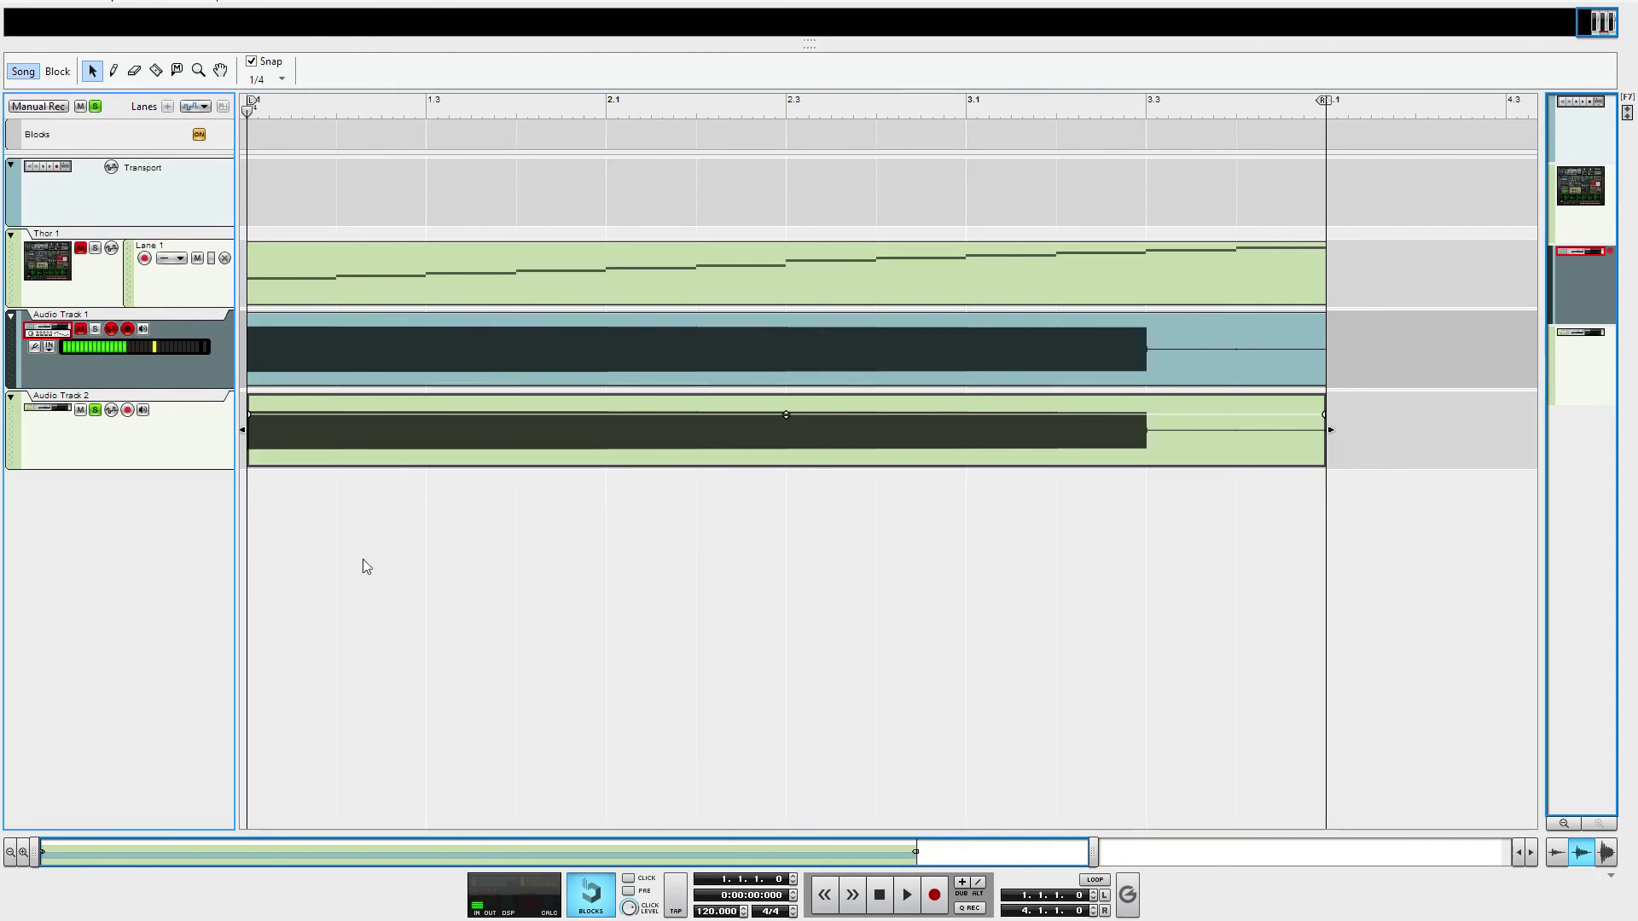
click(906, 895)
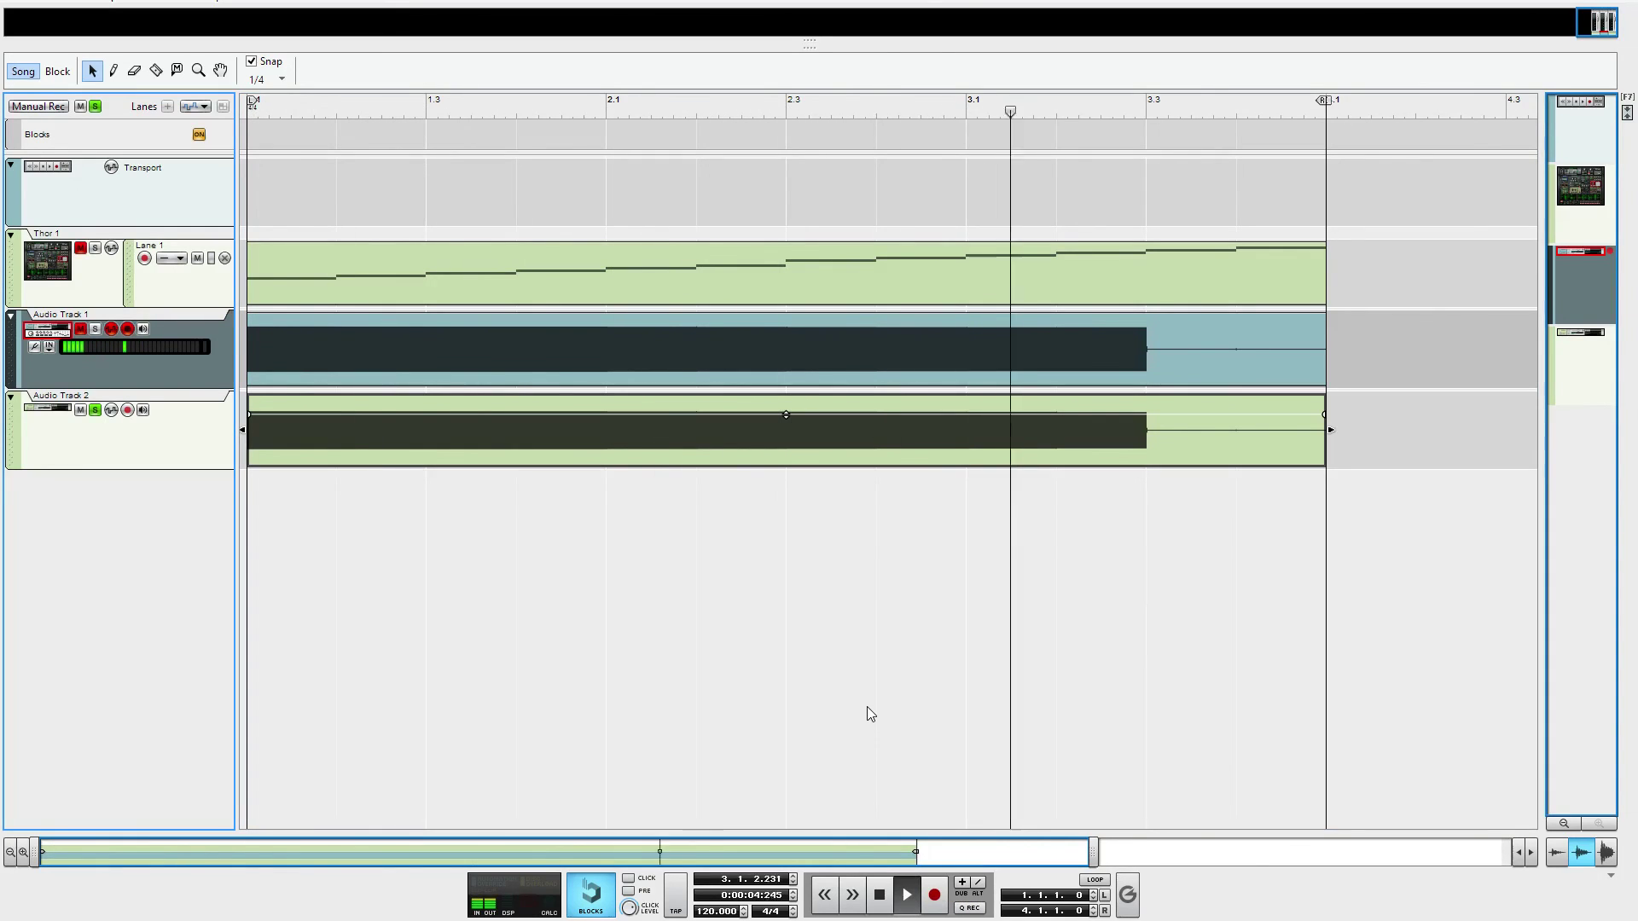
click(879, 896)
click(880, 896)
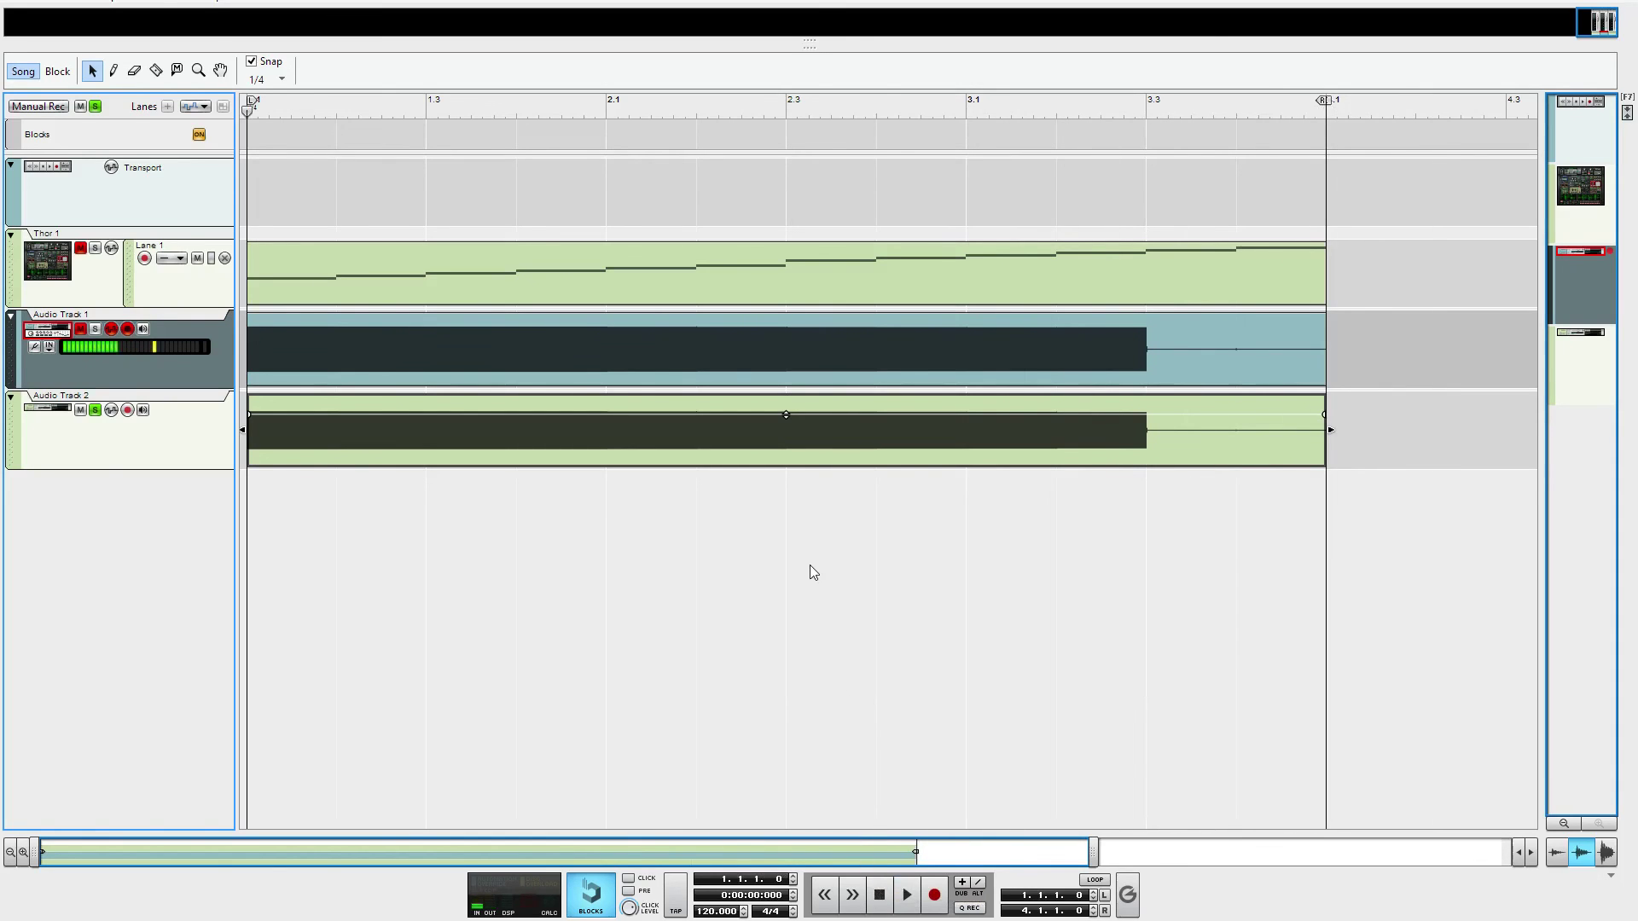